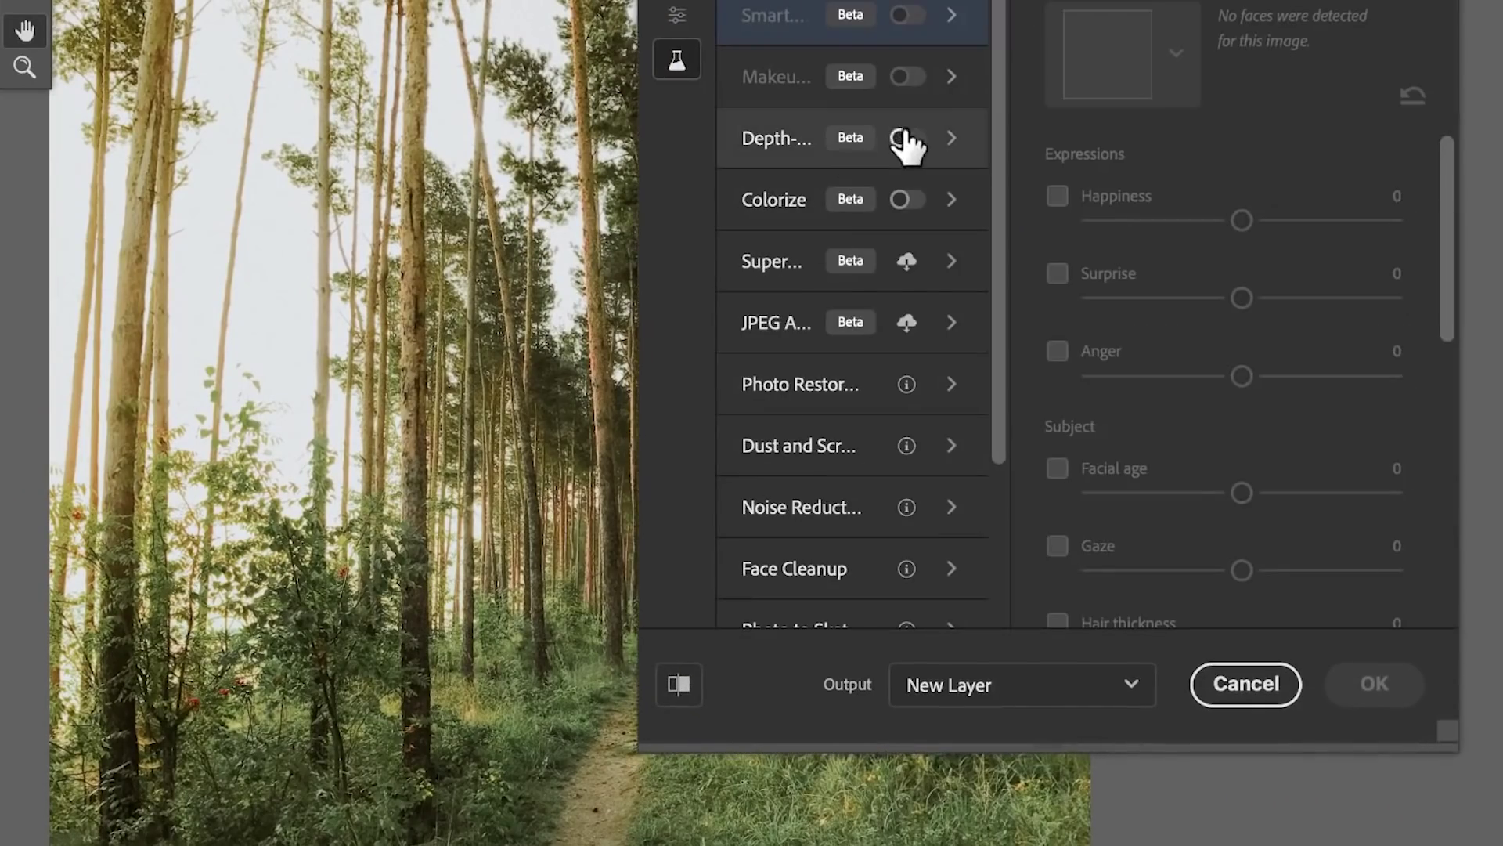
Step: Switch on Depth-Aware Haze and narrow the filters panel to show more of the forest photo
left_click(902, 138)
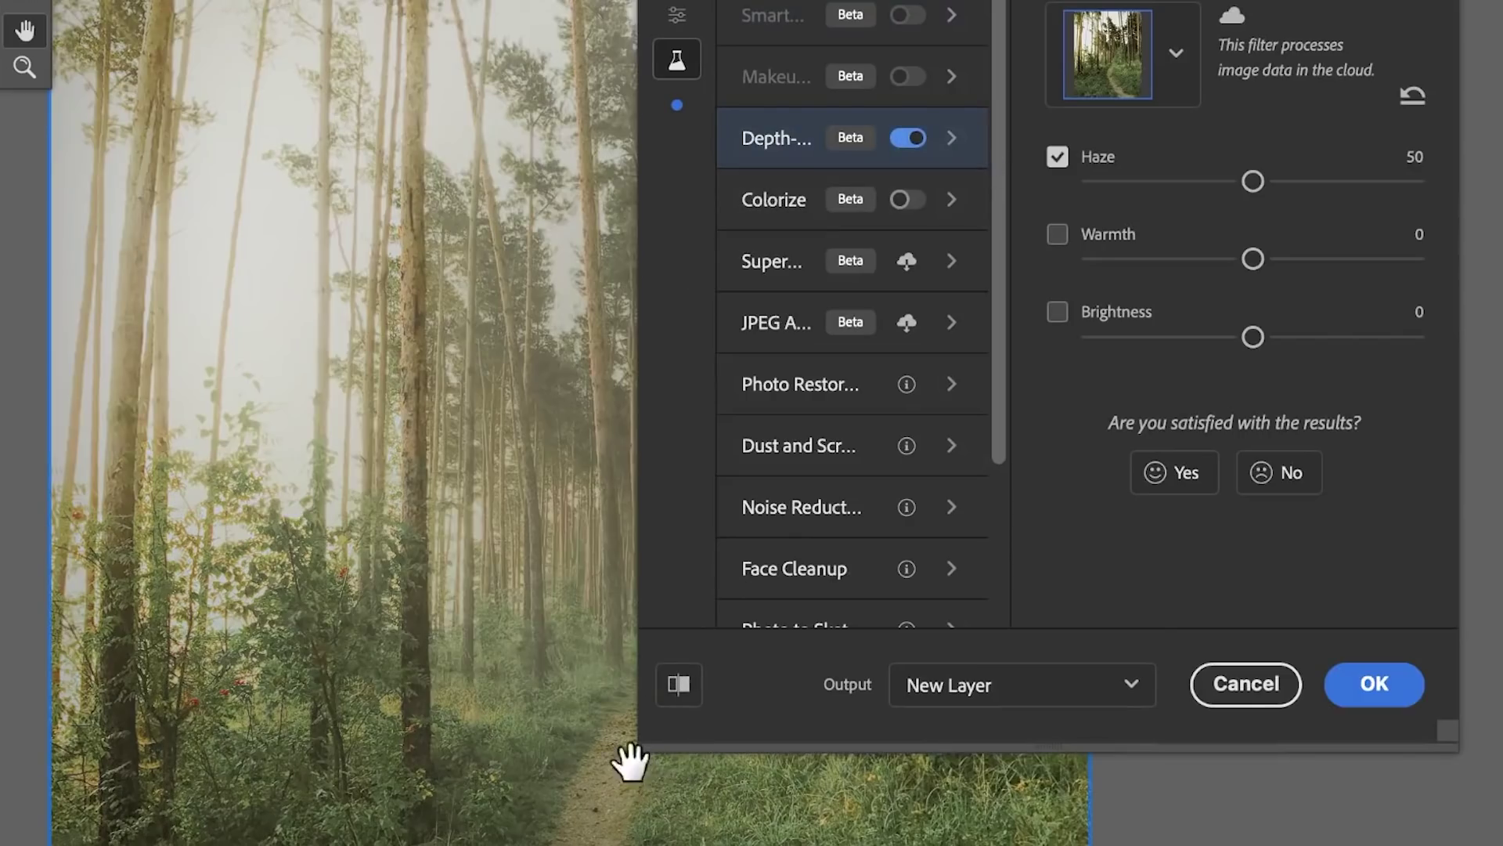
left_click_drag(782, 695, 544, 654)
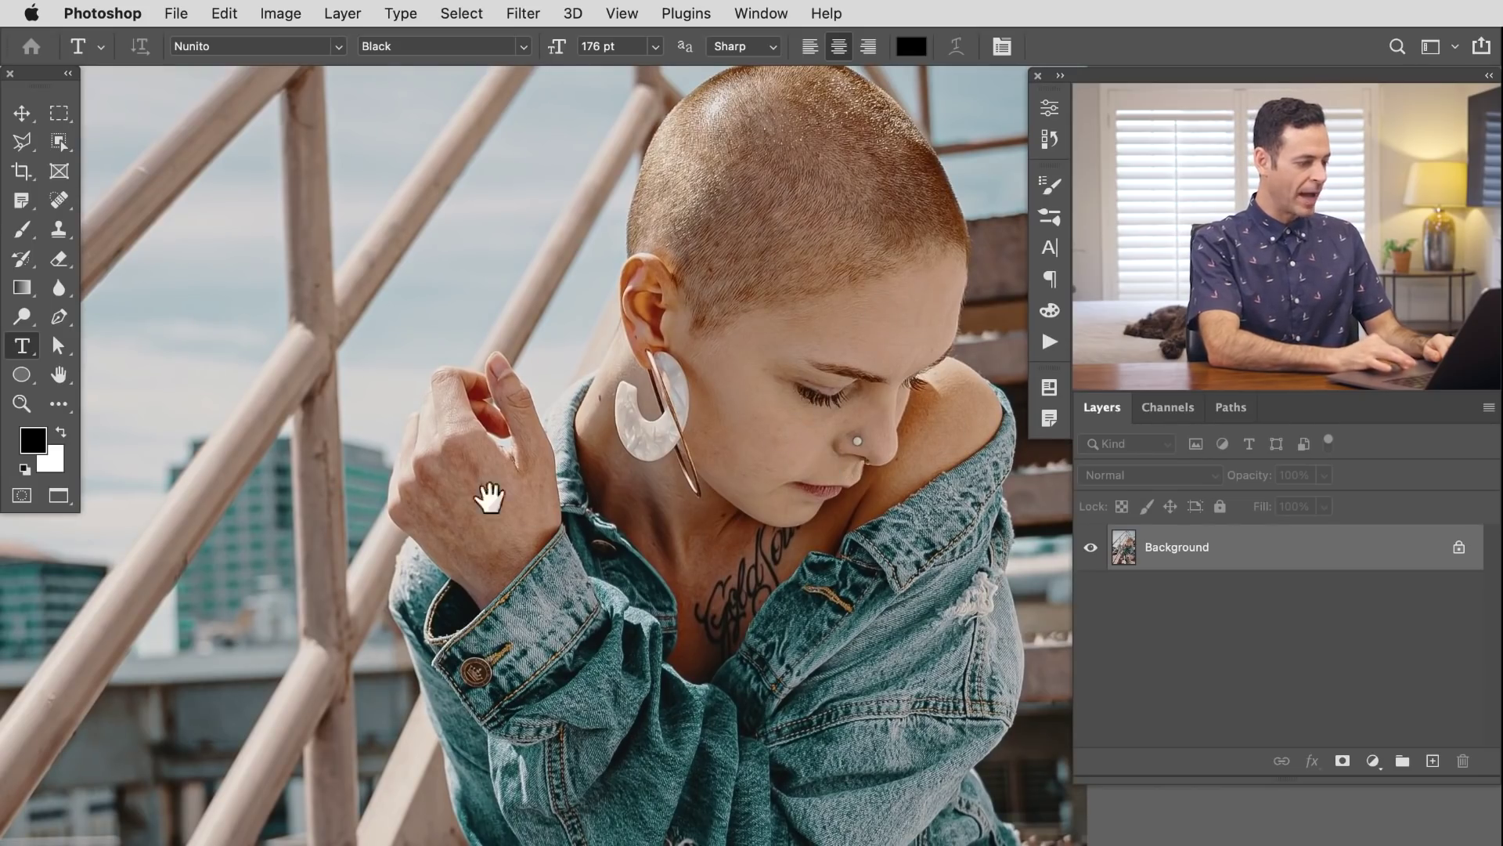
Step: Zoom out to fit the whole staircase photo, then go to Filter > Neural Filters
left_click_drag(666, 521, 591, 517)
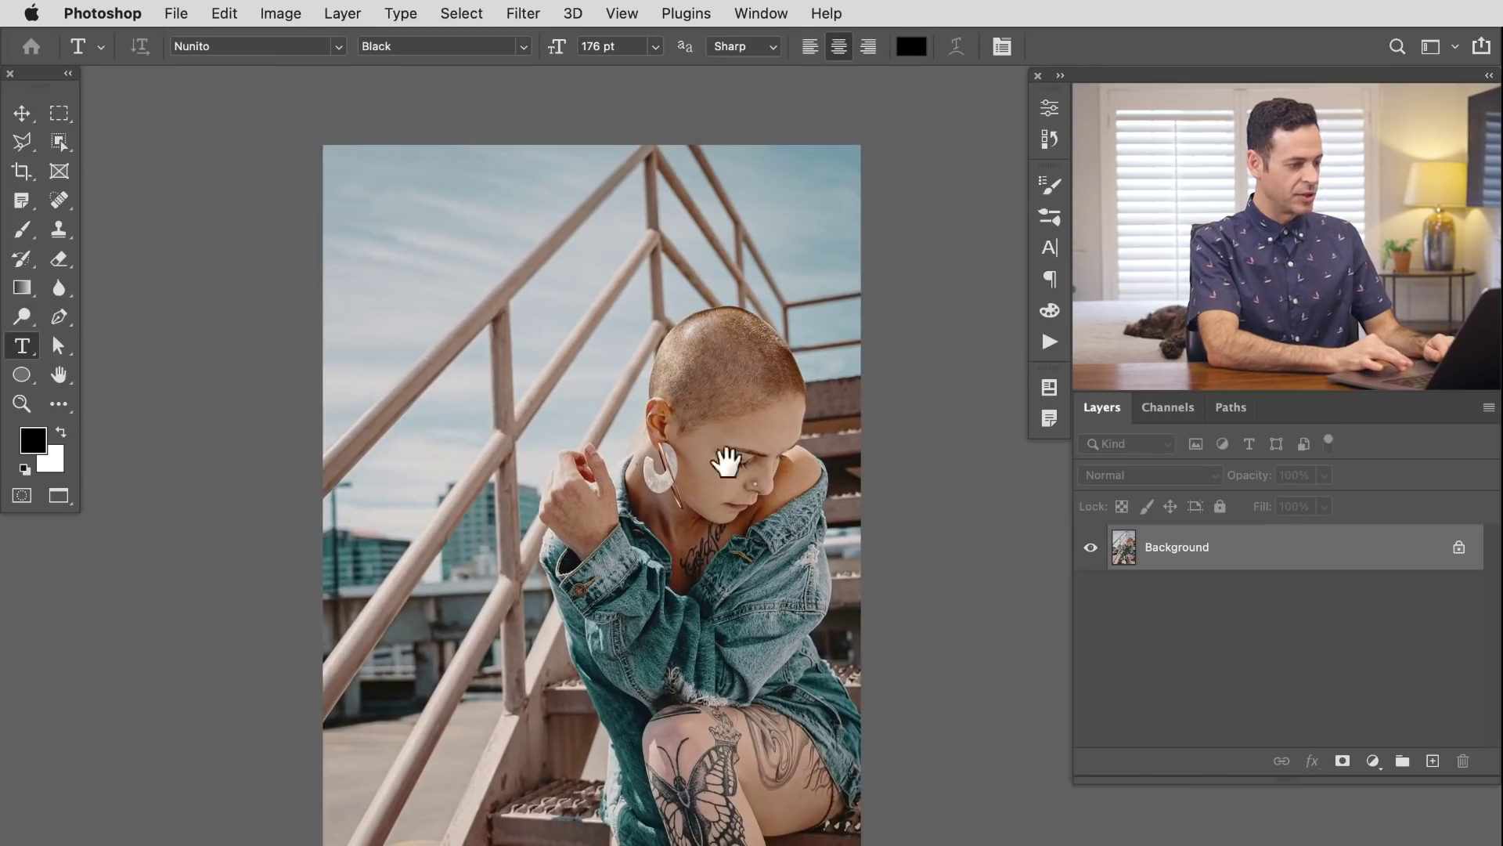
left_click_drag(738, 598, 498, 512)
left_click(523, 13)
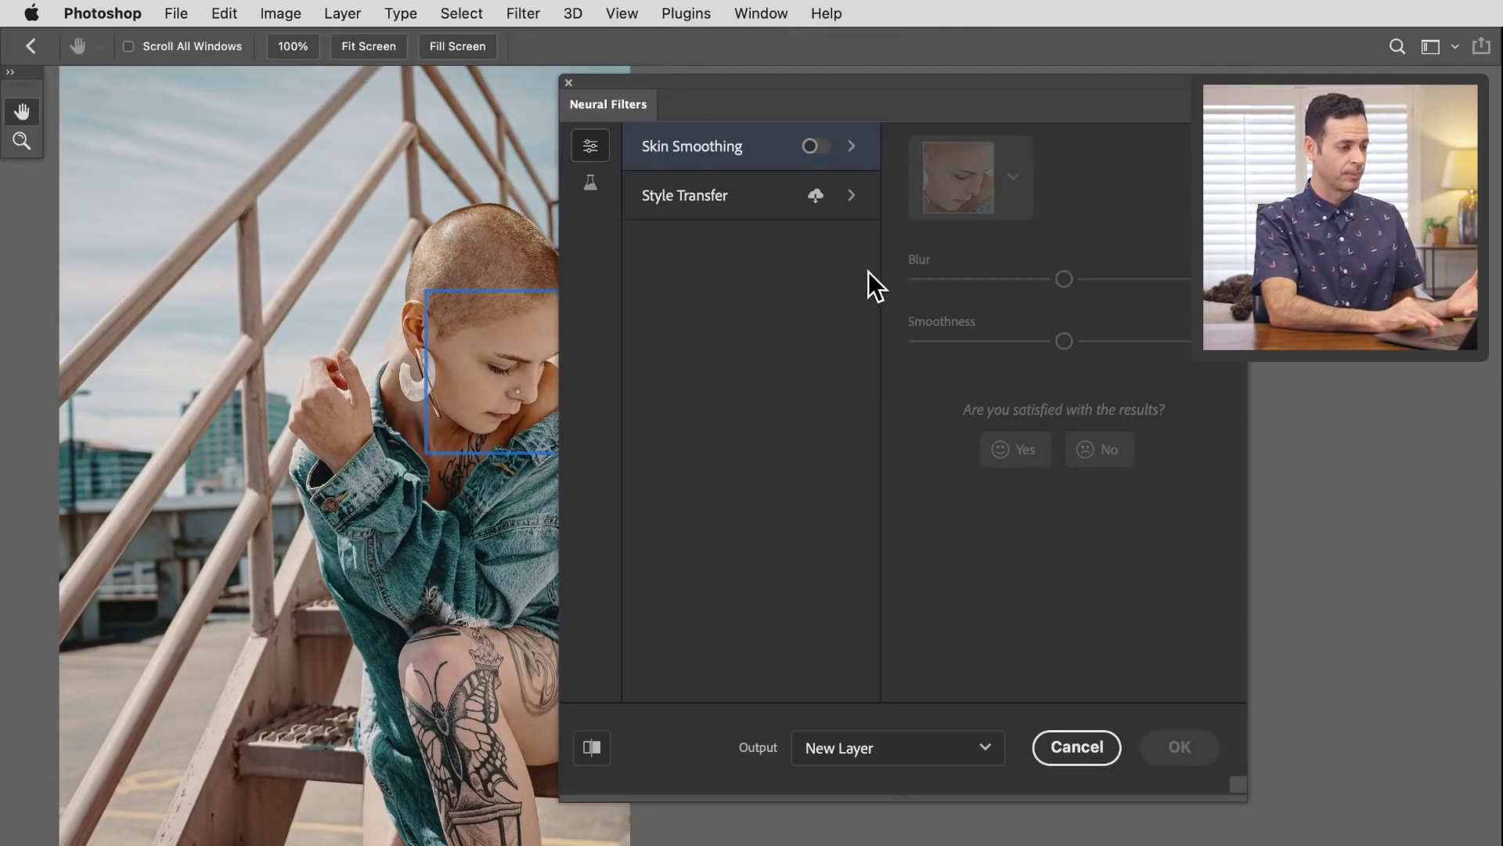
Step: Show the Beta filters list with full names and switch on Depth-Aware Haze
left_click(592, 184)
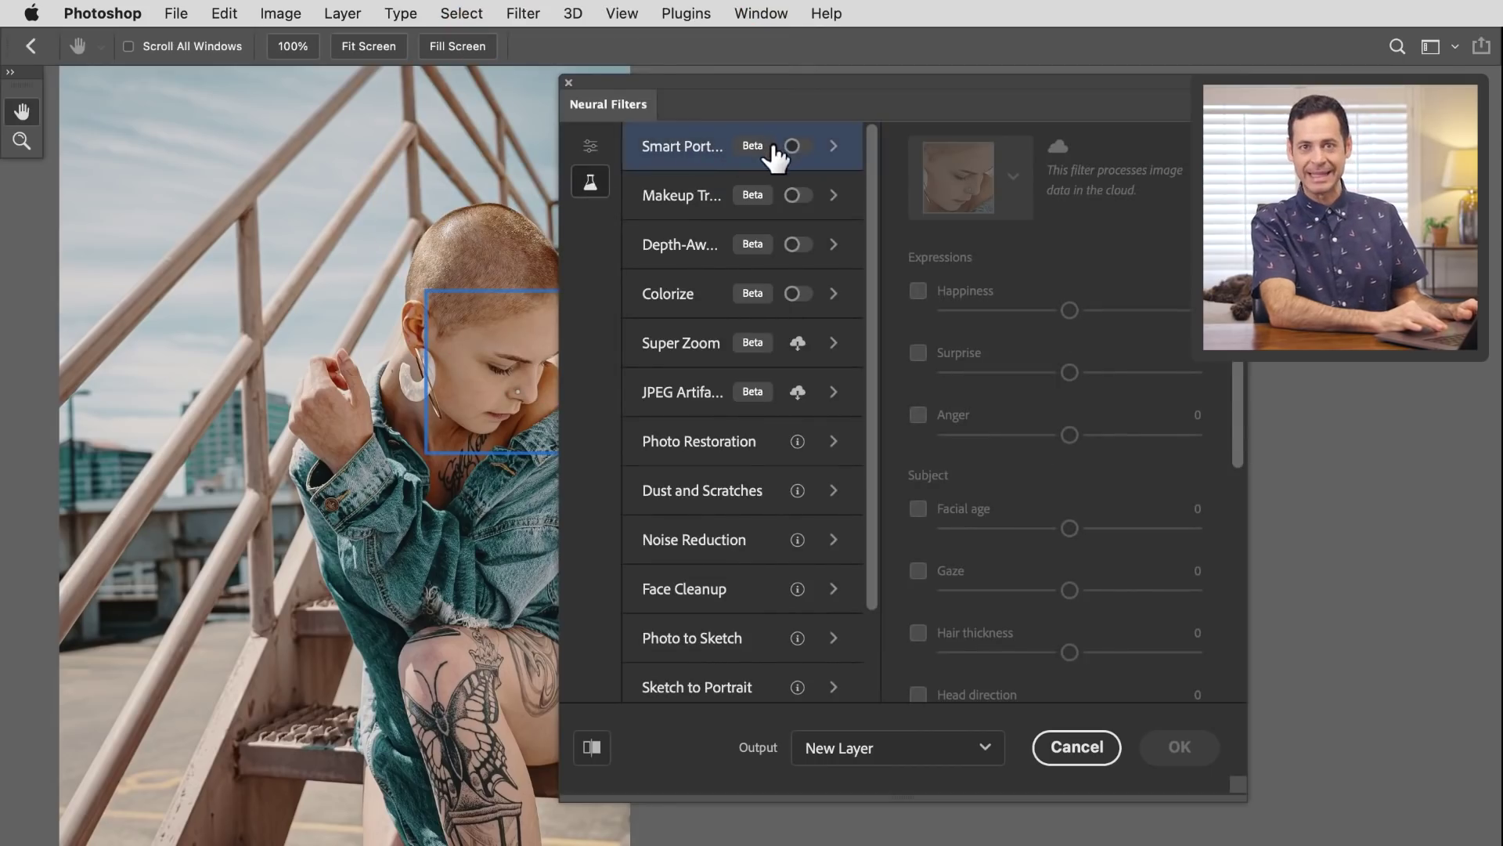
mouse_move(771, 149)
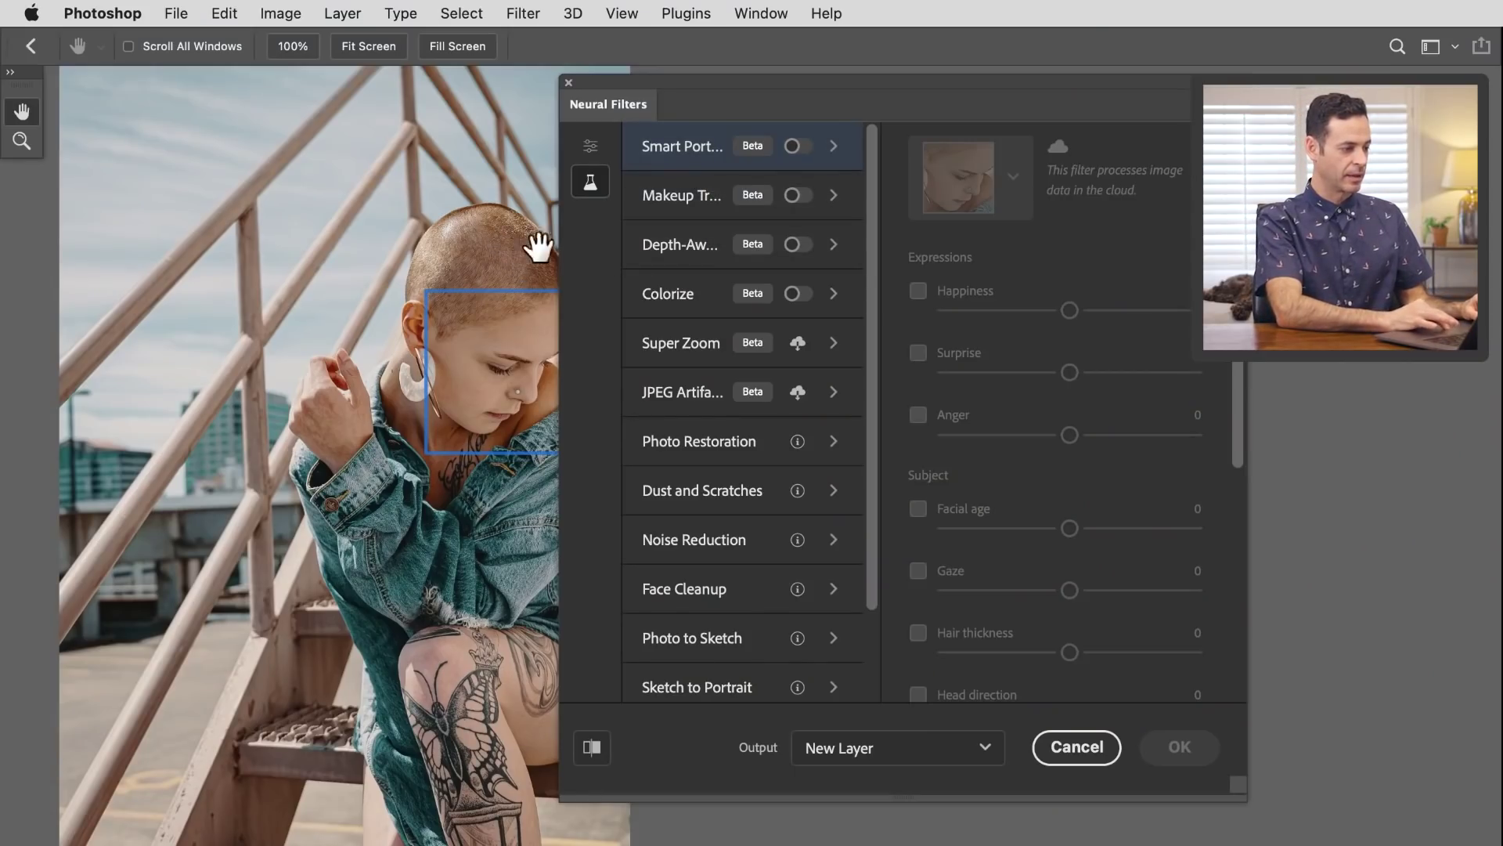
left_click_drag(561, 246, 425, 249)
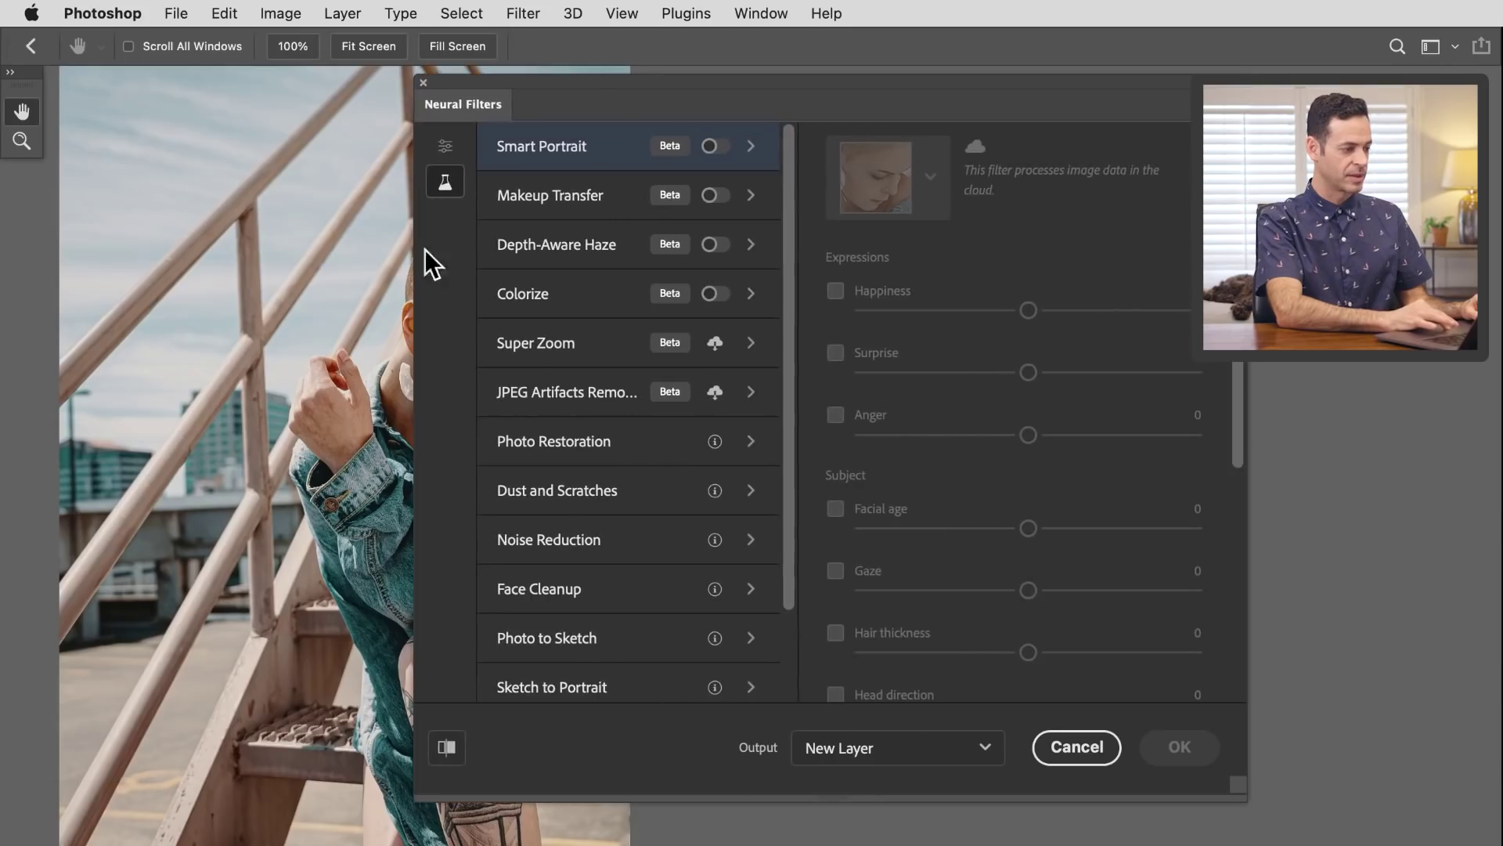
left_click(713, 244)
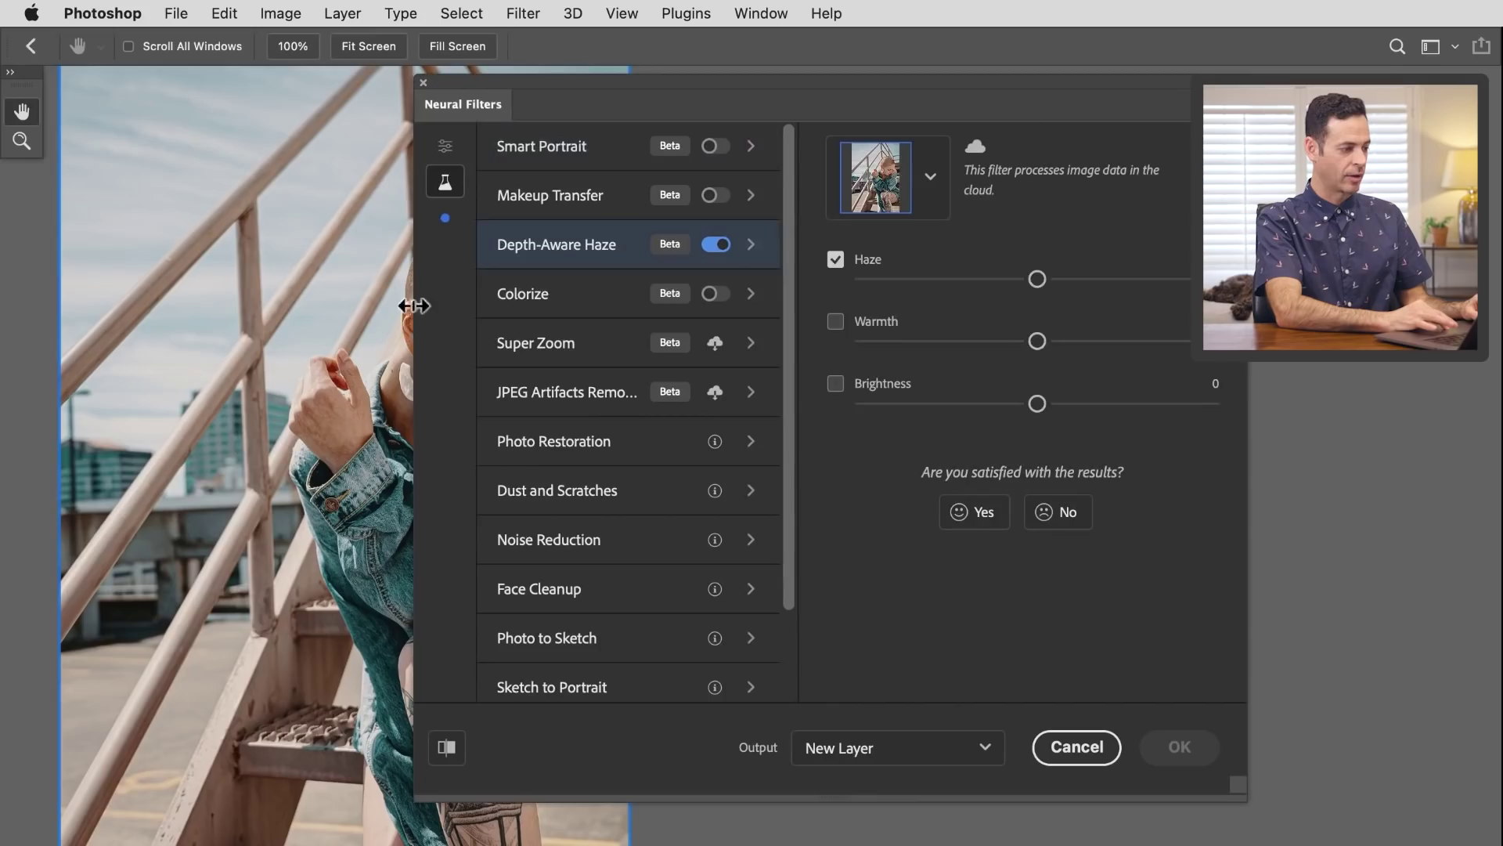
Step: Narrow the filters panel and shift it left to reveal the staircase photo
left_click_drag(414, 305, 707, 307)
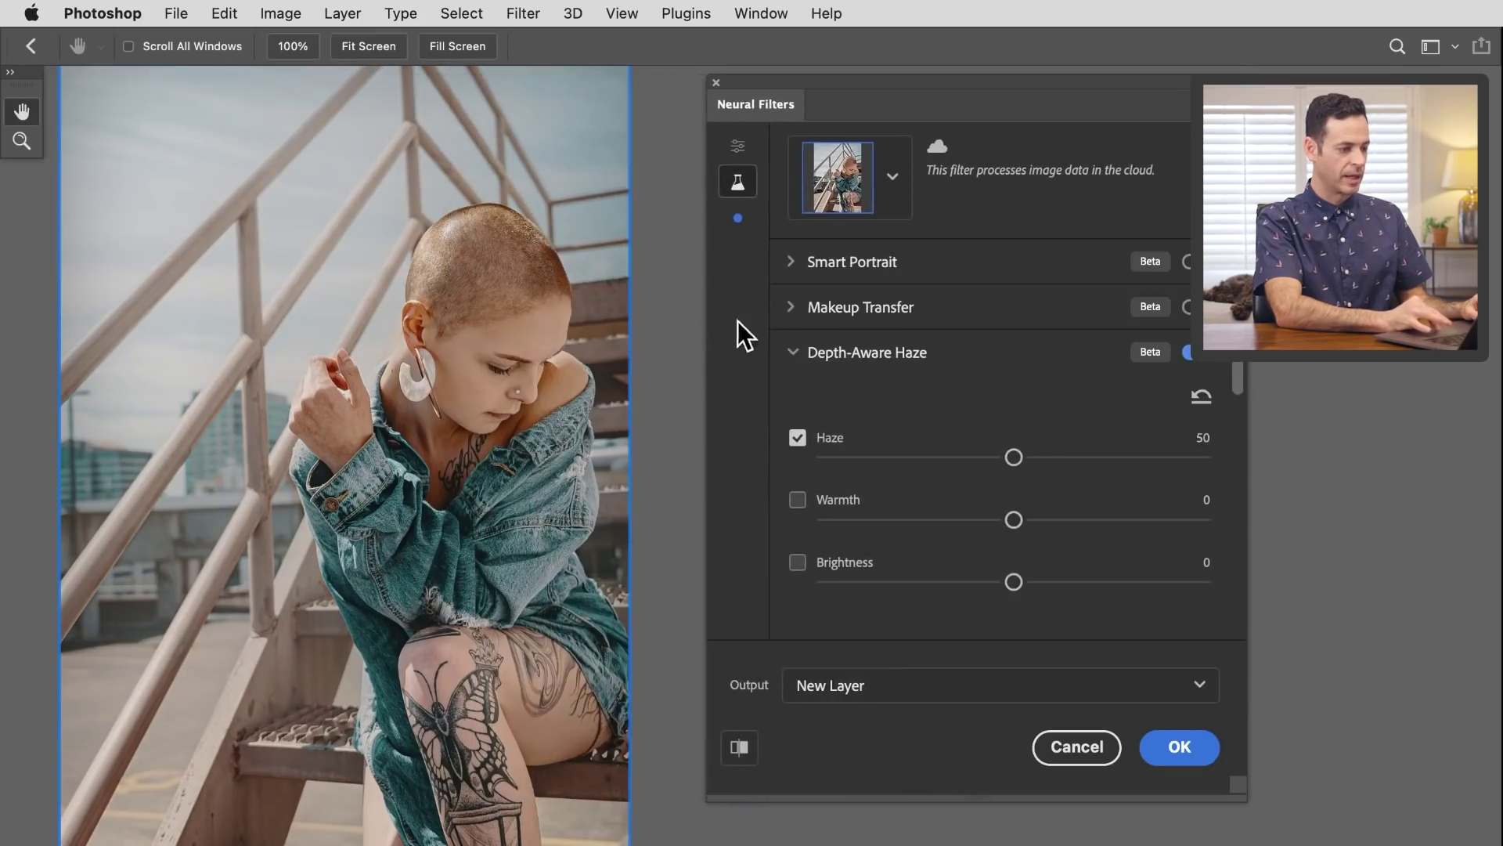
scroll(866, 356, "down", 3)
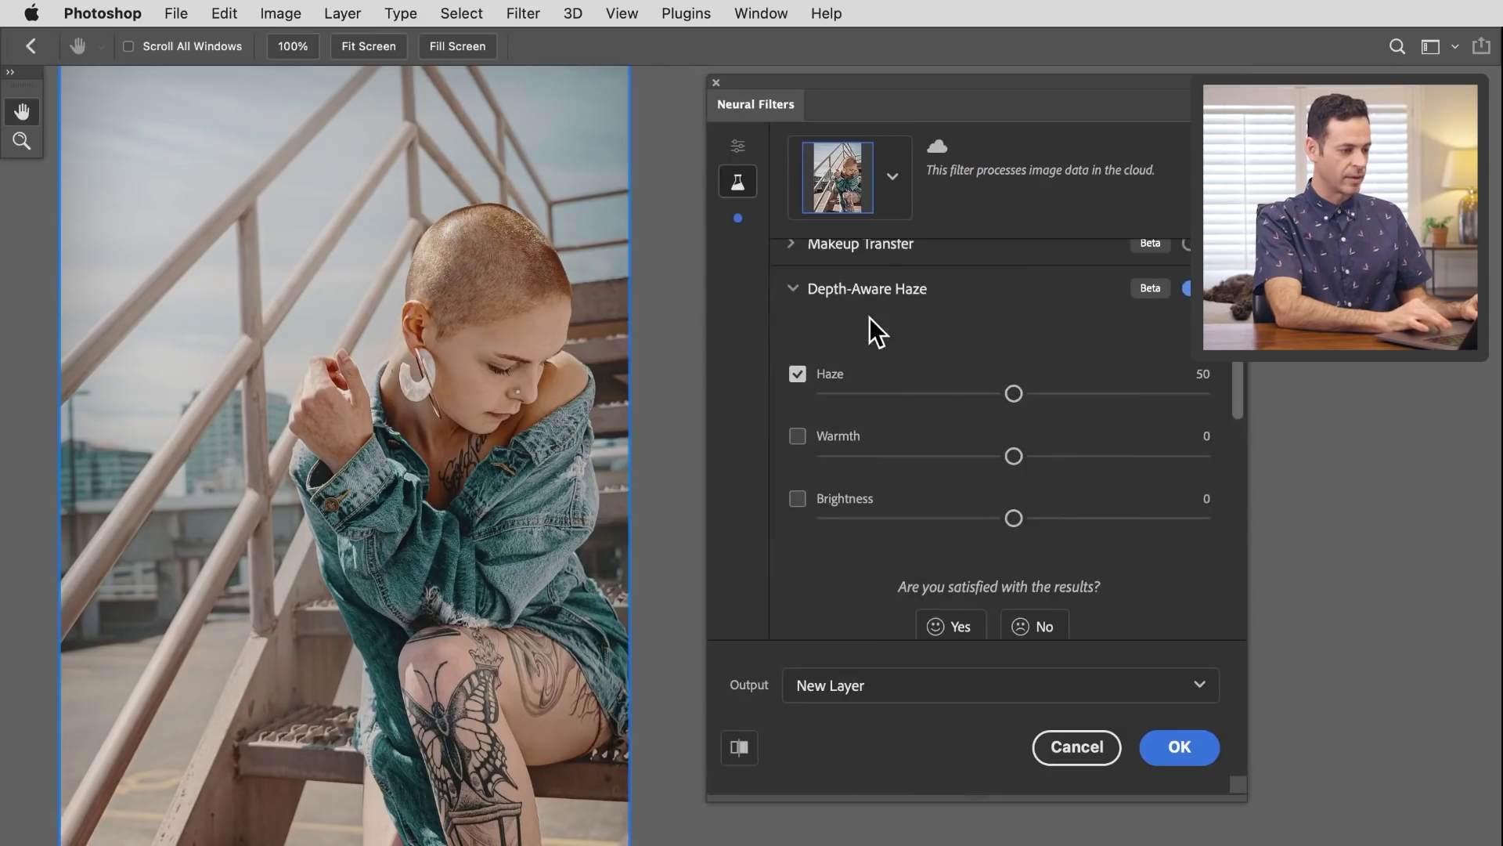
left_click_drag(961, 73, 895, 82)
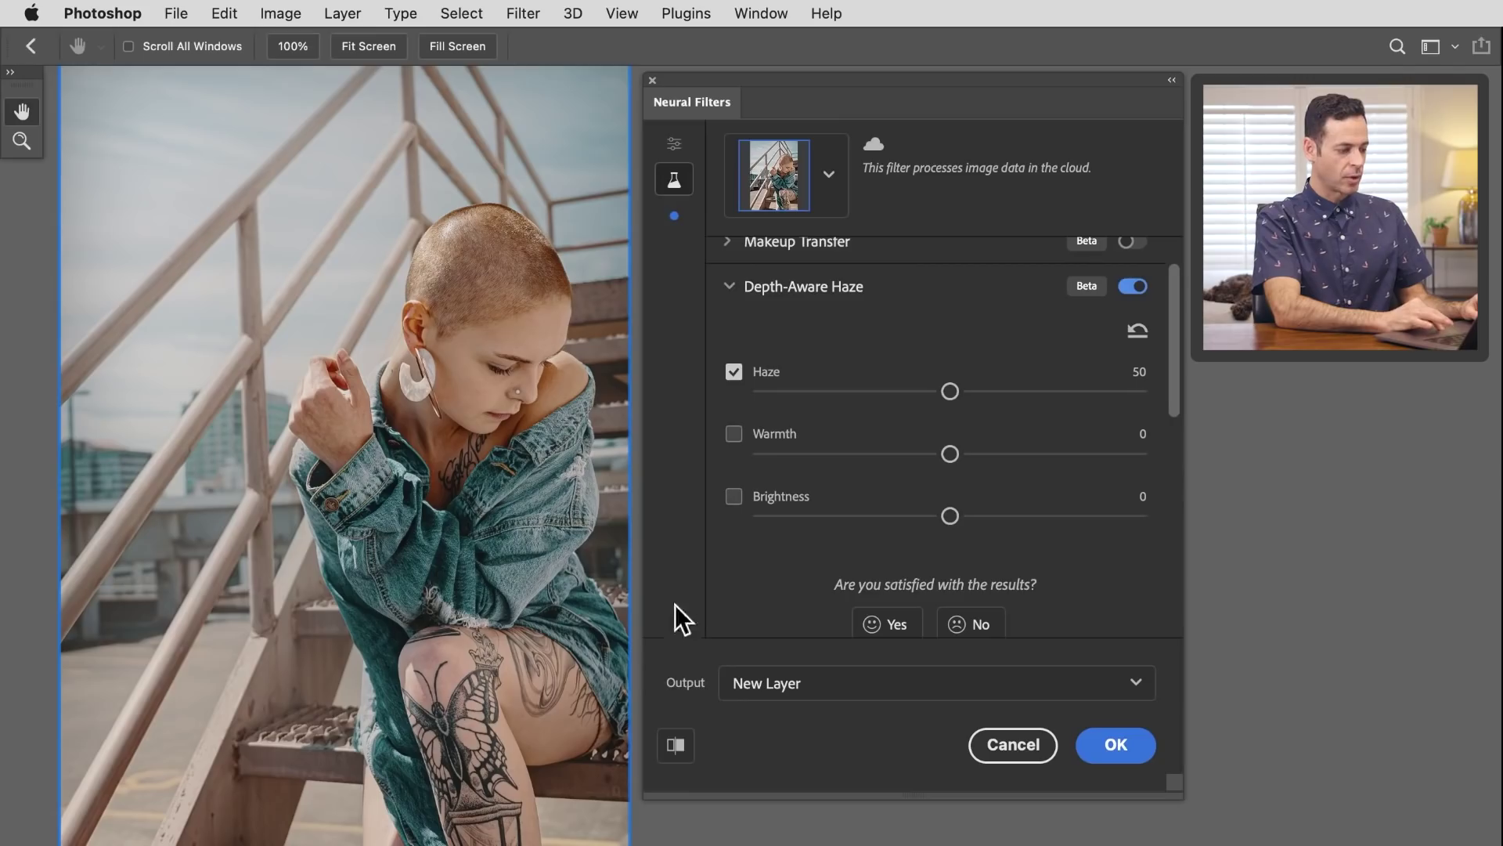
Step: Compare the hazy and original previews, then raise Haze strength to 76
left_click(675, 748)
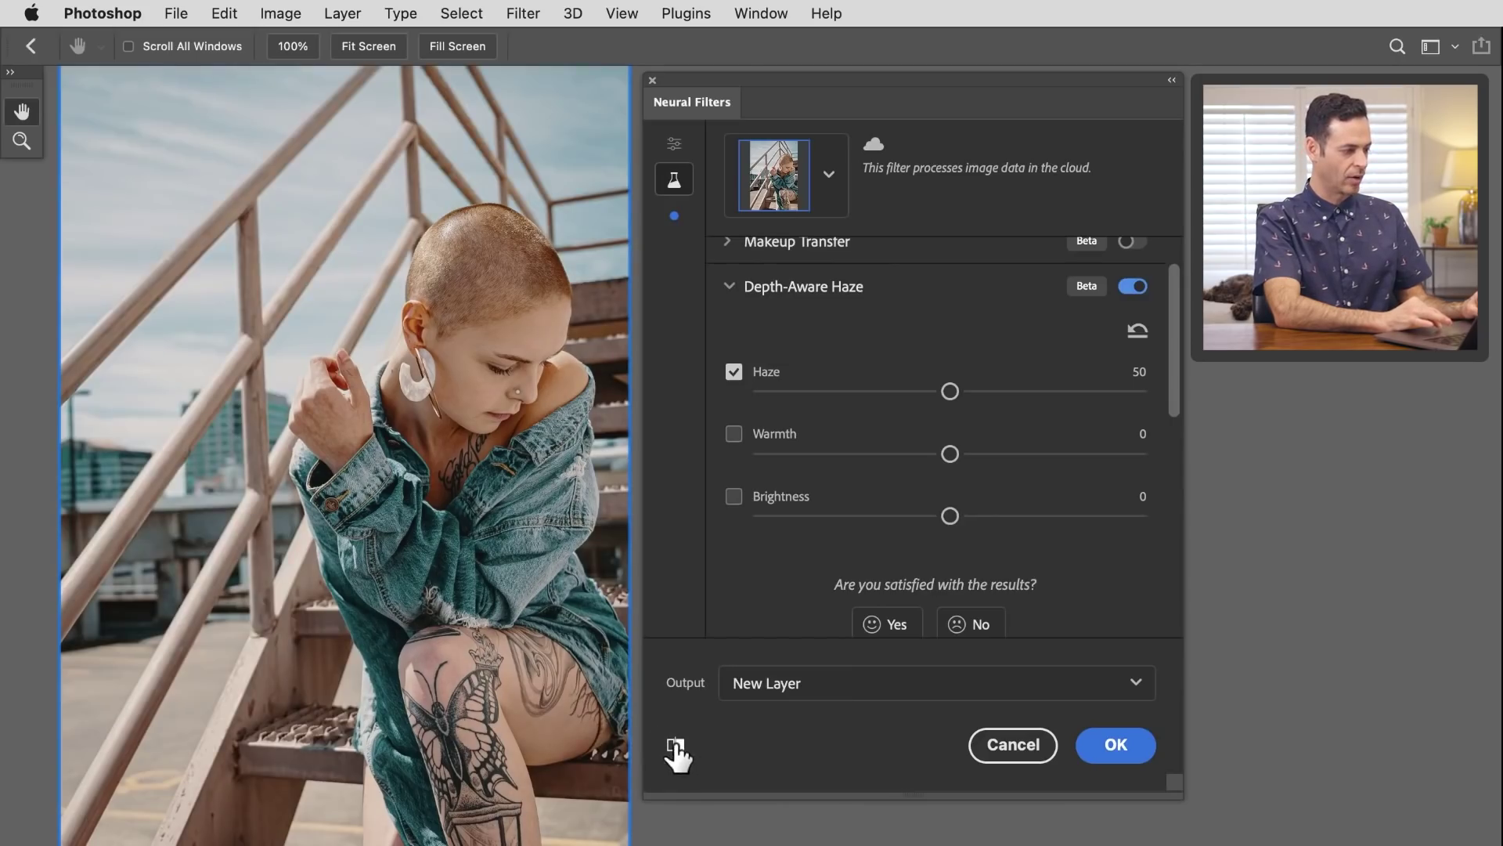
left_click(675, 748)
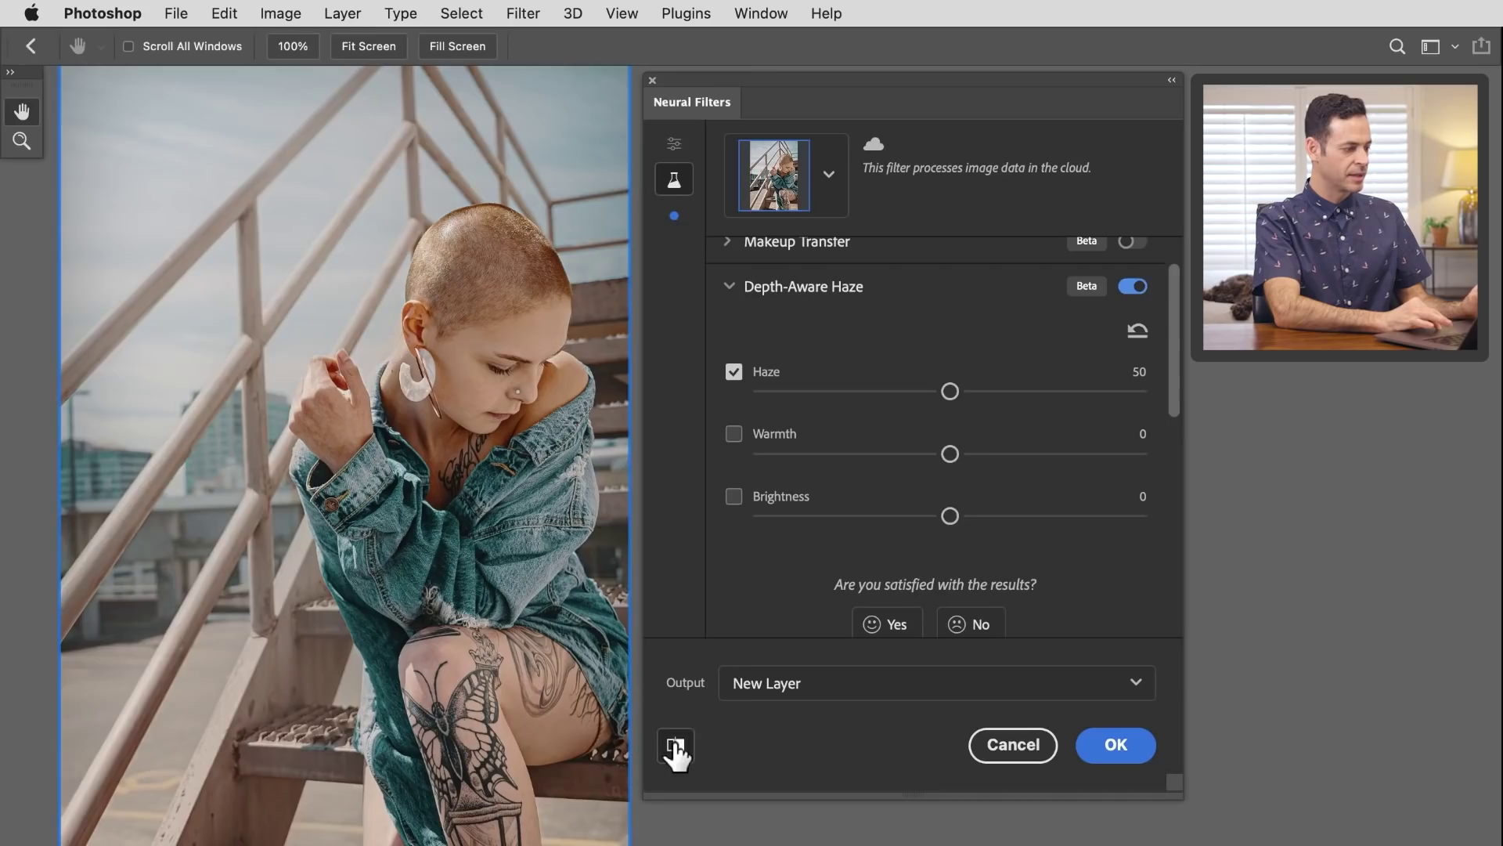
left_click(675, 747)
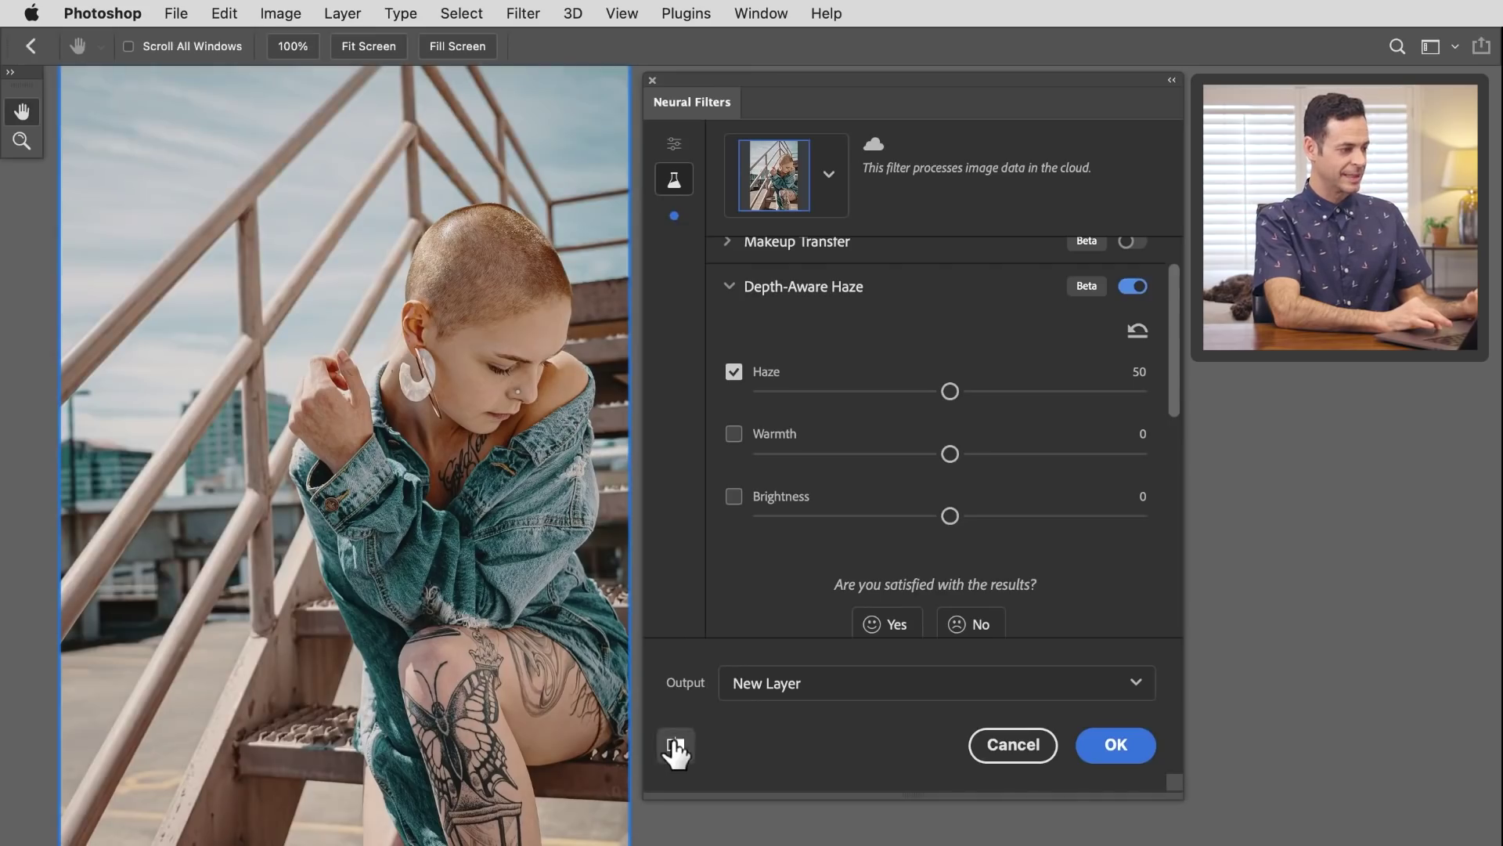
left_click(675, 748)
left_click(675, 747)
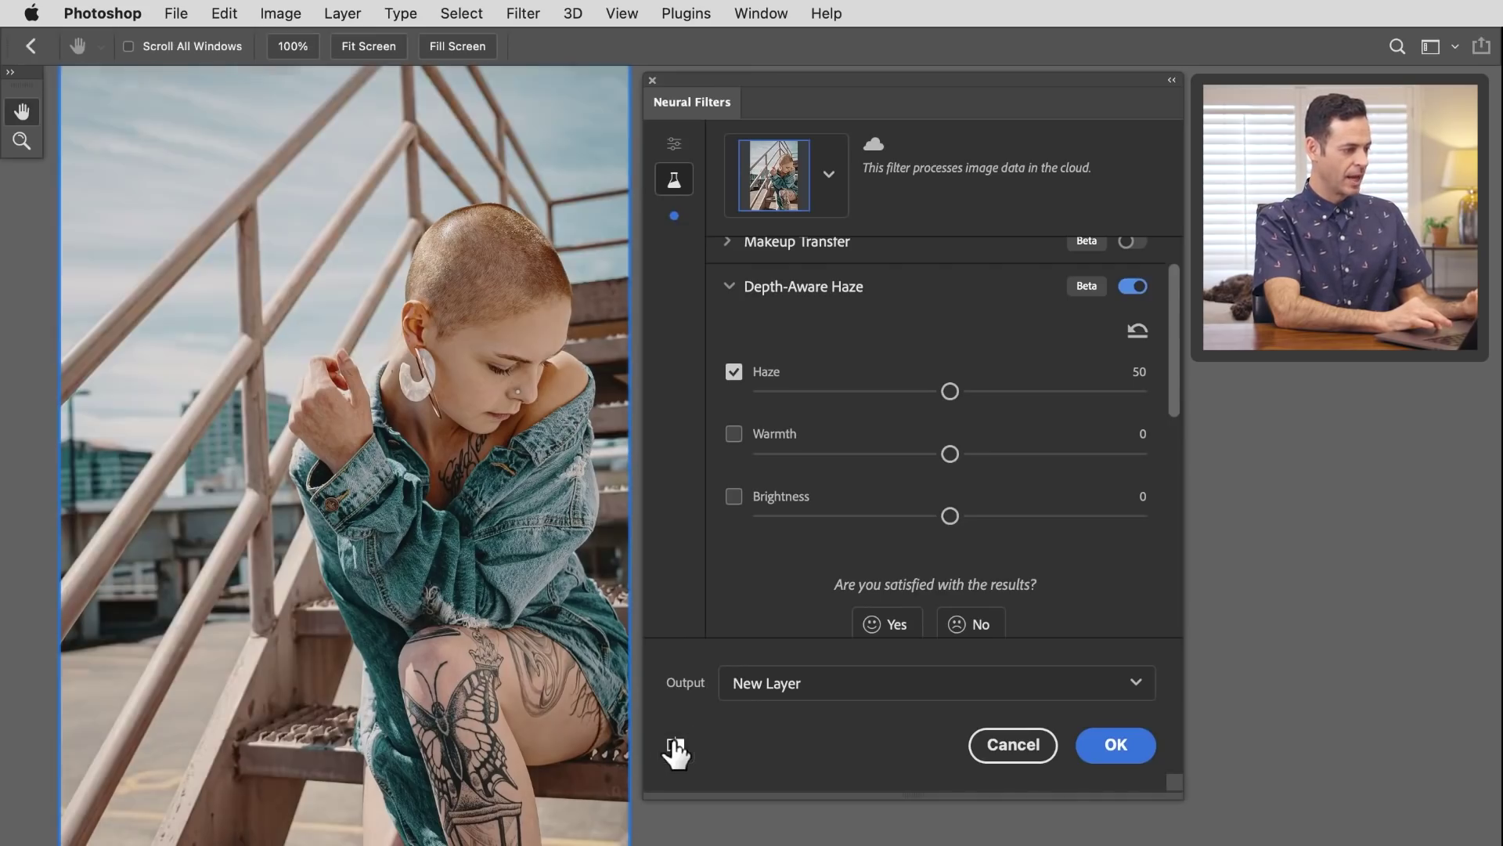
left_click(675, 747)
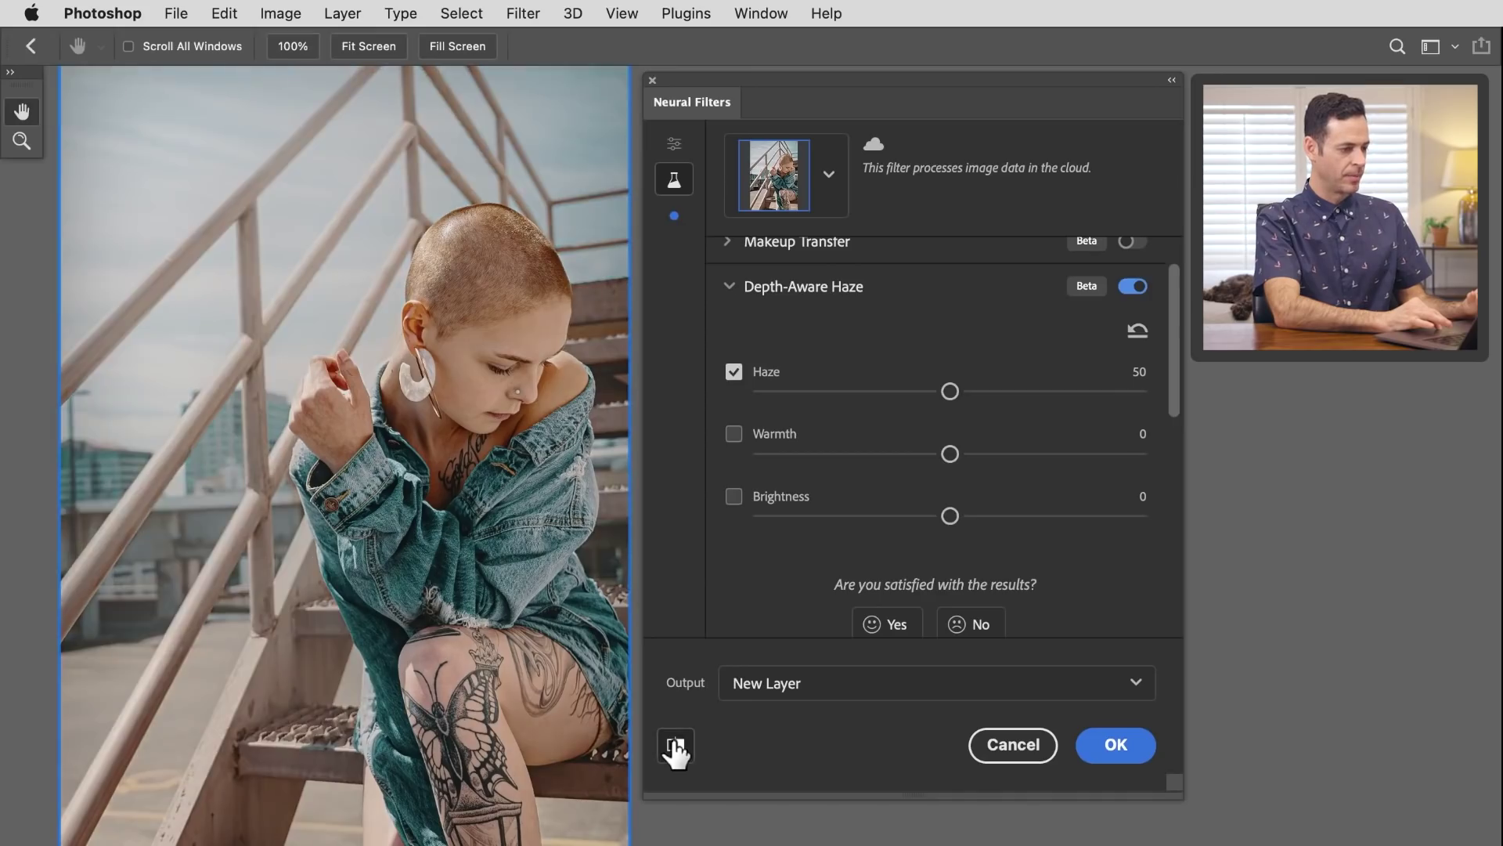
left_click(675, 748)
left_click(676, 740)
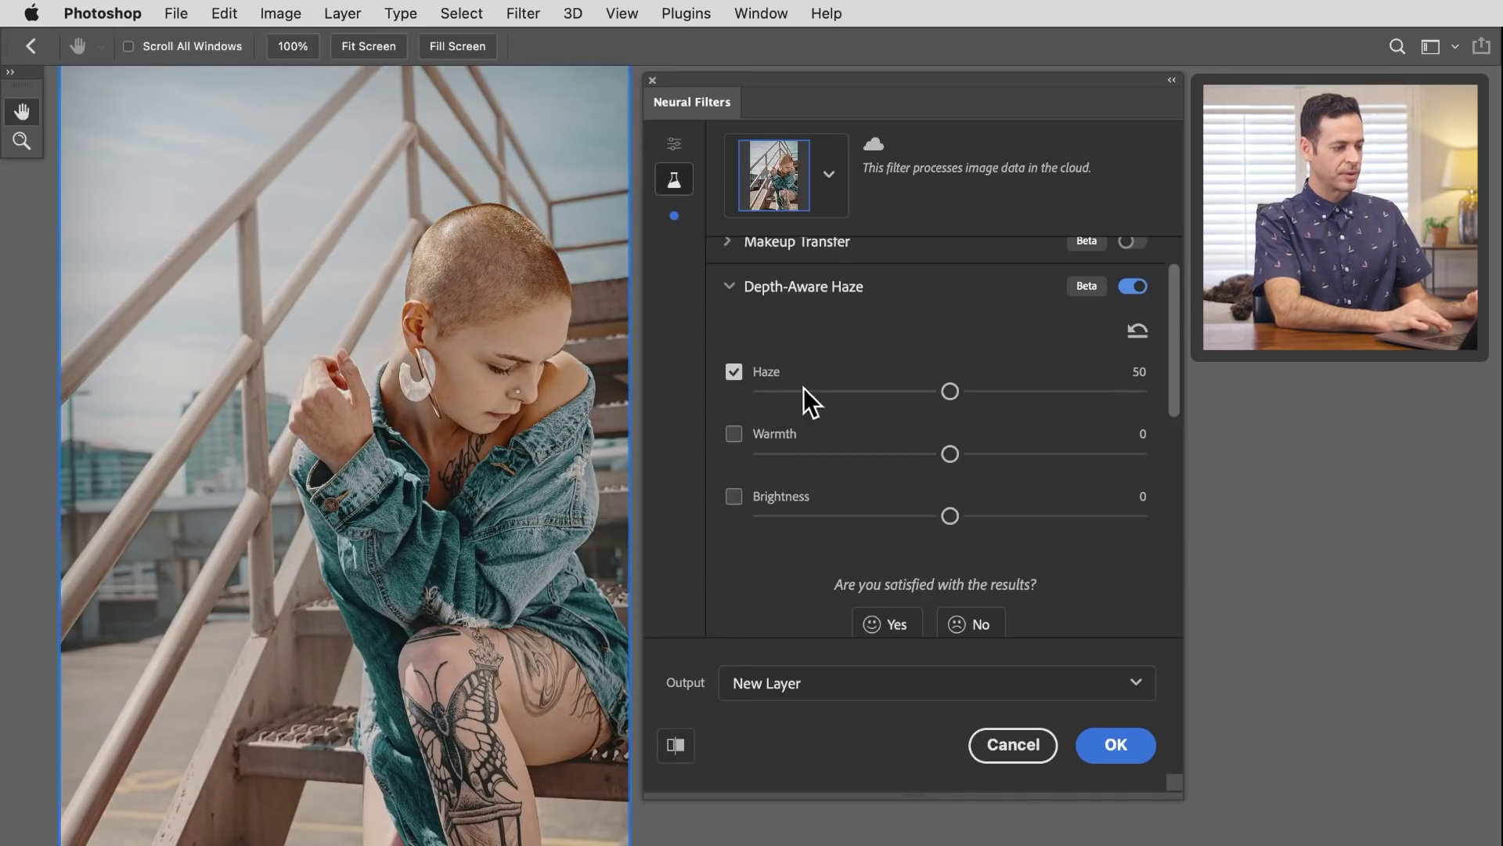
left_click(1048, 390)
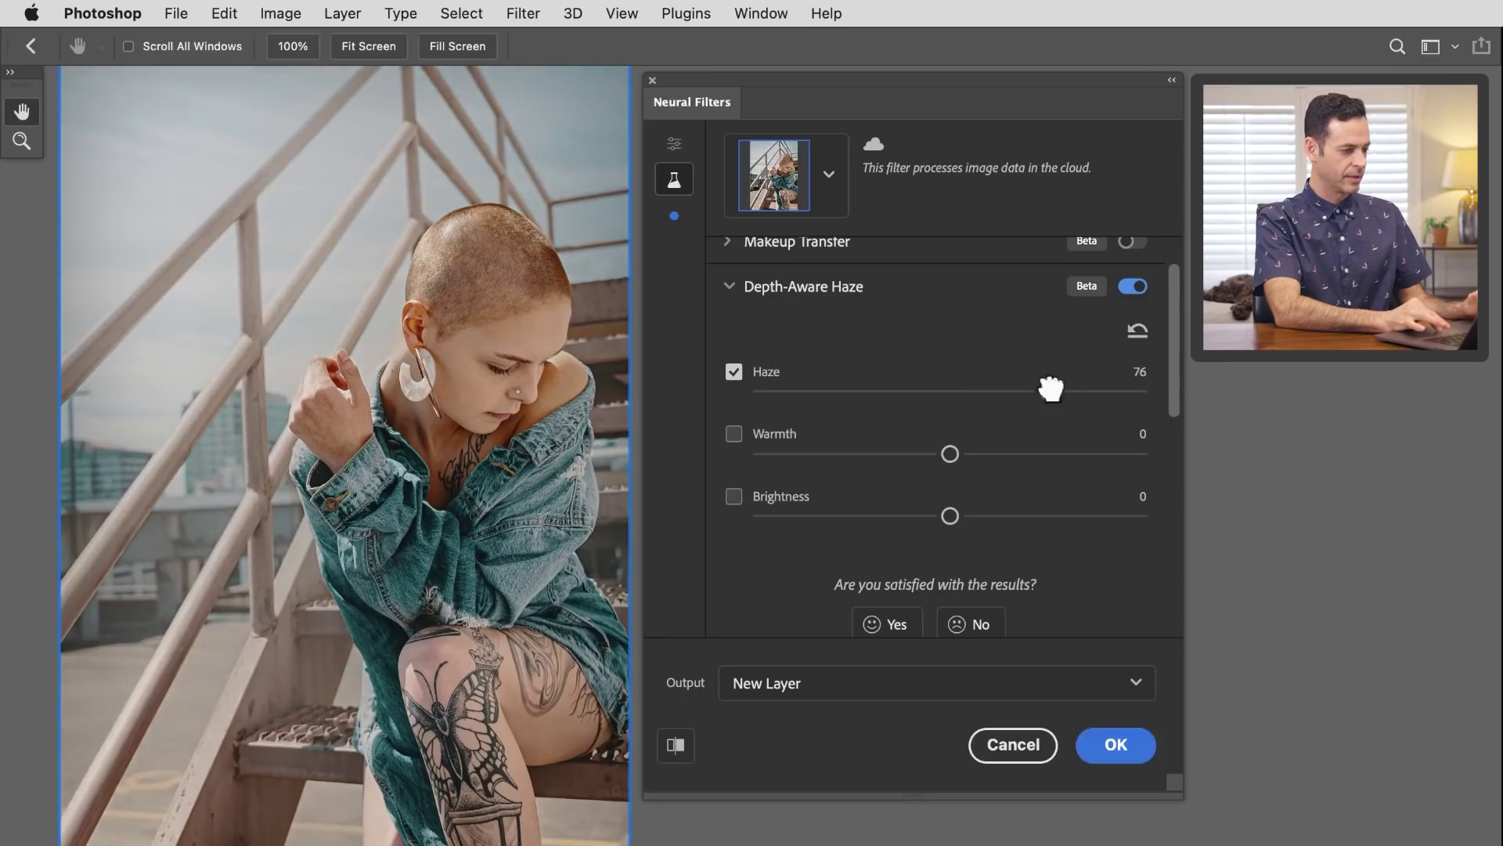
Step: Raise Haze to 88 and compare hazy and original previews zoomed in on the face
left_click(1095, 390)
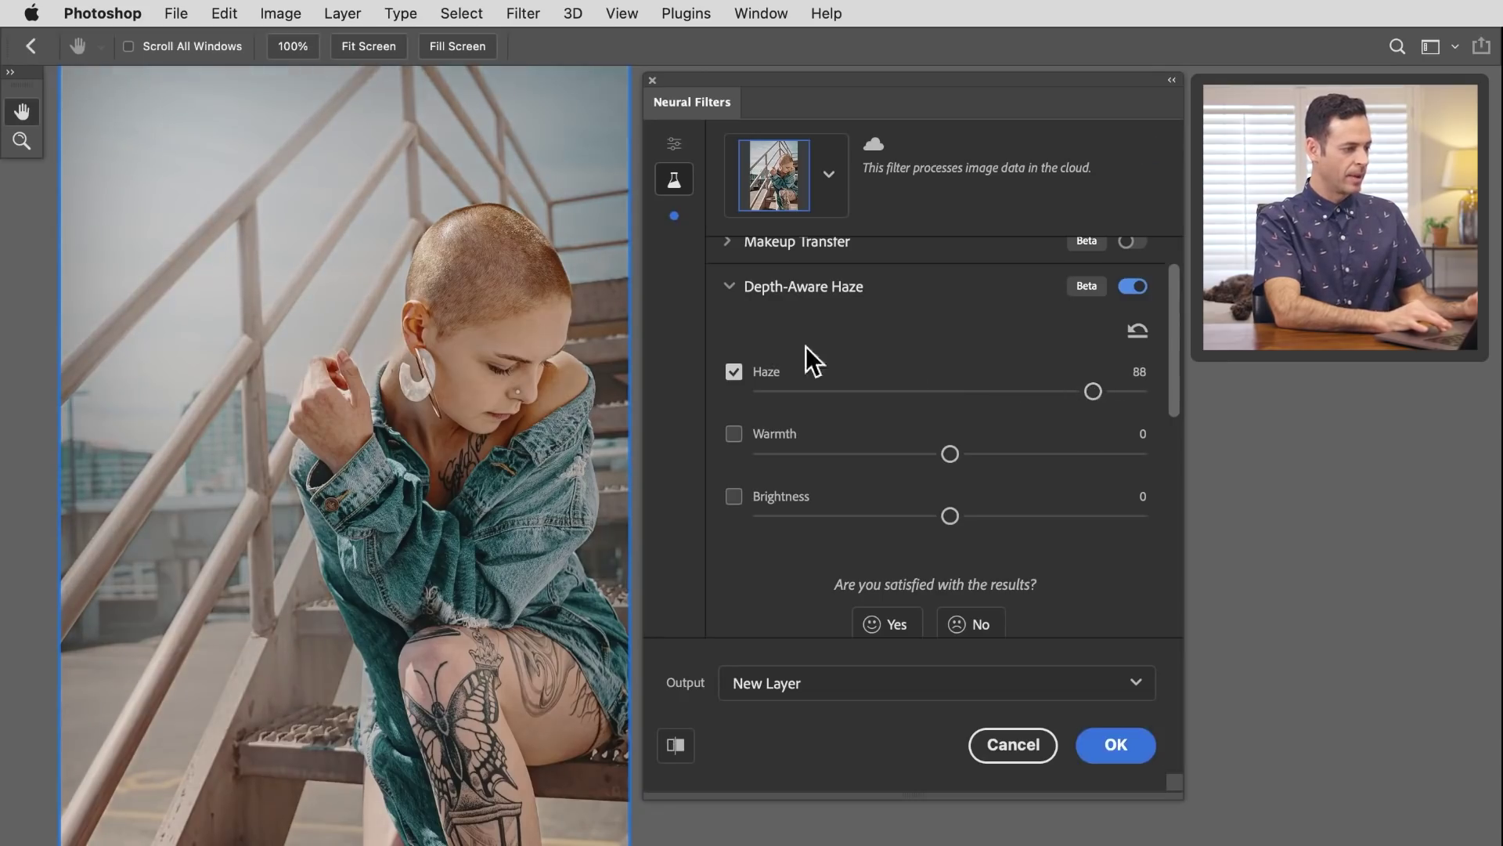
left_click(487, 333, "super")
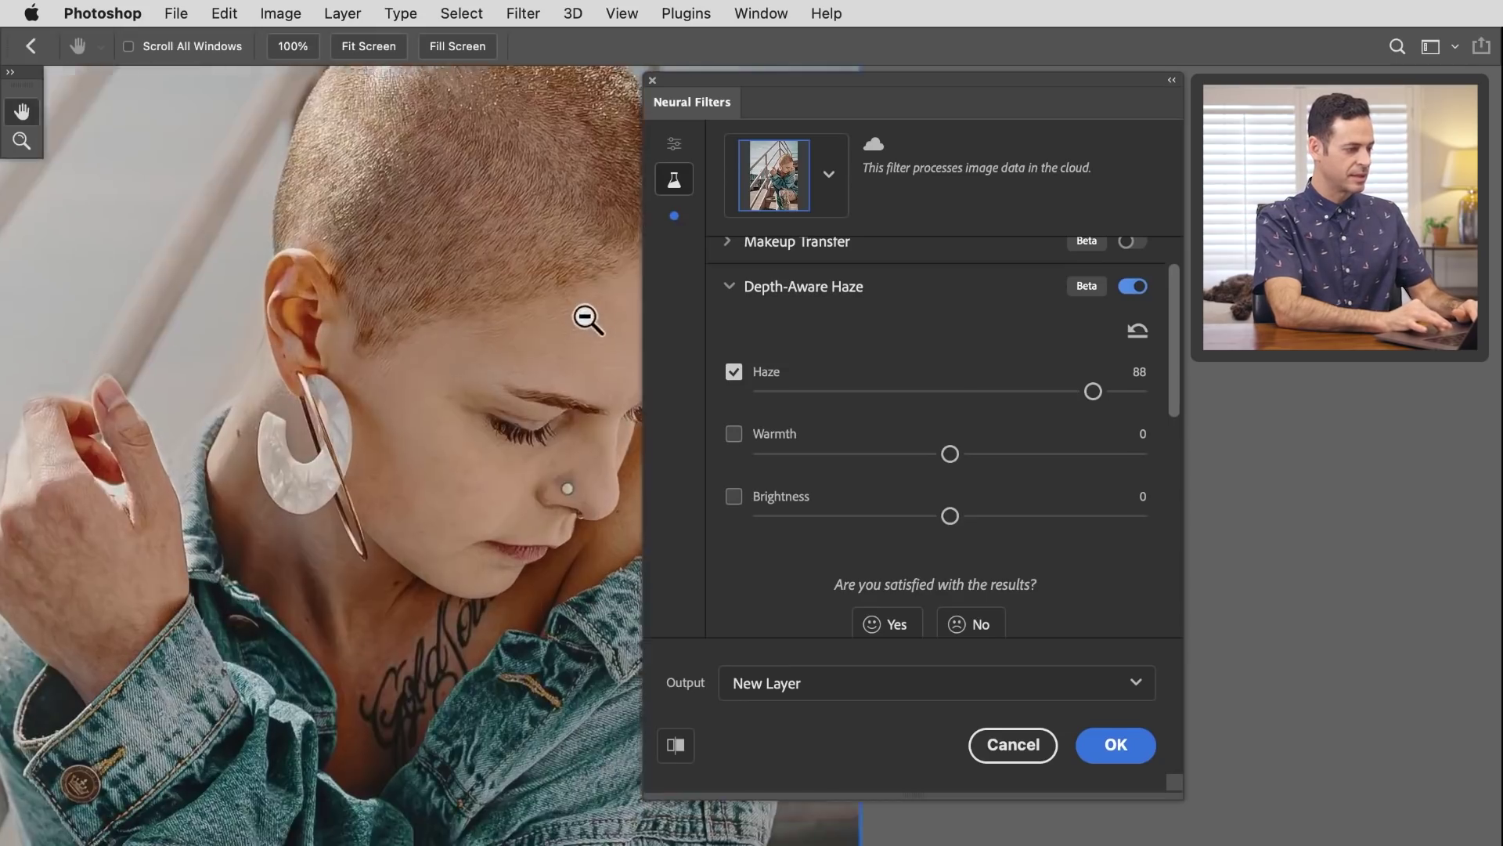
left_click_drag(564, 318, 547, 331)
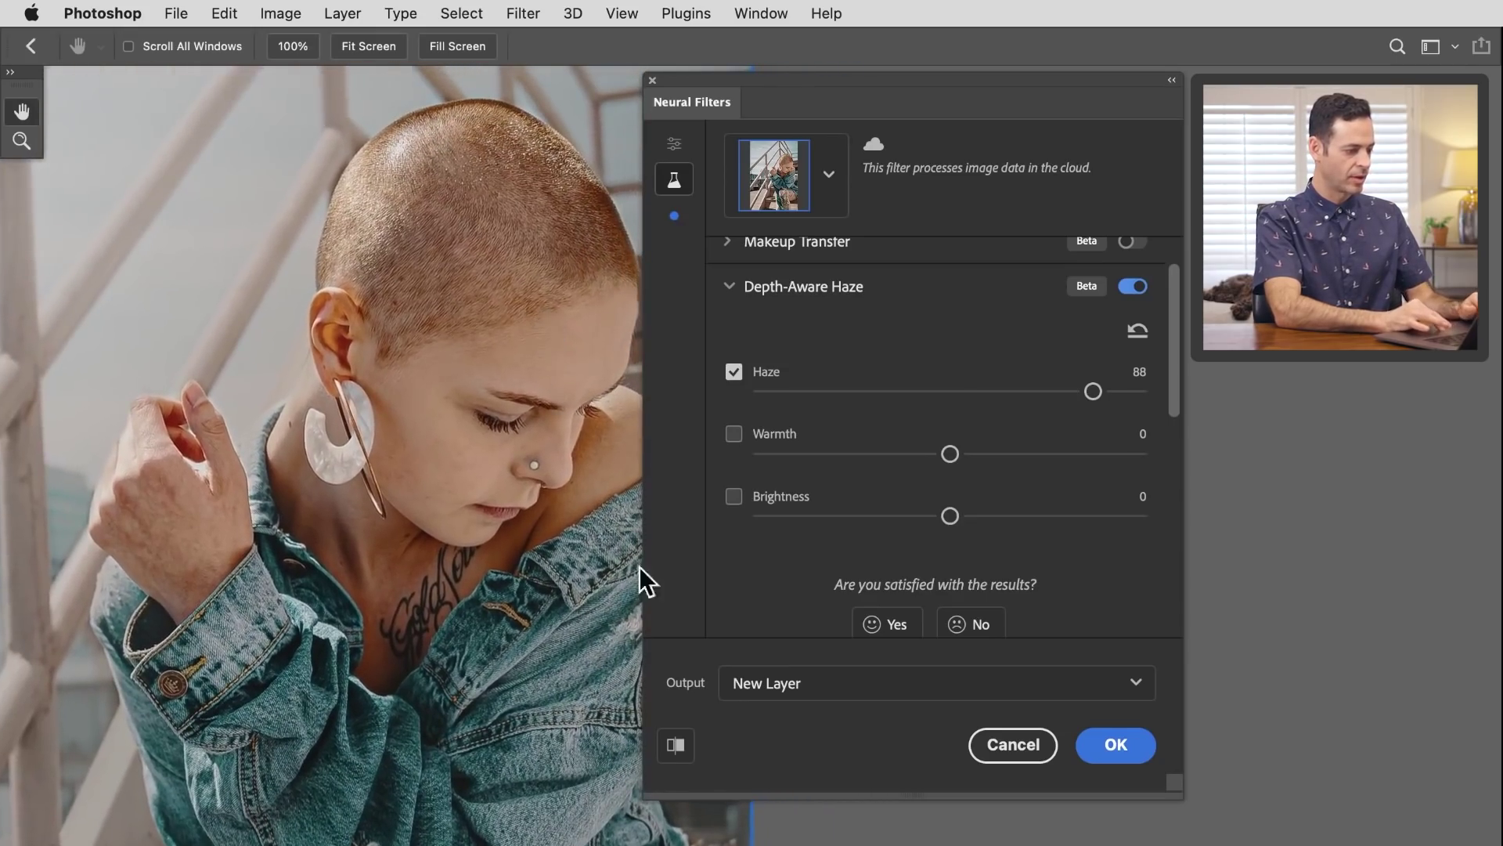
left_click(677, 746)
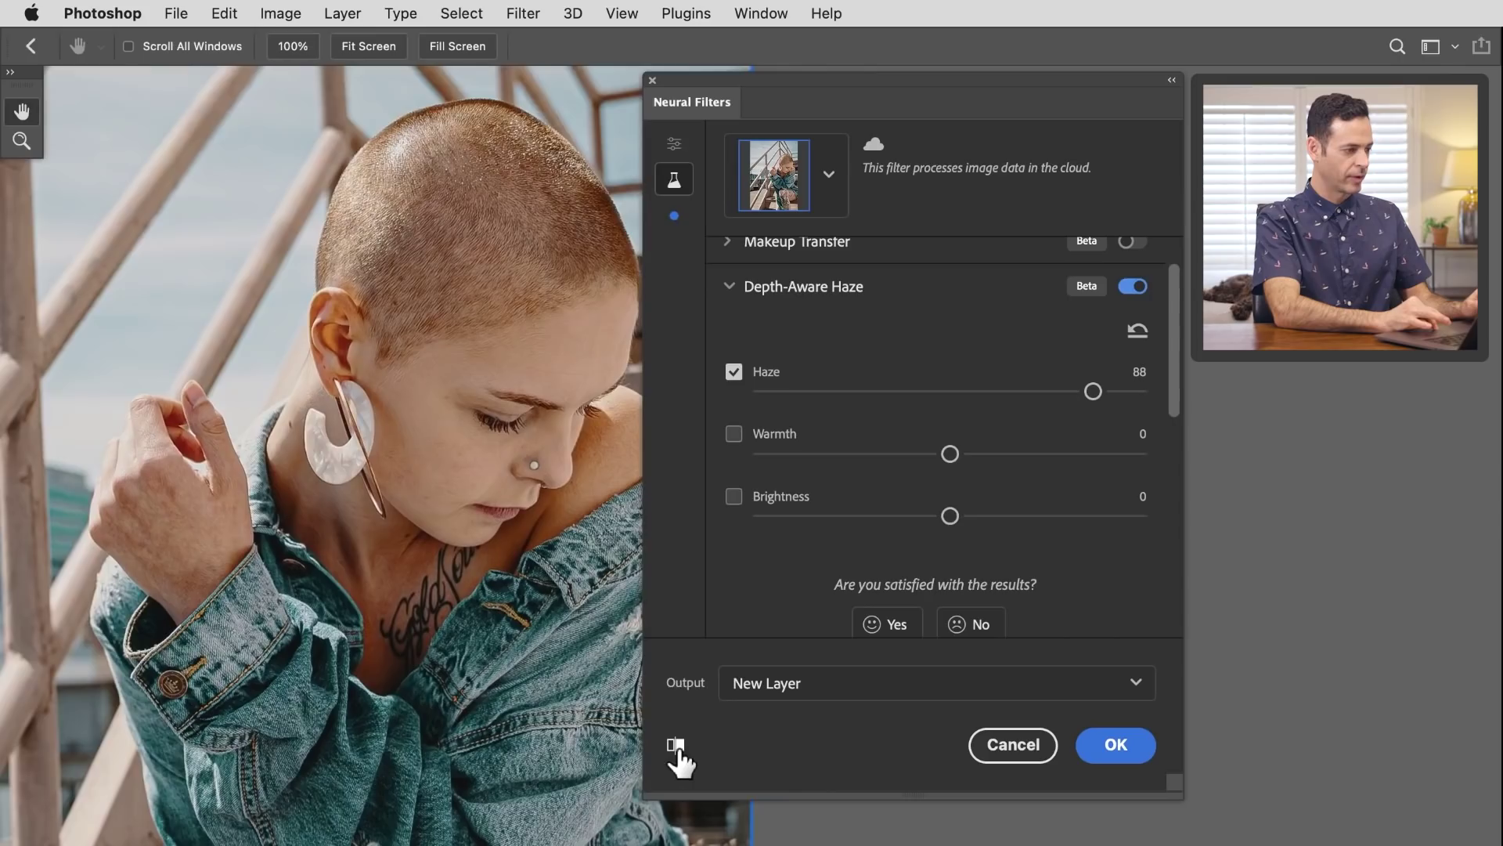
left_click(677, 745)
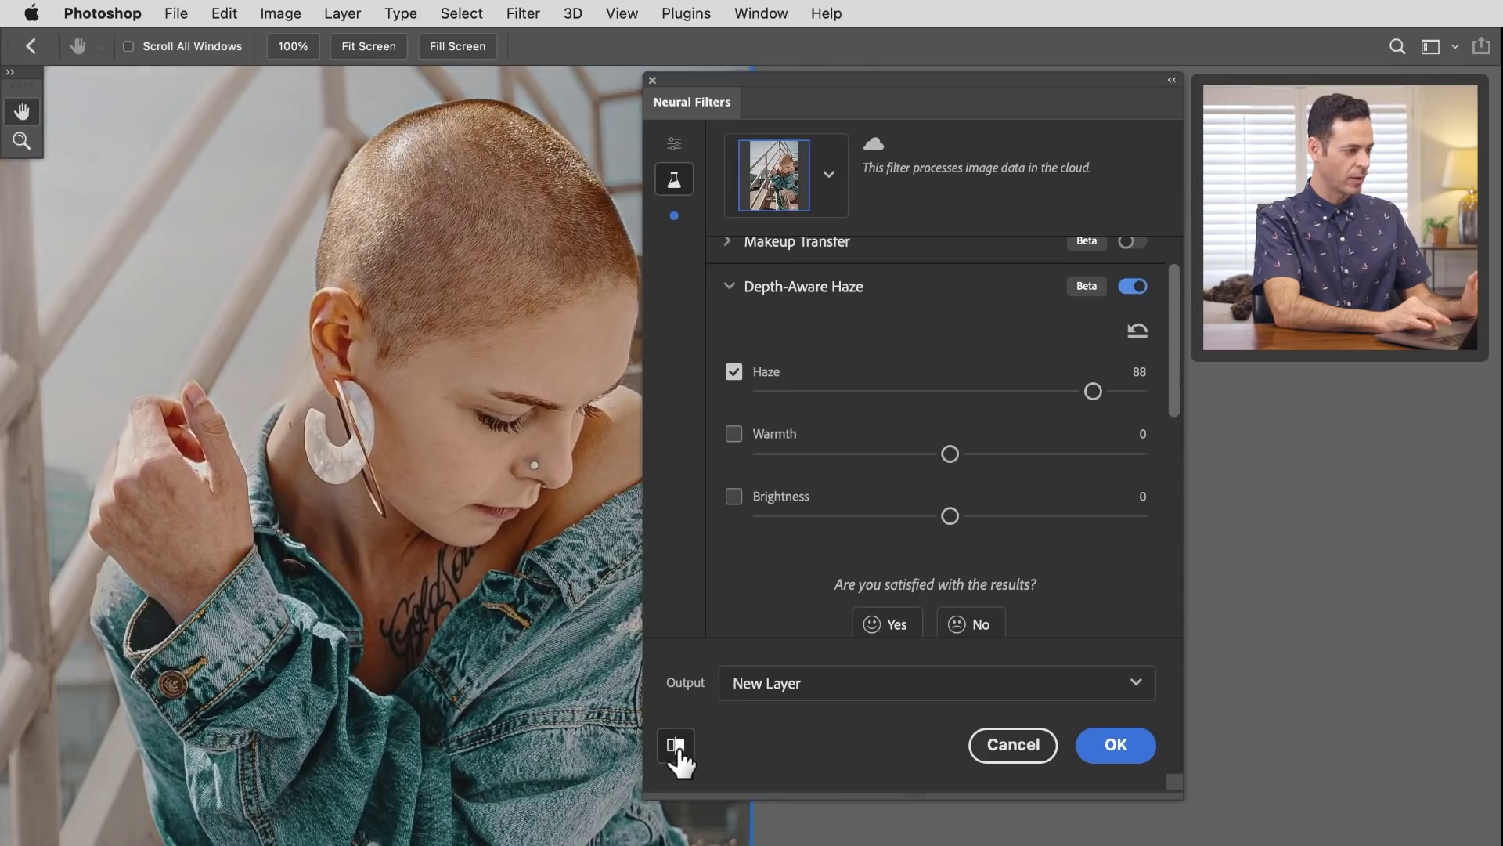
left_click(676, 745)
left_click(677, 745)
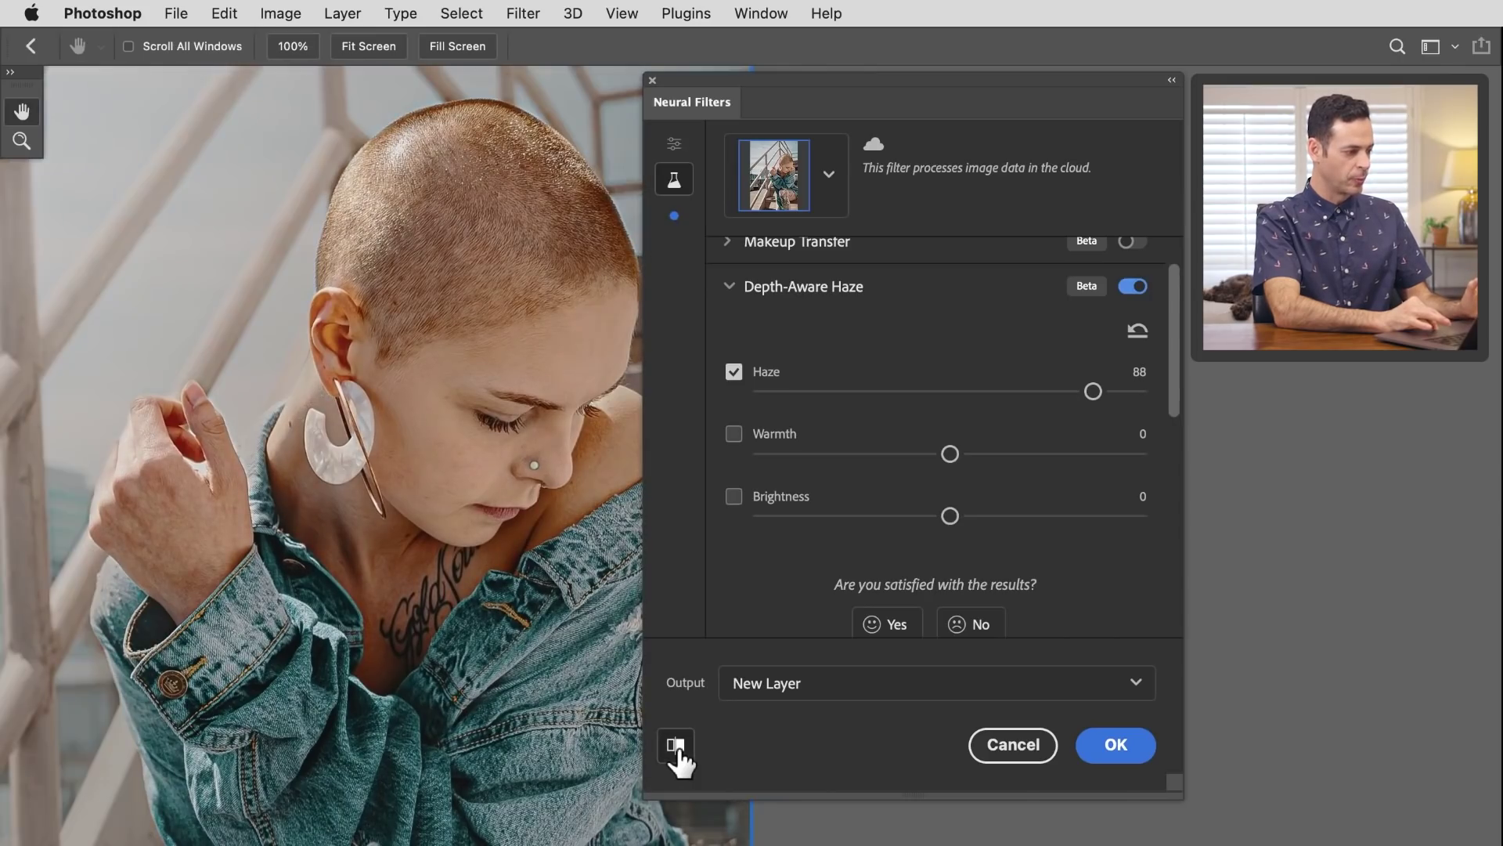
left_click(676, 745)
left_click(677, 746)
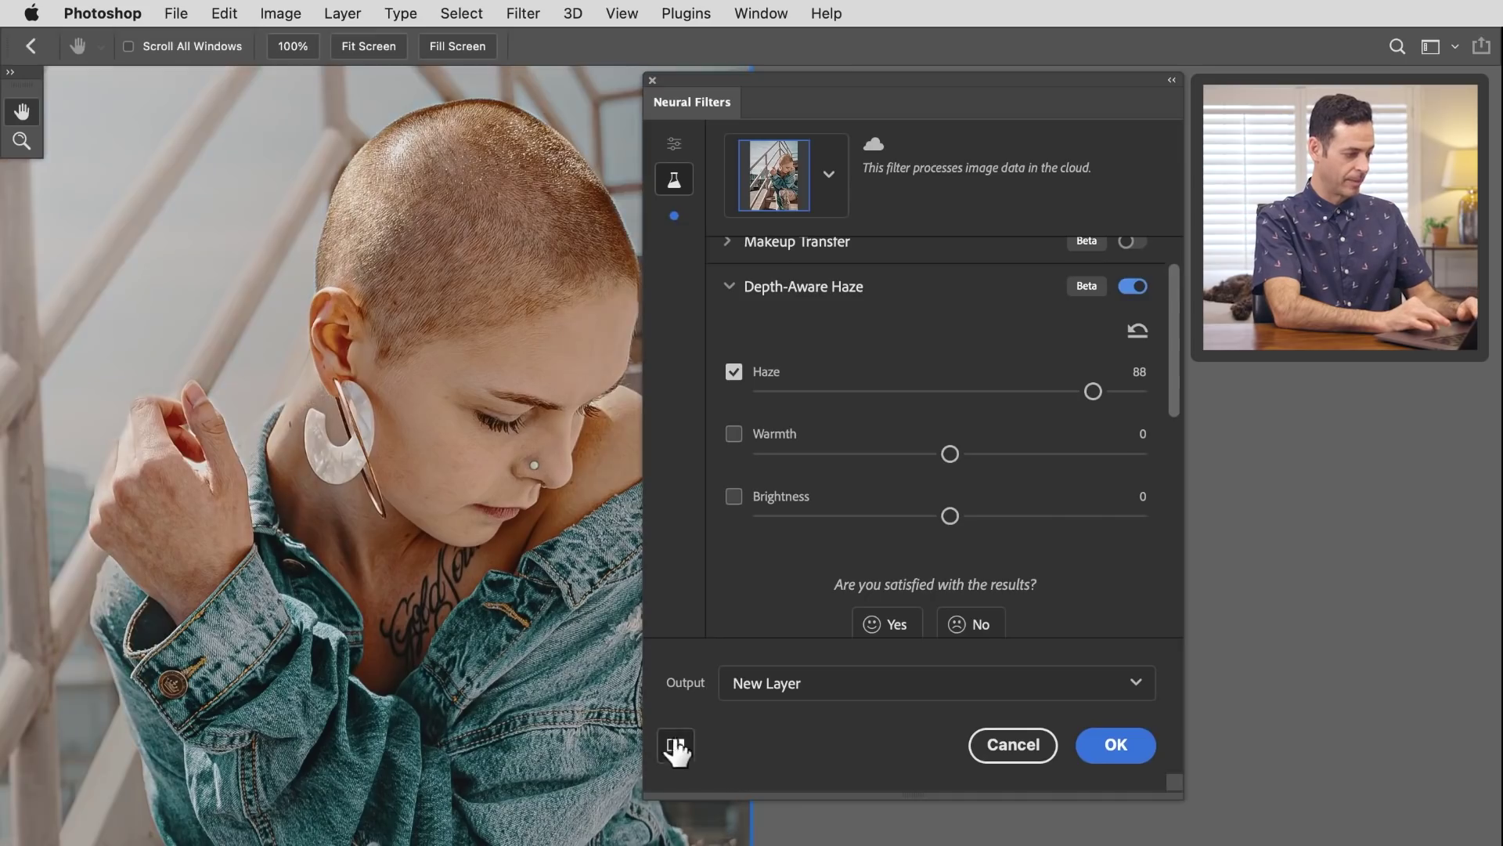
Step: Zoom back out to the full photo and lower Haze strength to 49
key("super+minus")
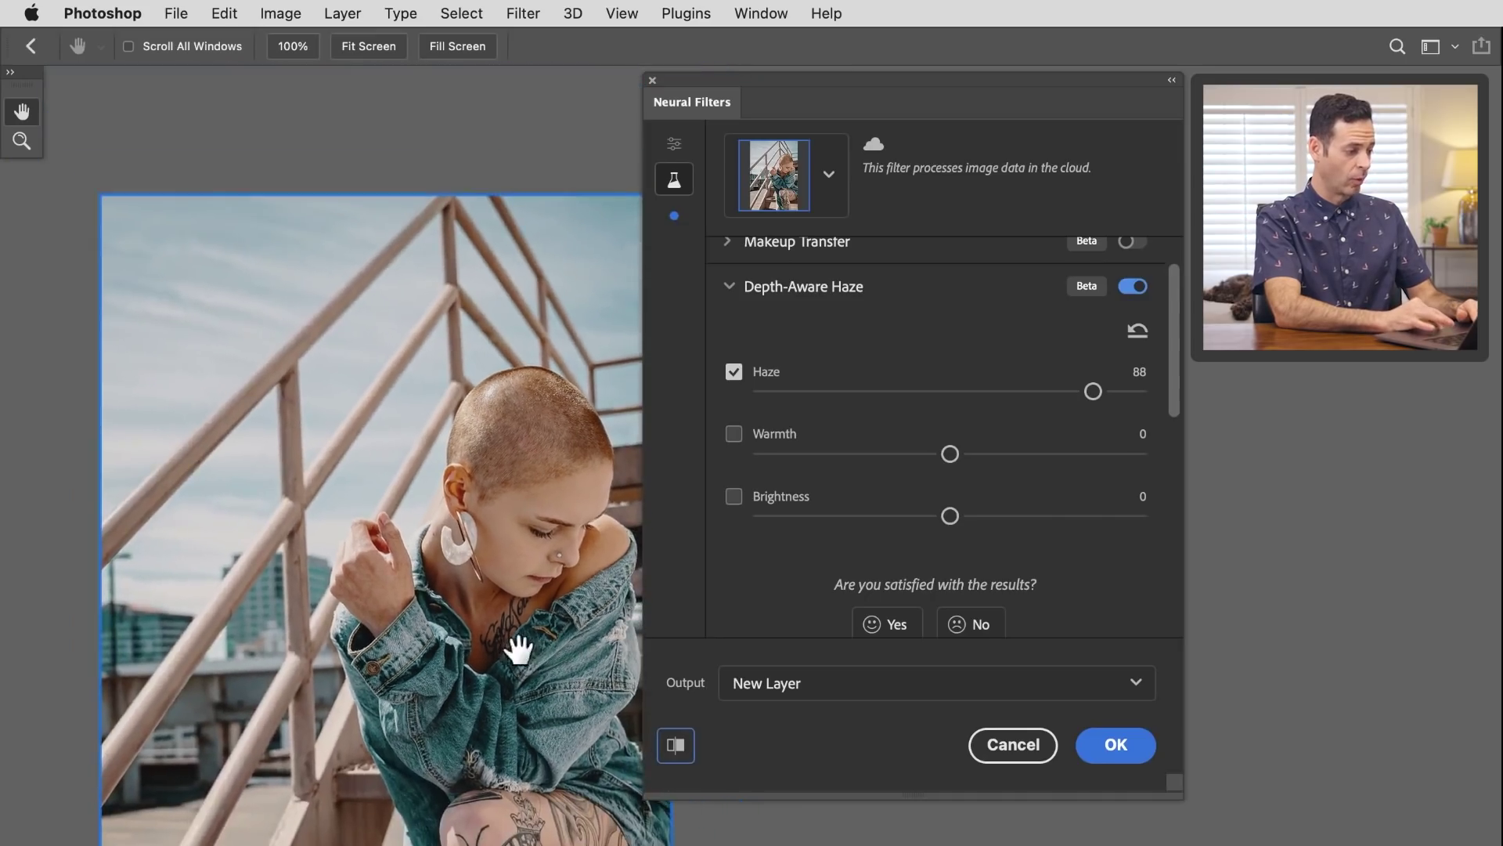
left_click_drag(520, 647, 470, 530)
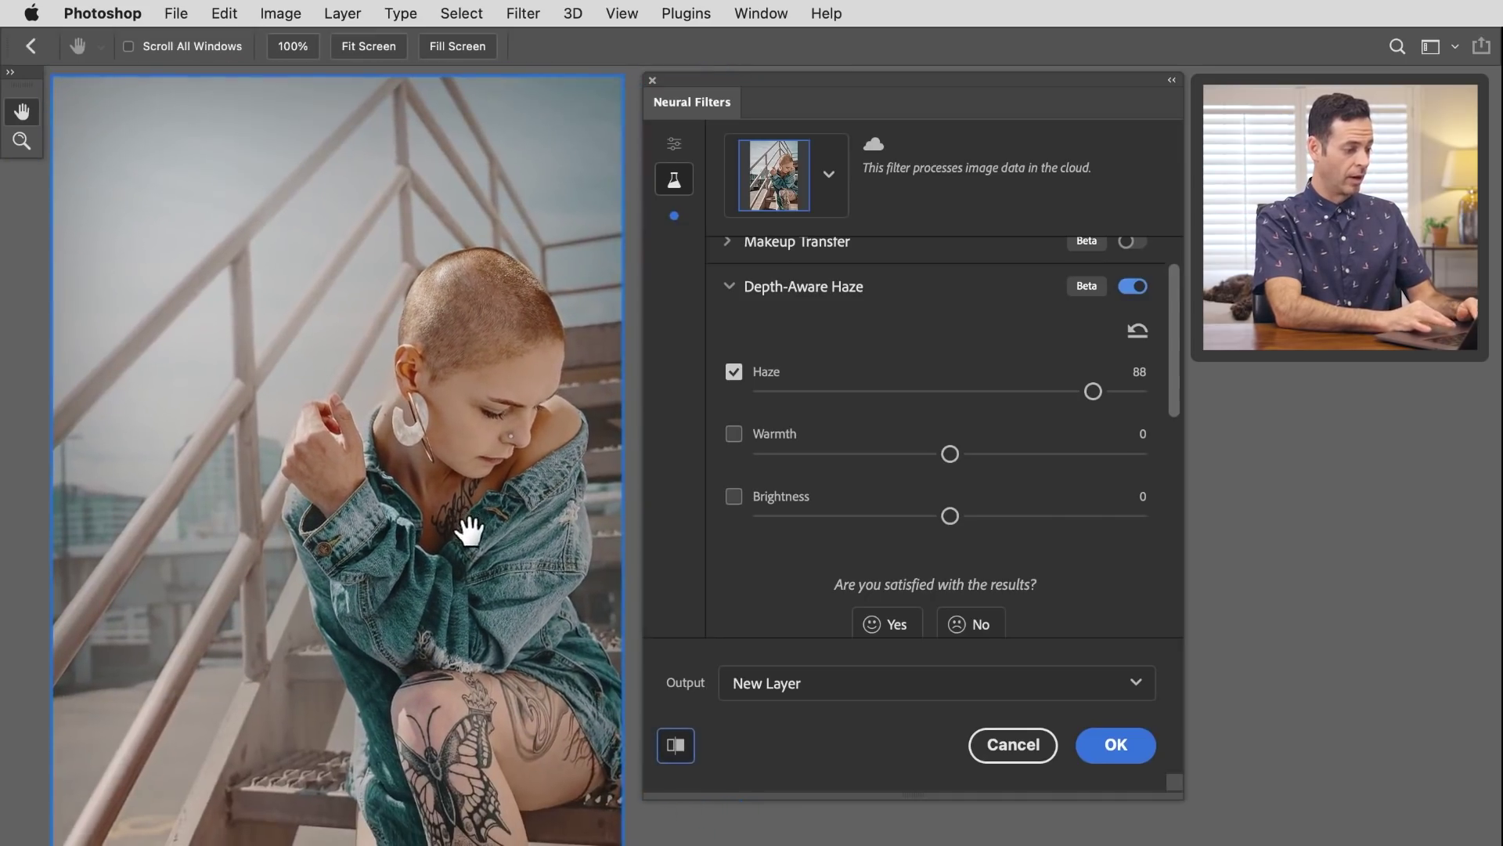
left_click(1006, 390)
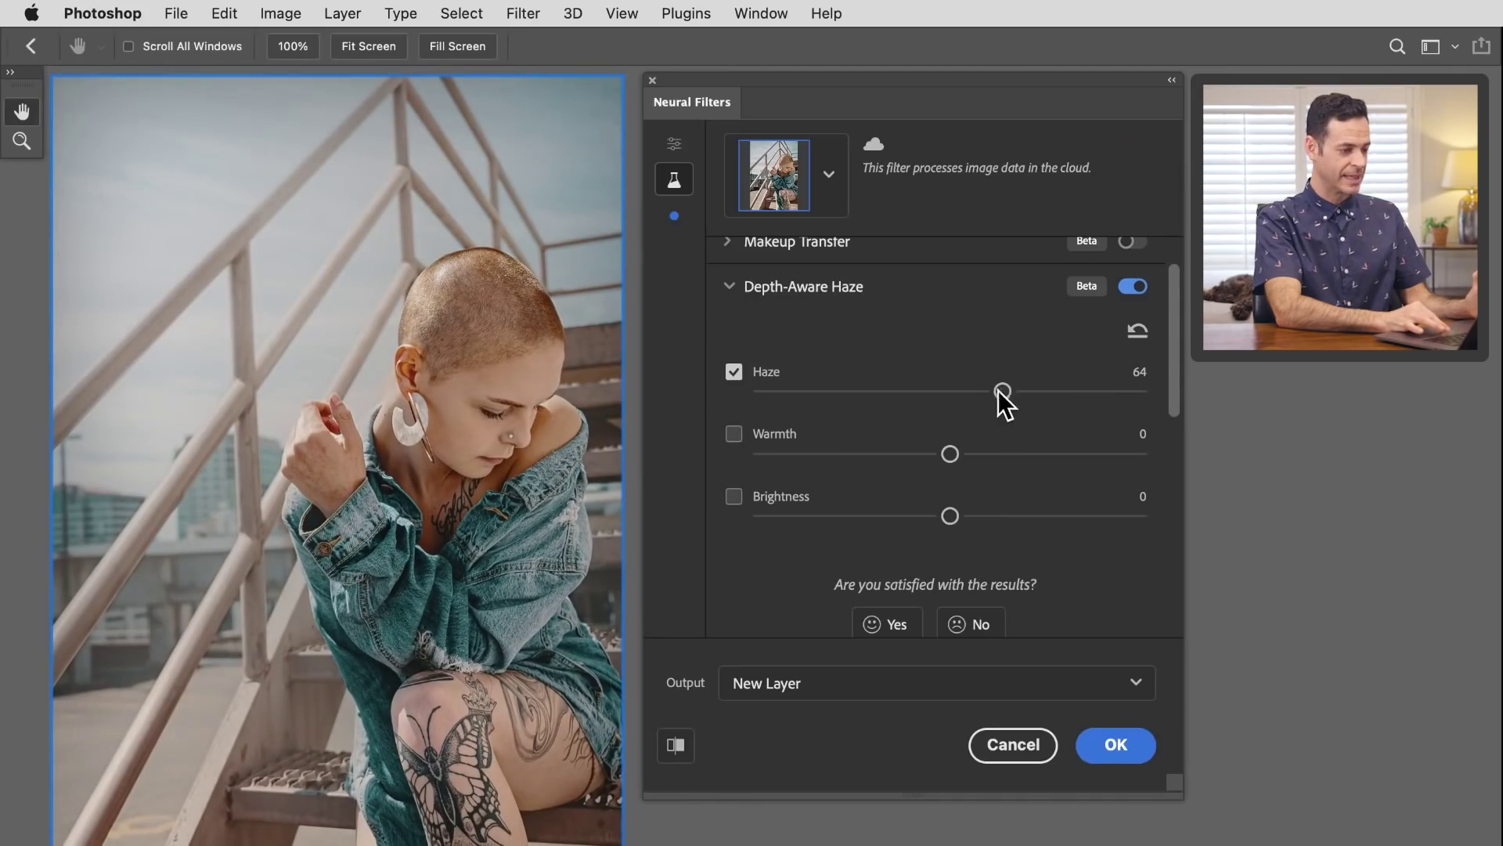
left_click(945, 390)
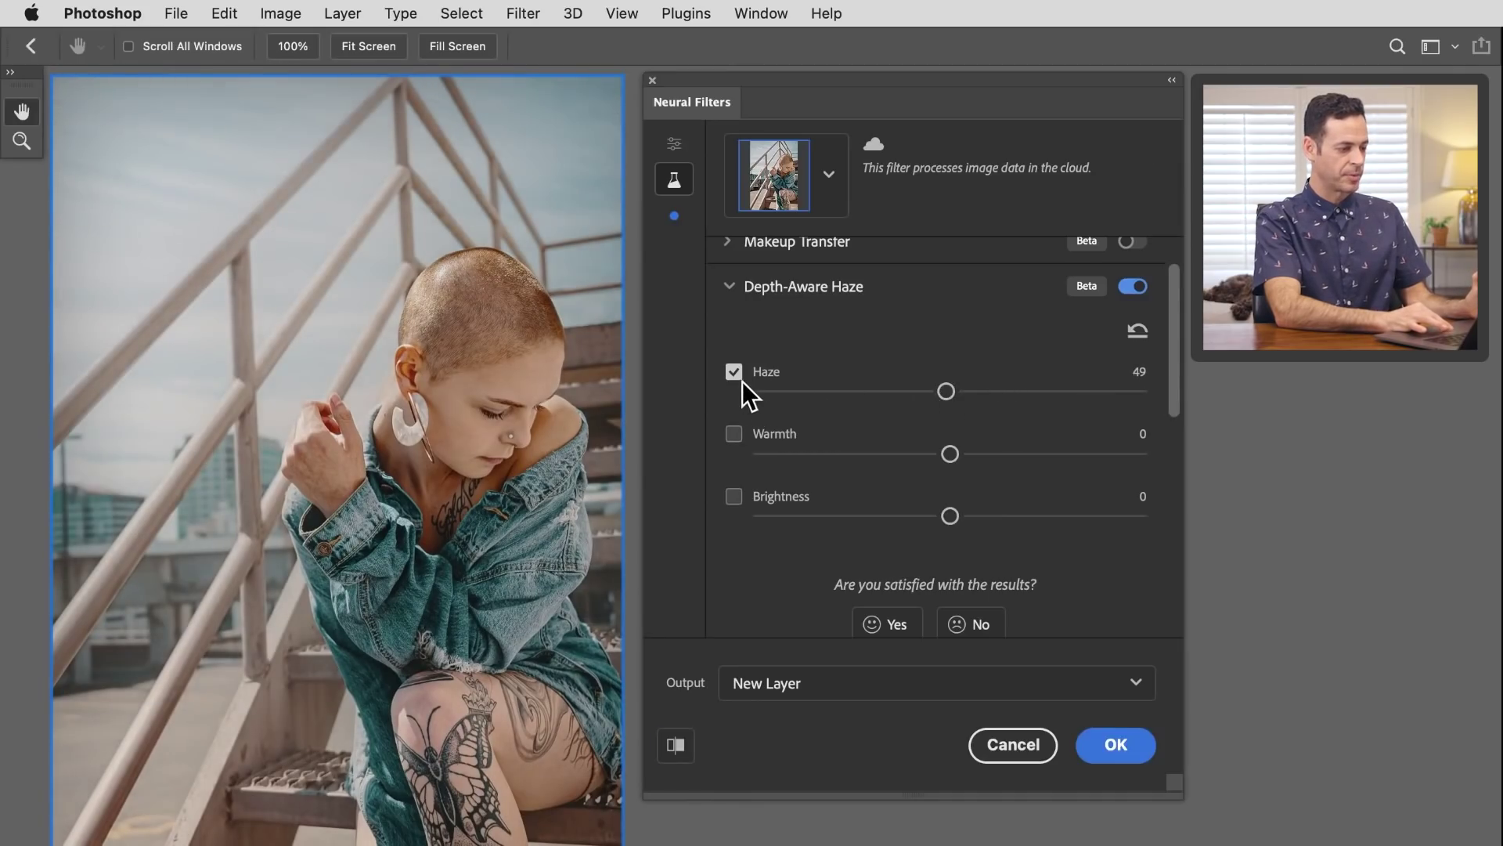
Step: Enable Warmth and try values between -30 and 31, settling at 1
left_click(733, 434)
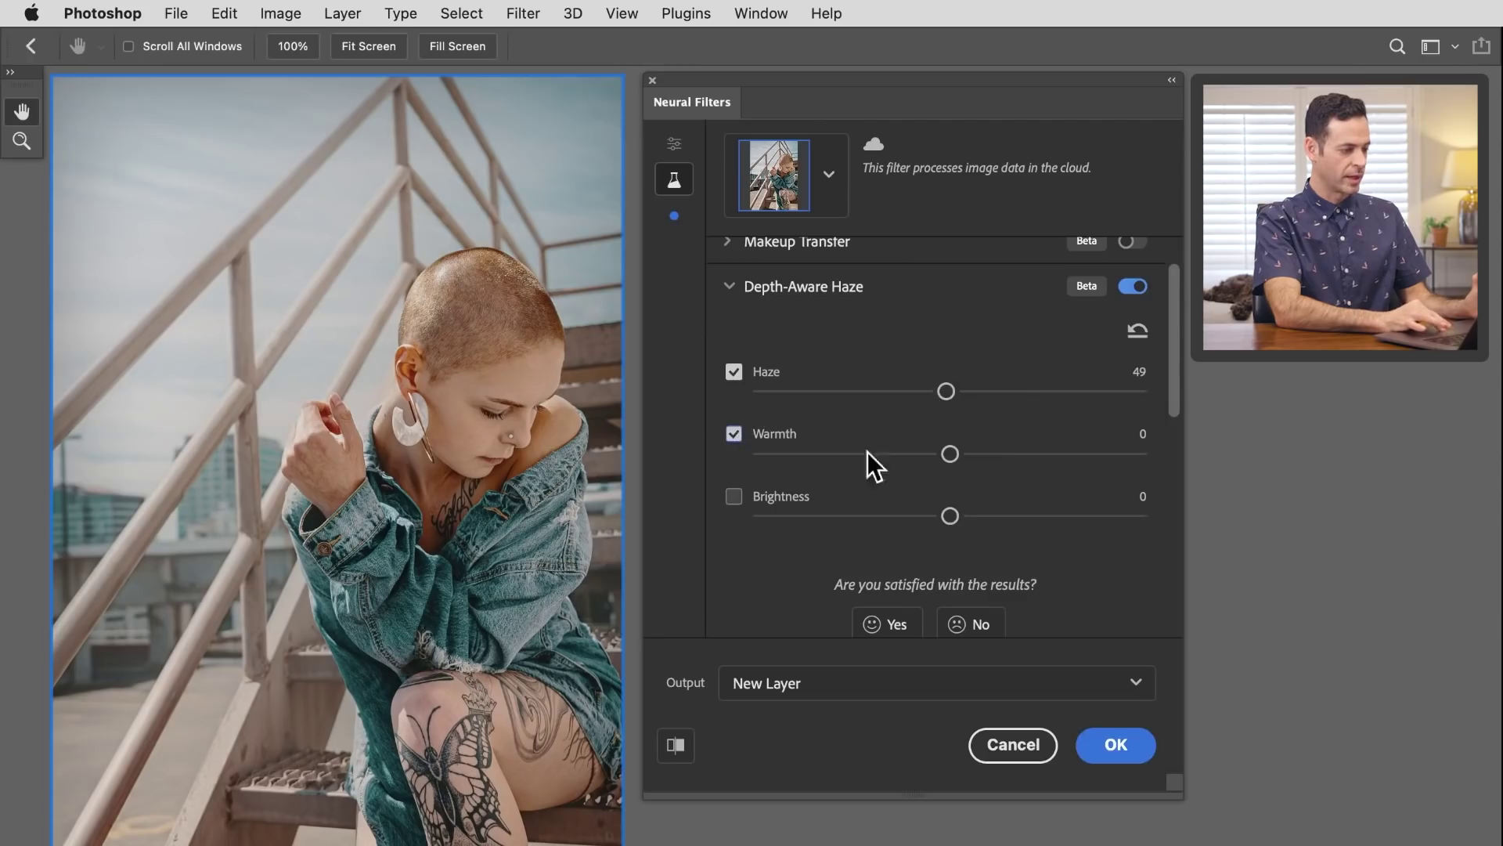
left_click(981, 457)
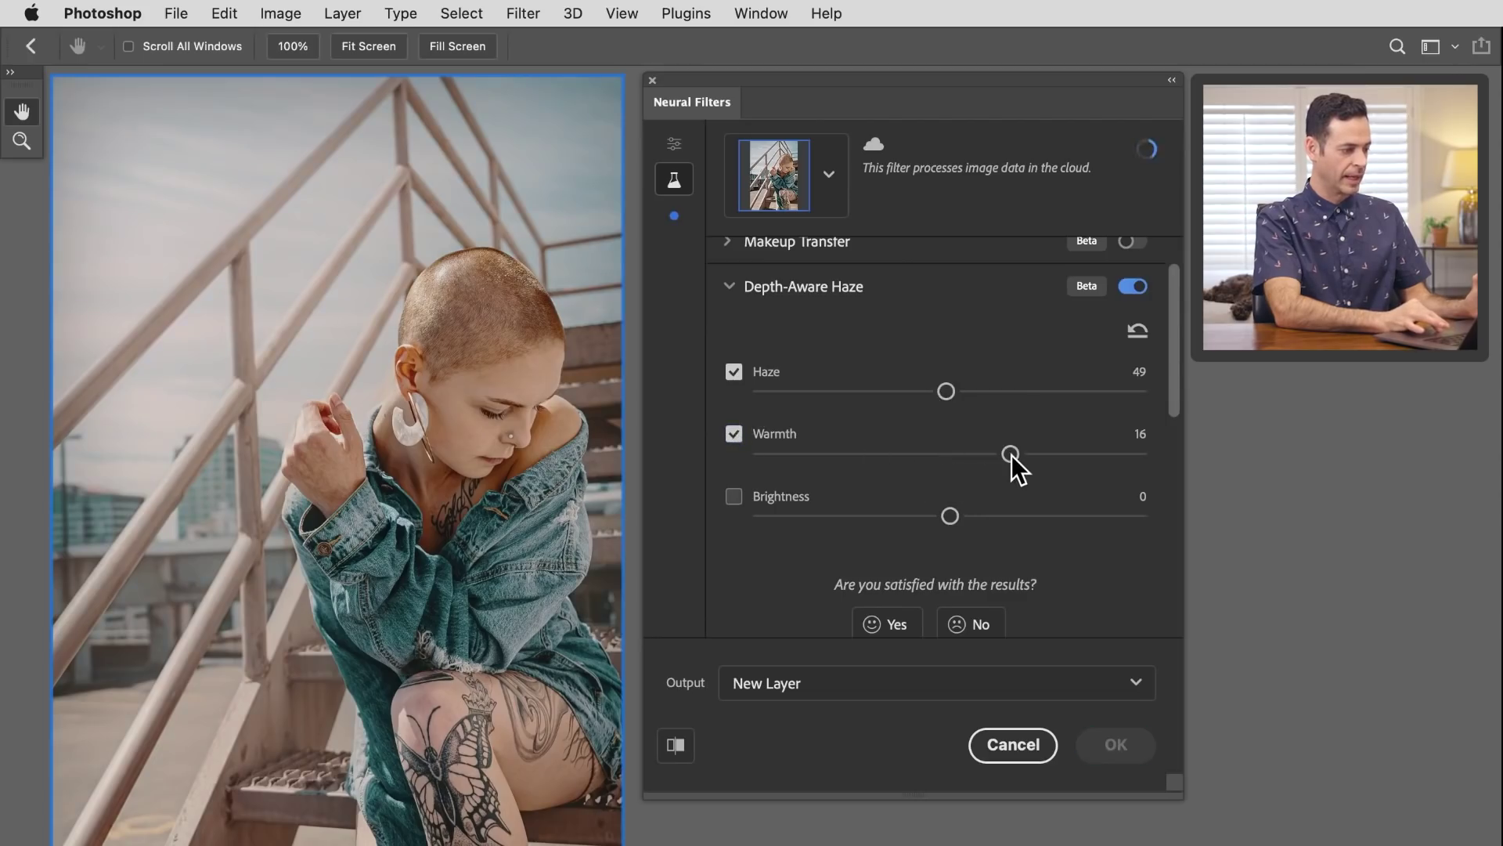
left_click(1036, 455)
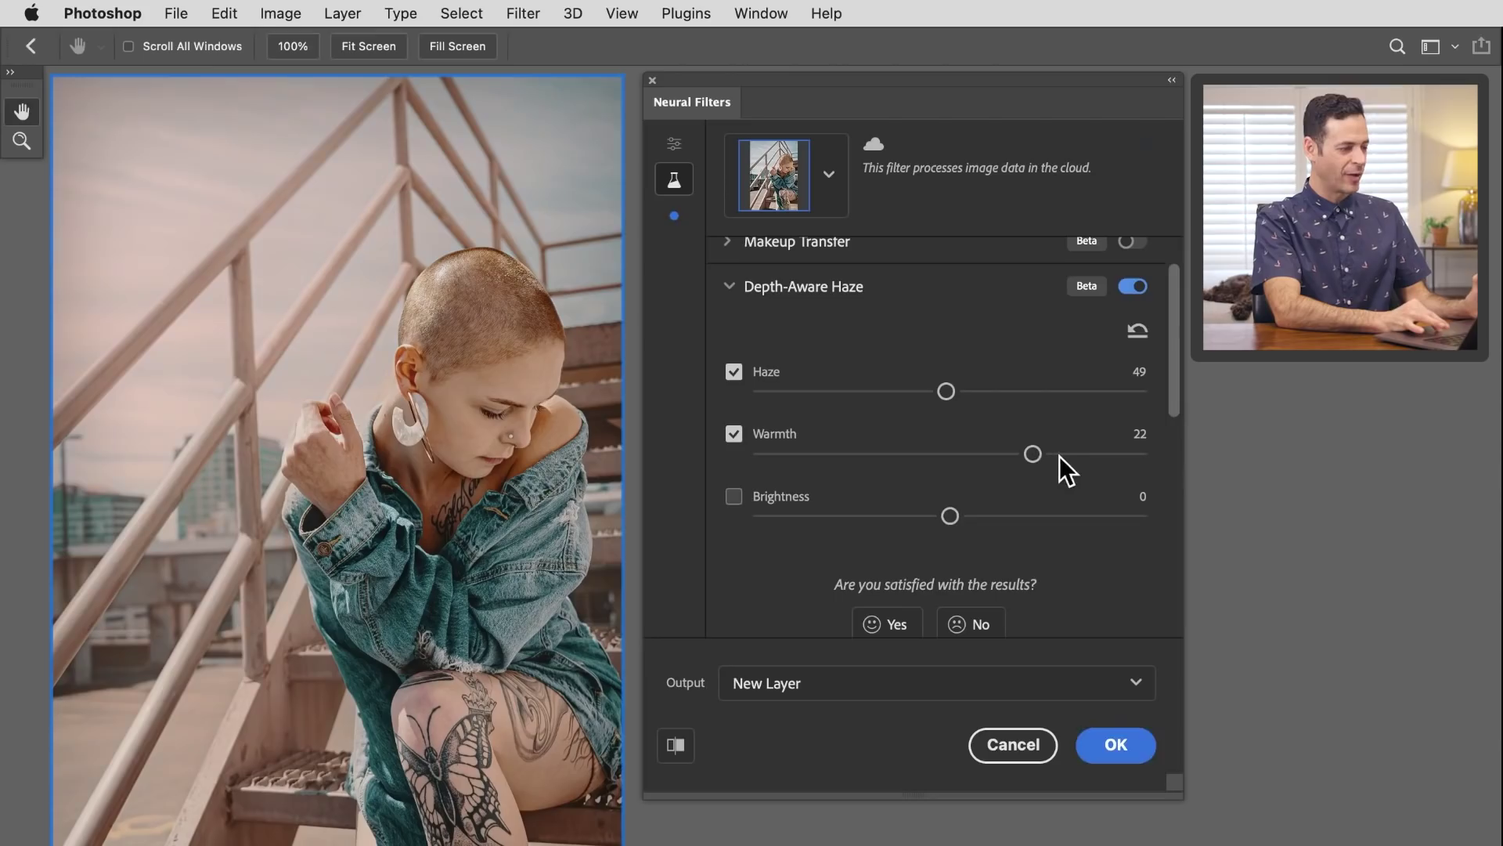
left_click(1070, 456)
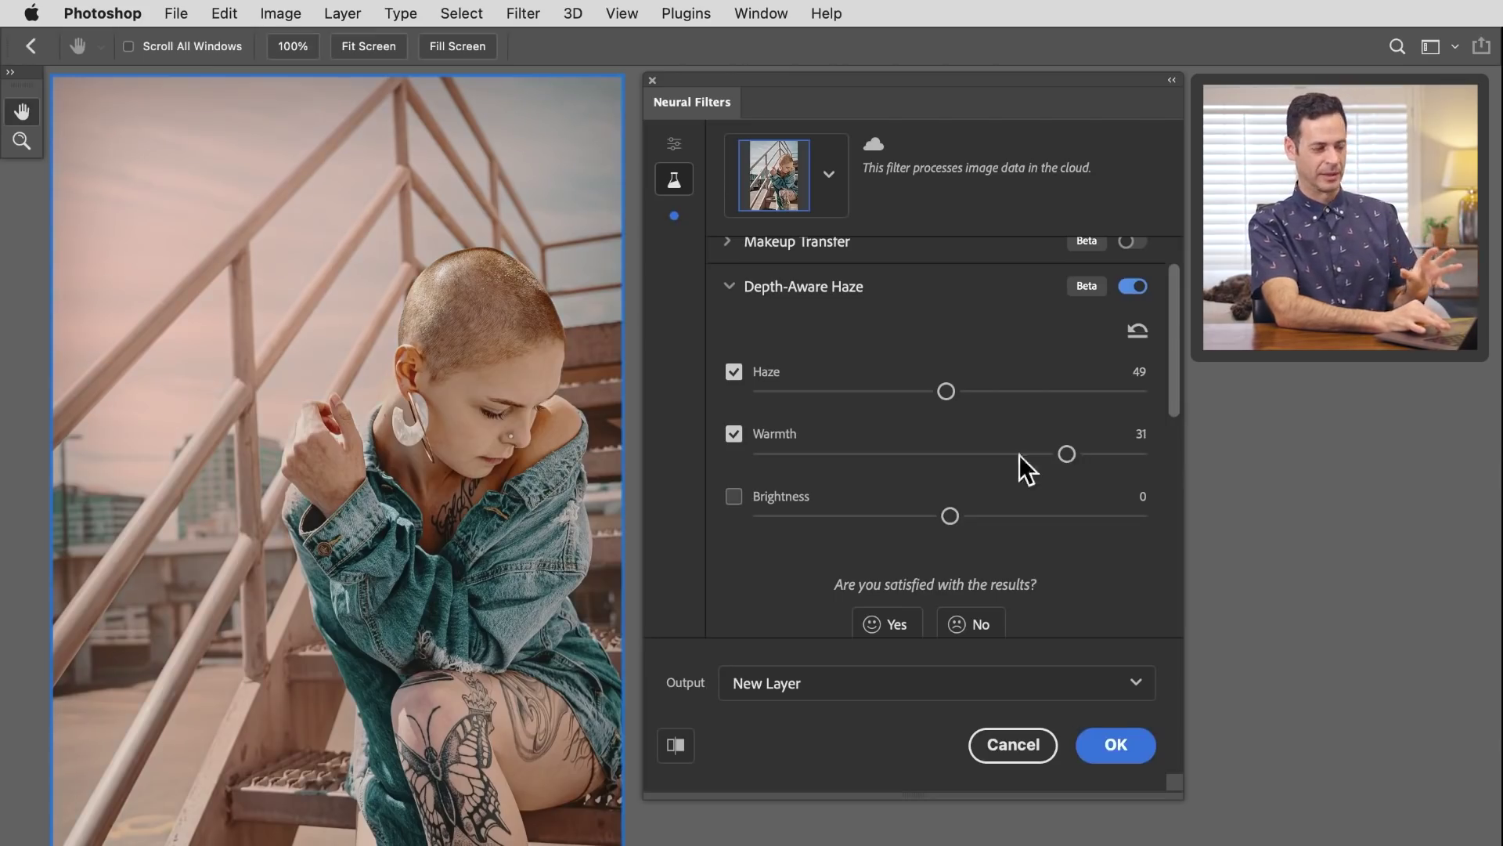
left_click(882, 454)
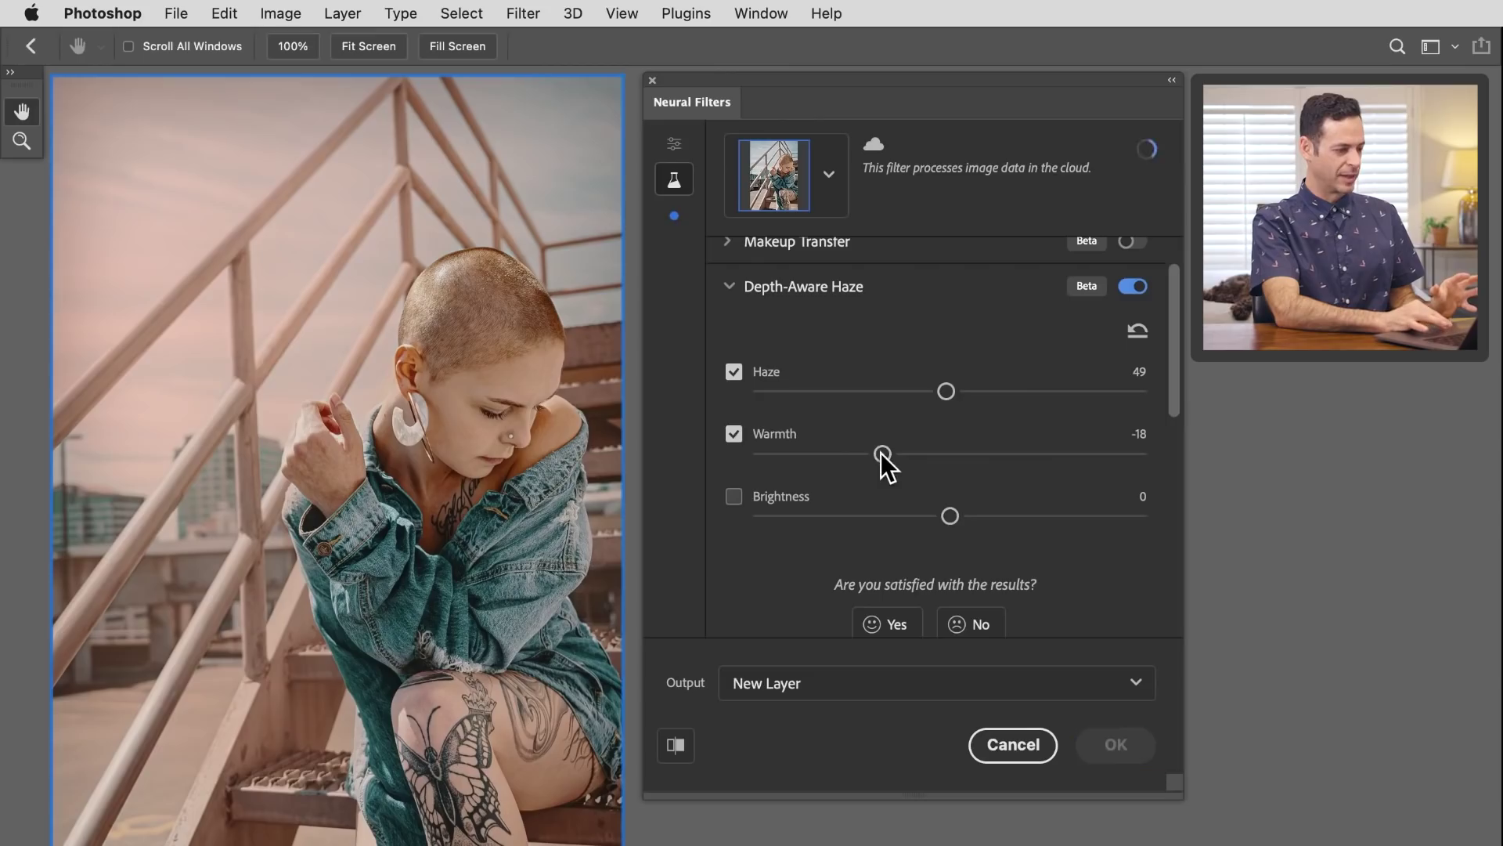
left_click(835, 452)
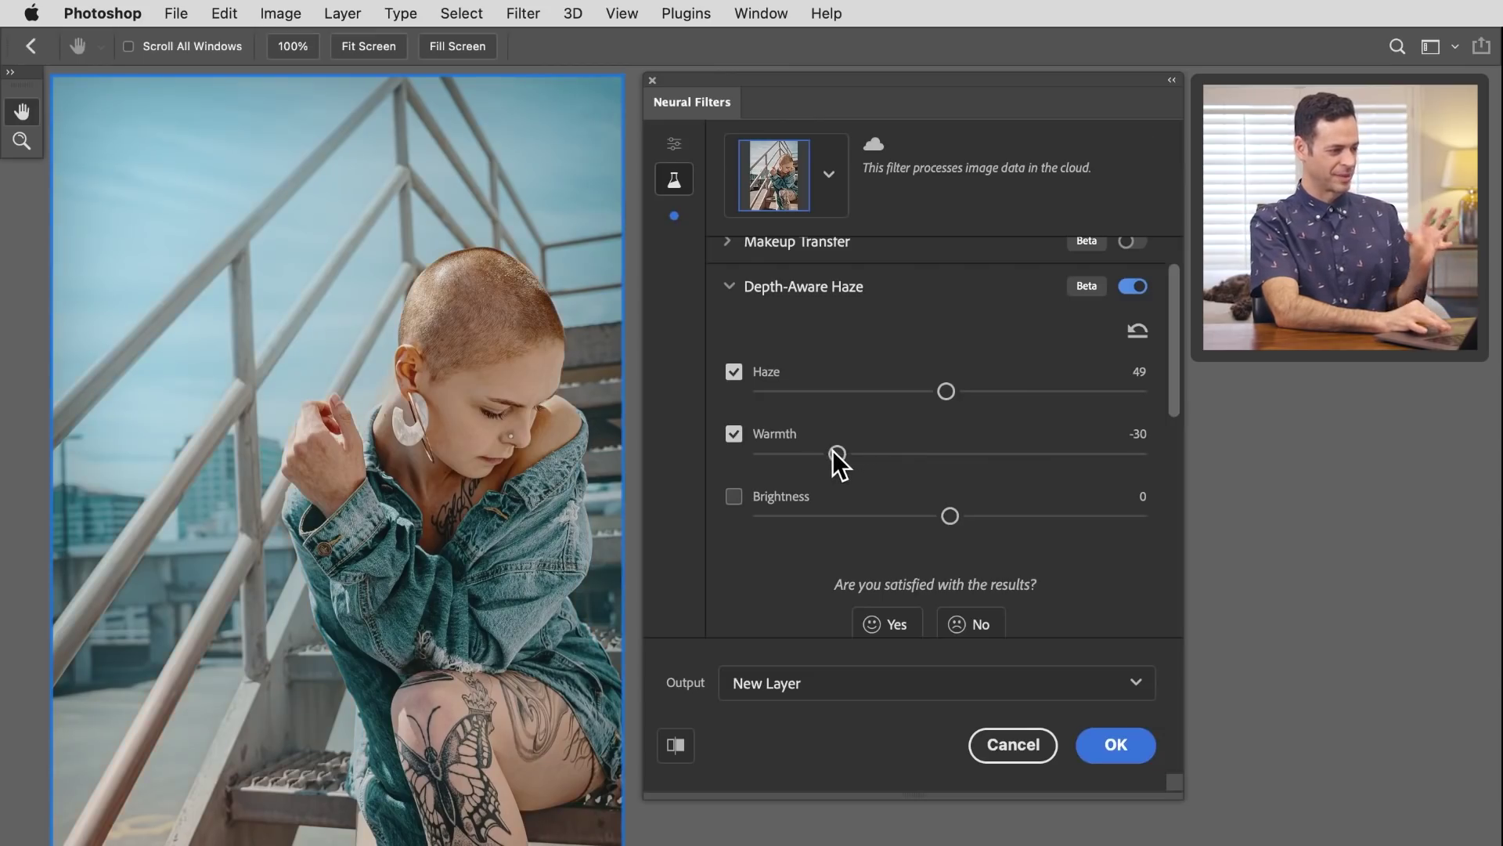
left_click(947, 453)
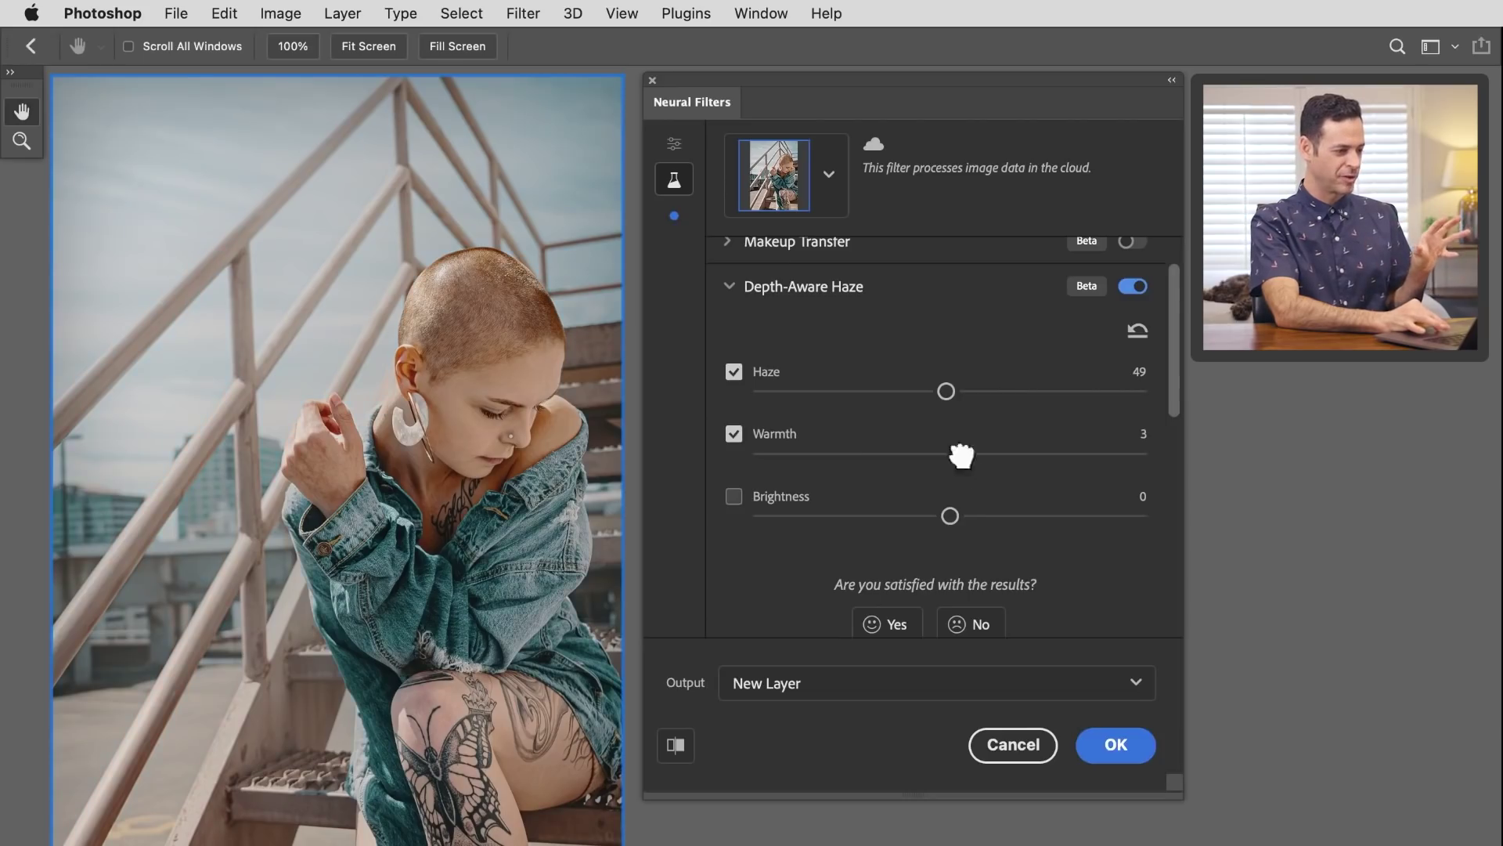
left_click_drag(962, 455, 963, 453)
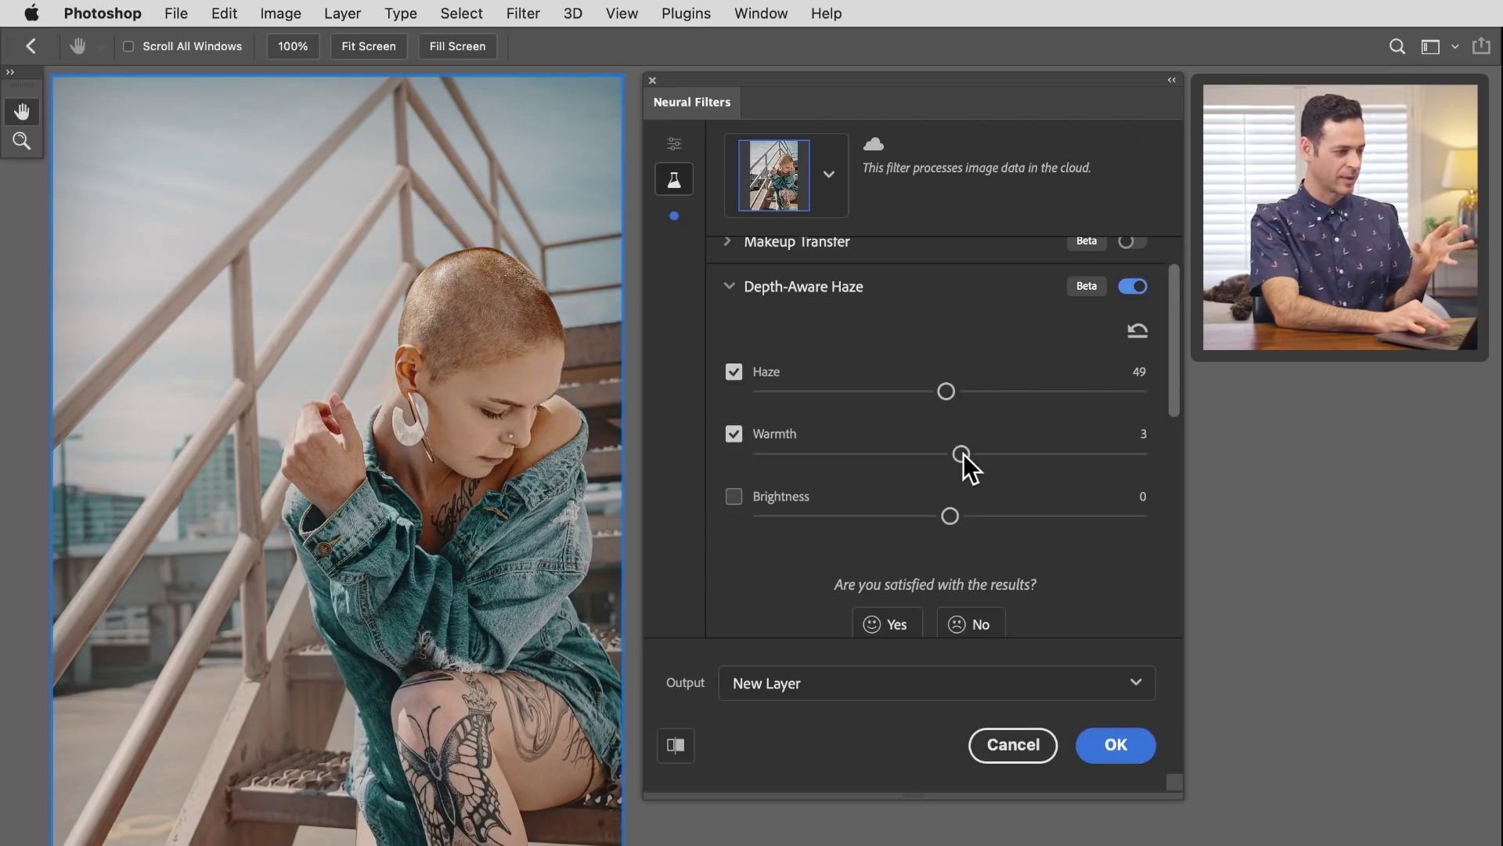
left_click(985, 452)
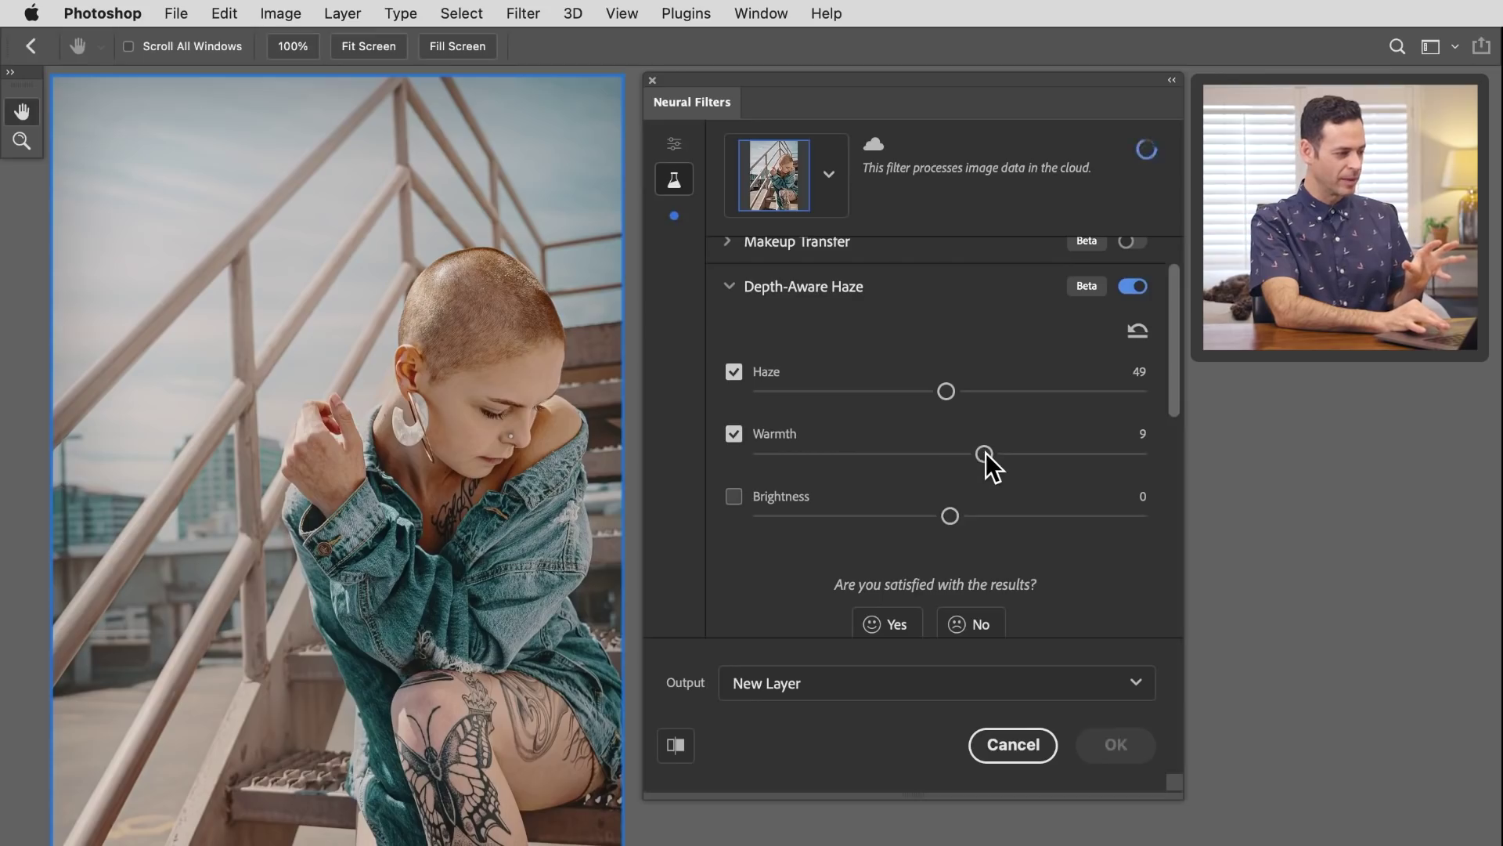
left_click(1071, 454)
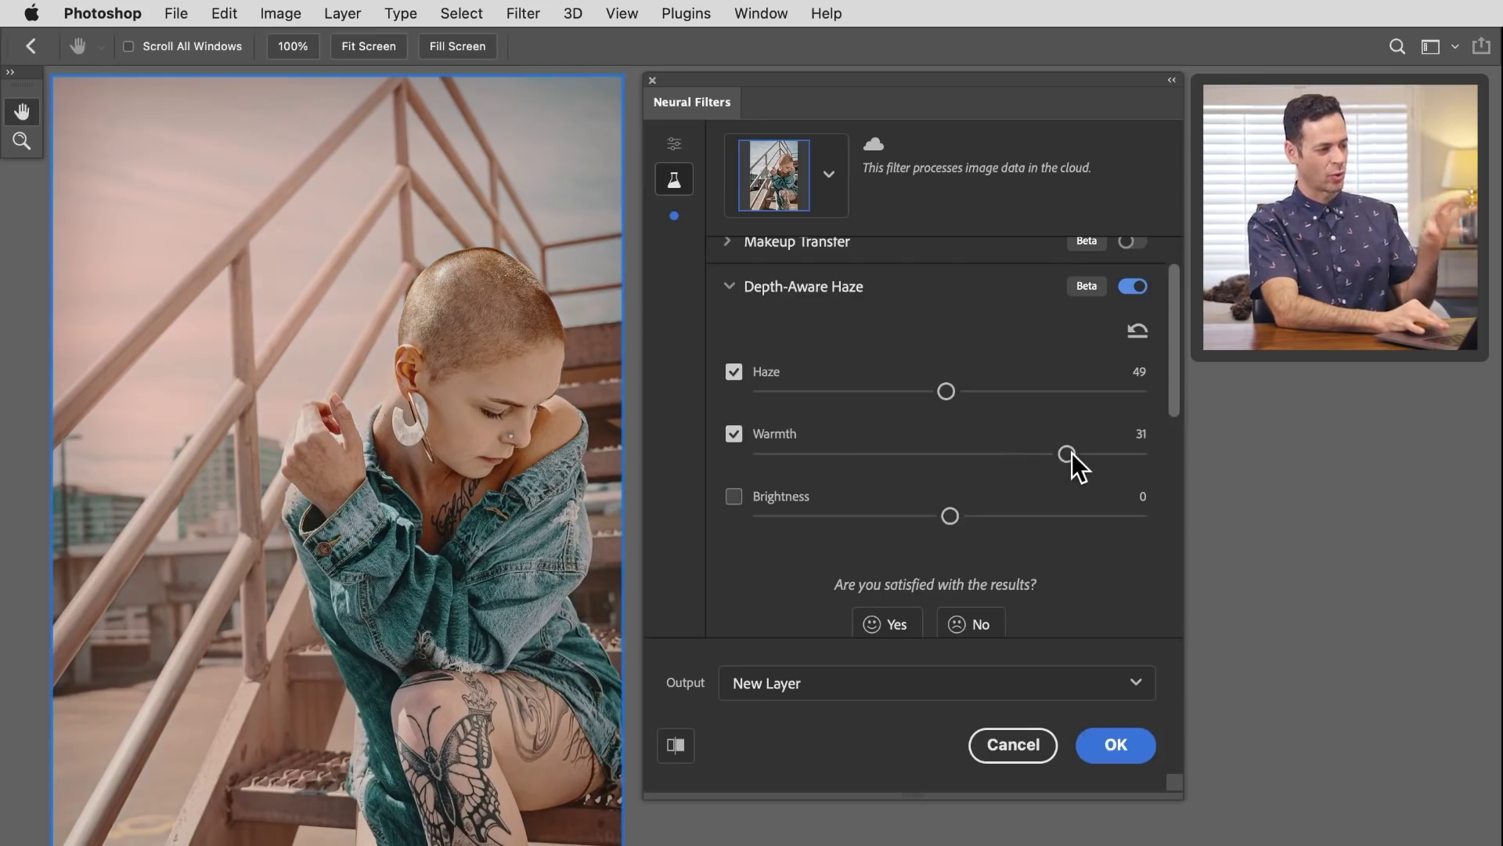
left_click(956, 453)
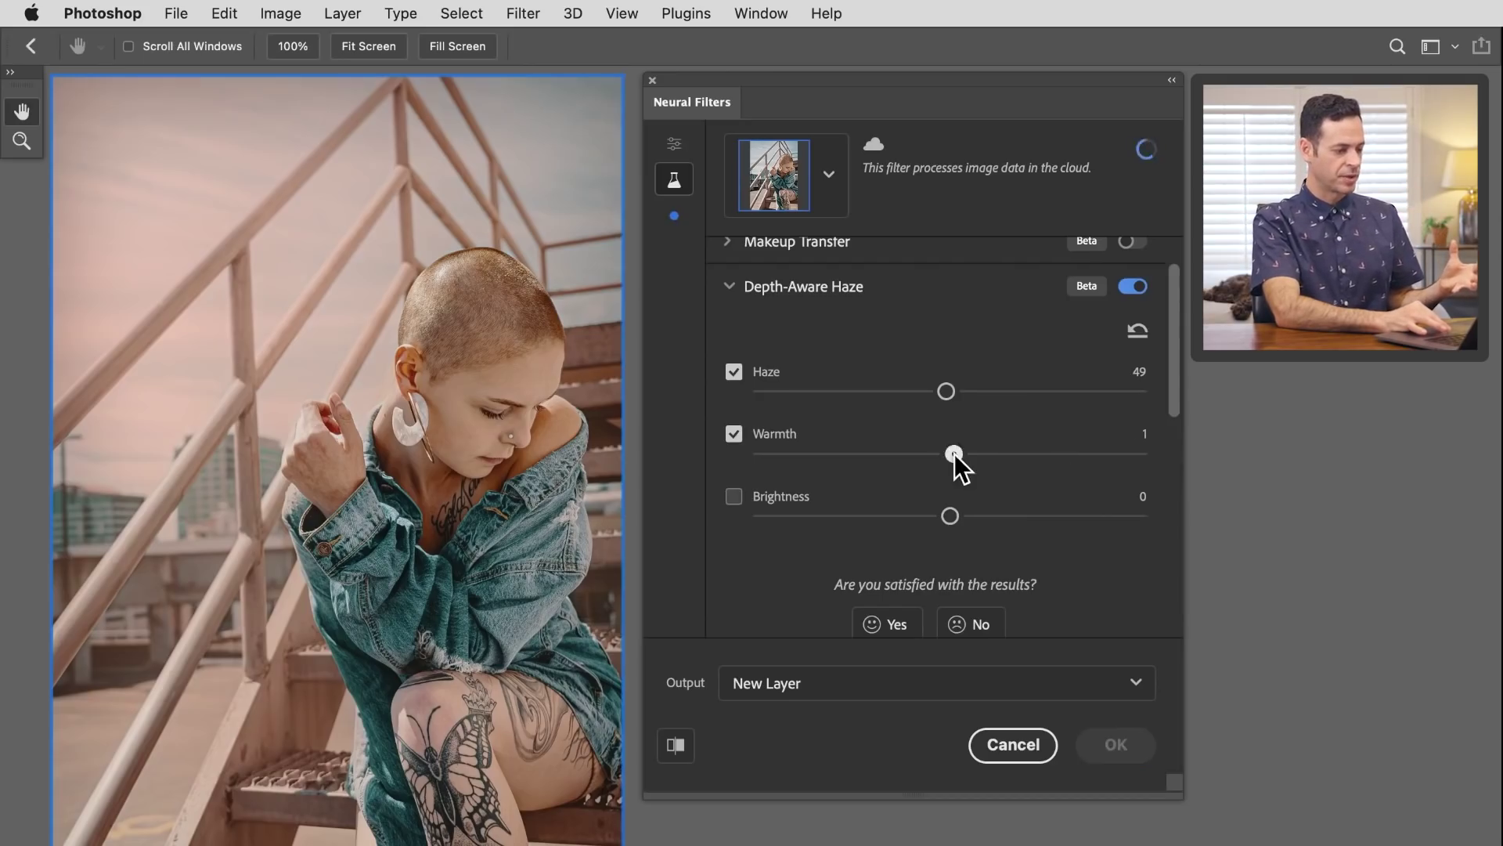
Step: Enable Brightness and try values from -17 down to -35, then 13
left_click(735, 496)
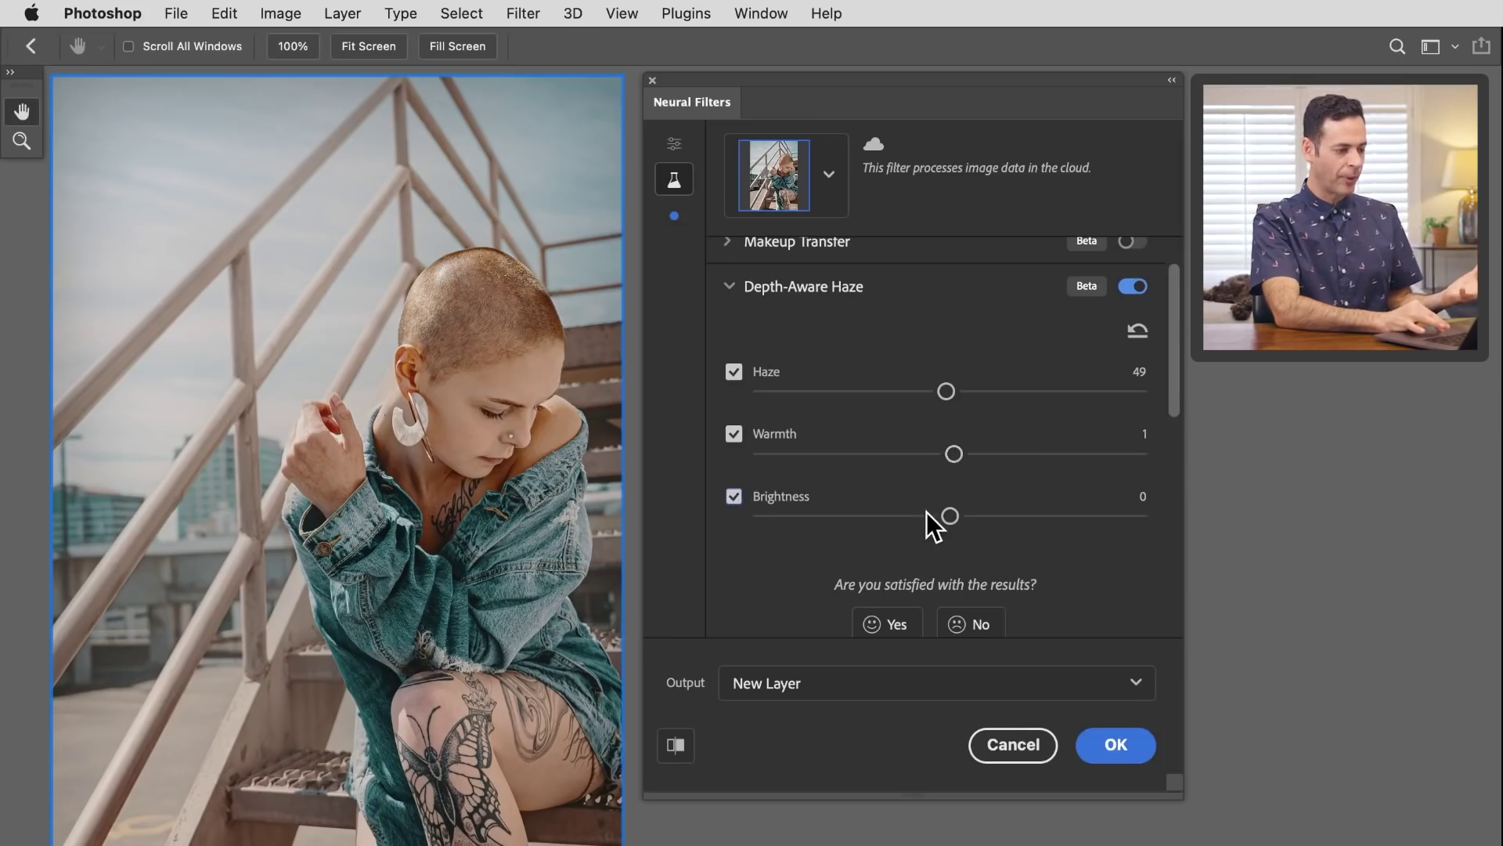
left_click(882, 515)
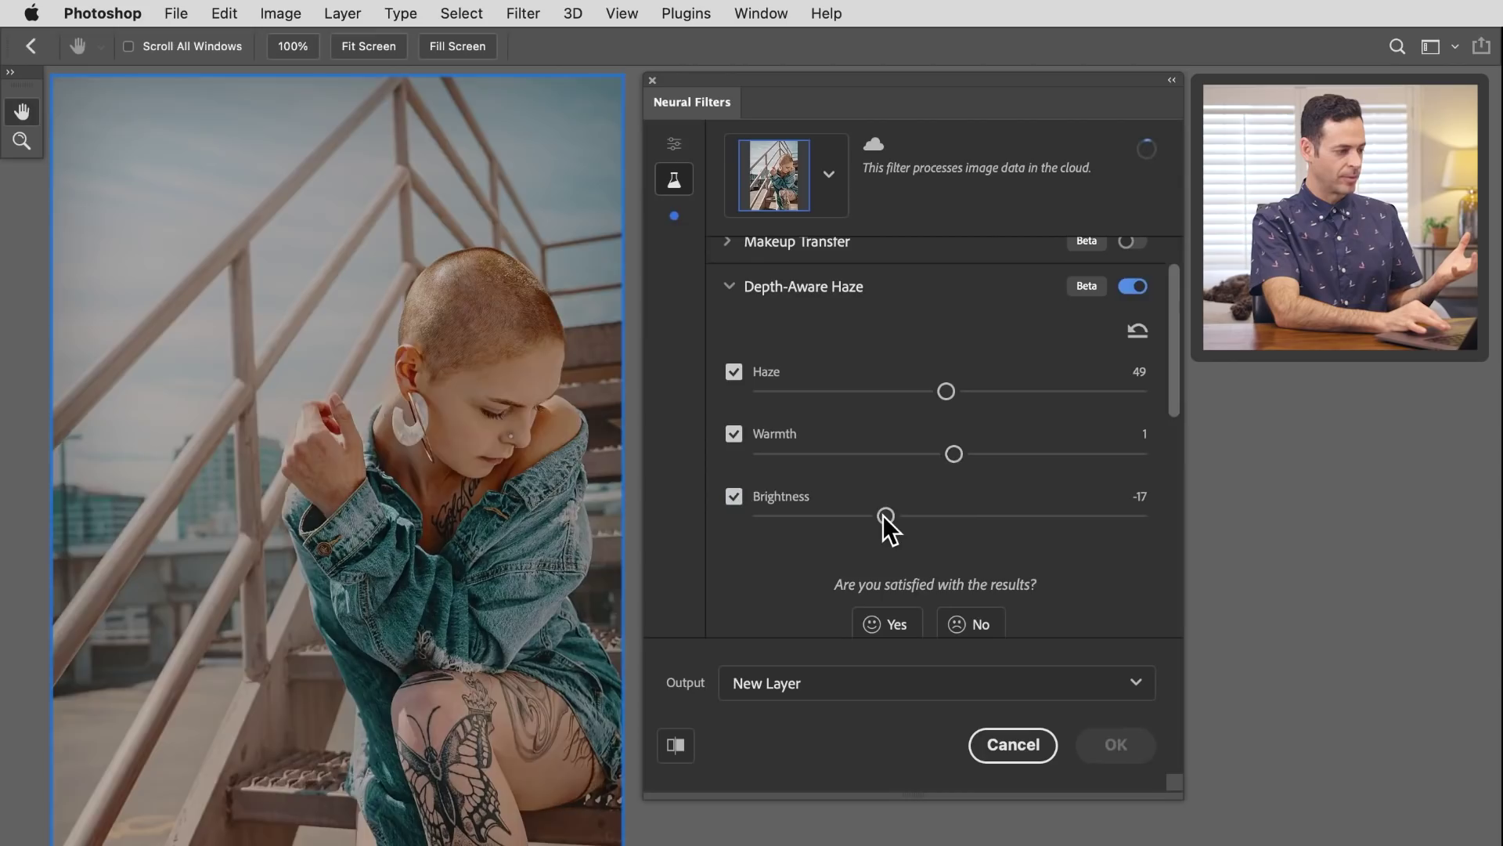
left_click_drag(882, 515, 842, 515)
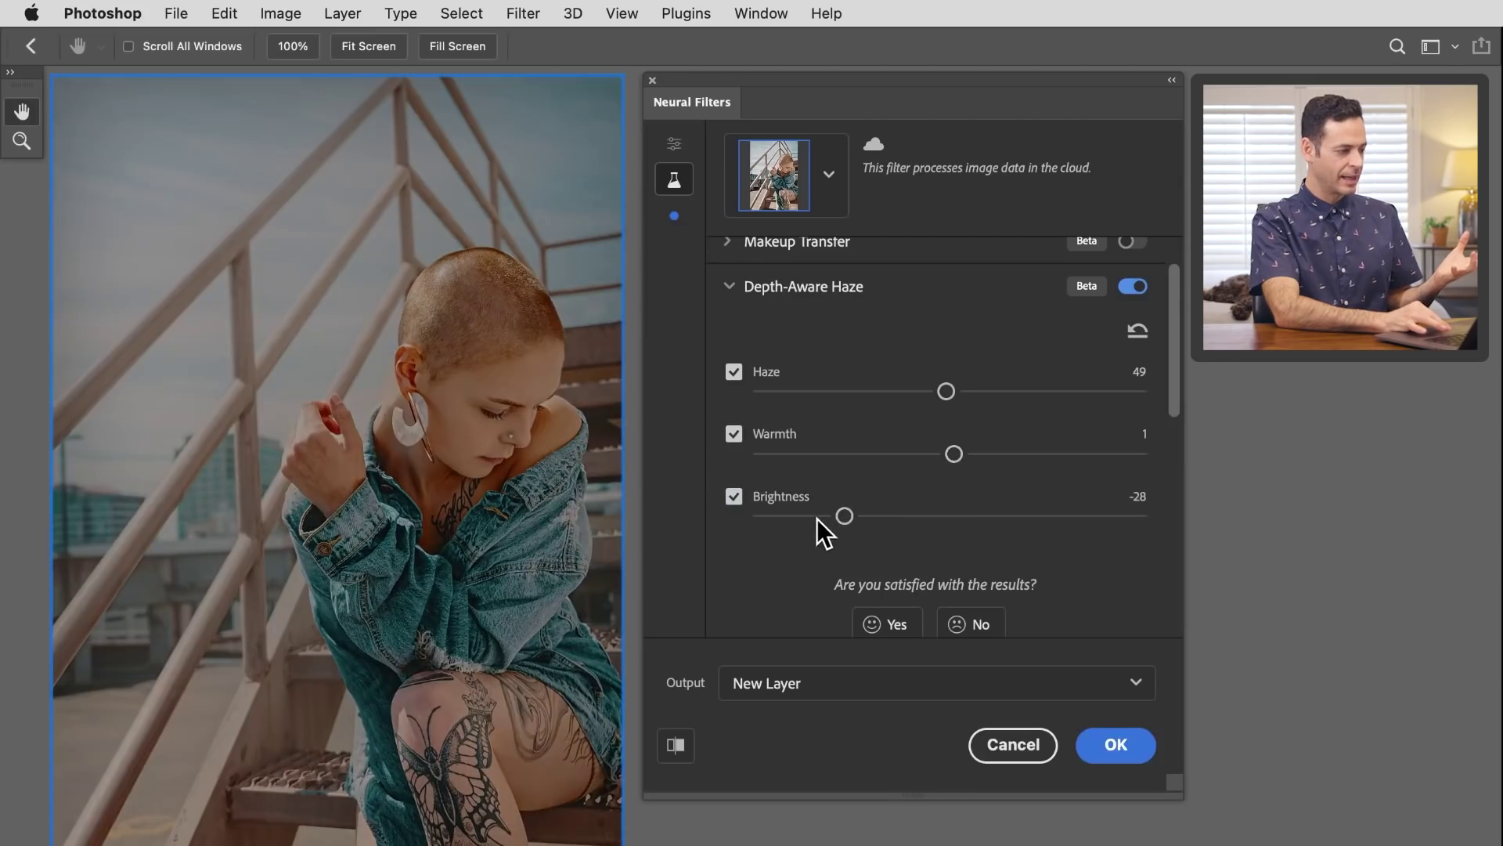
left_click(811, 518)
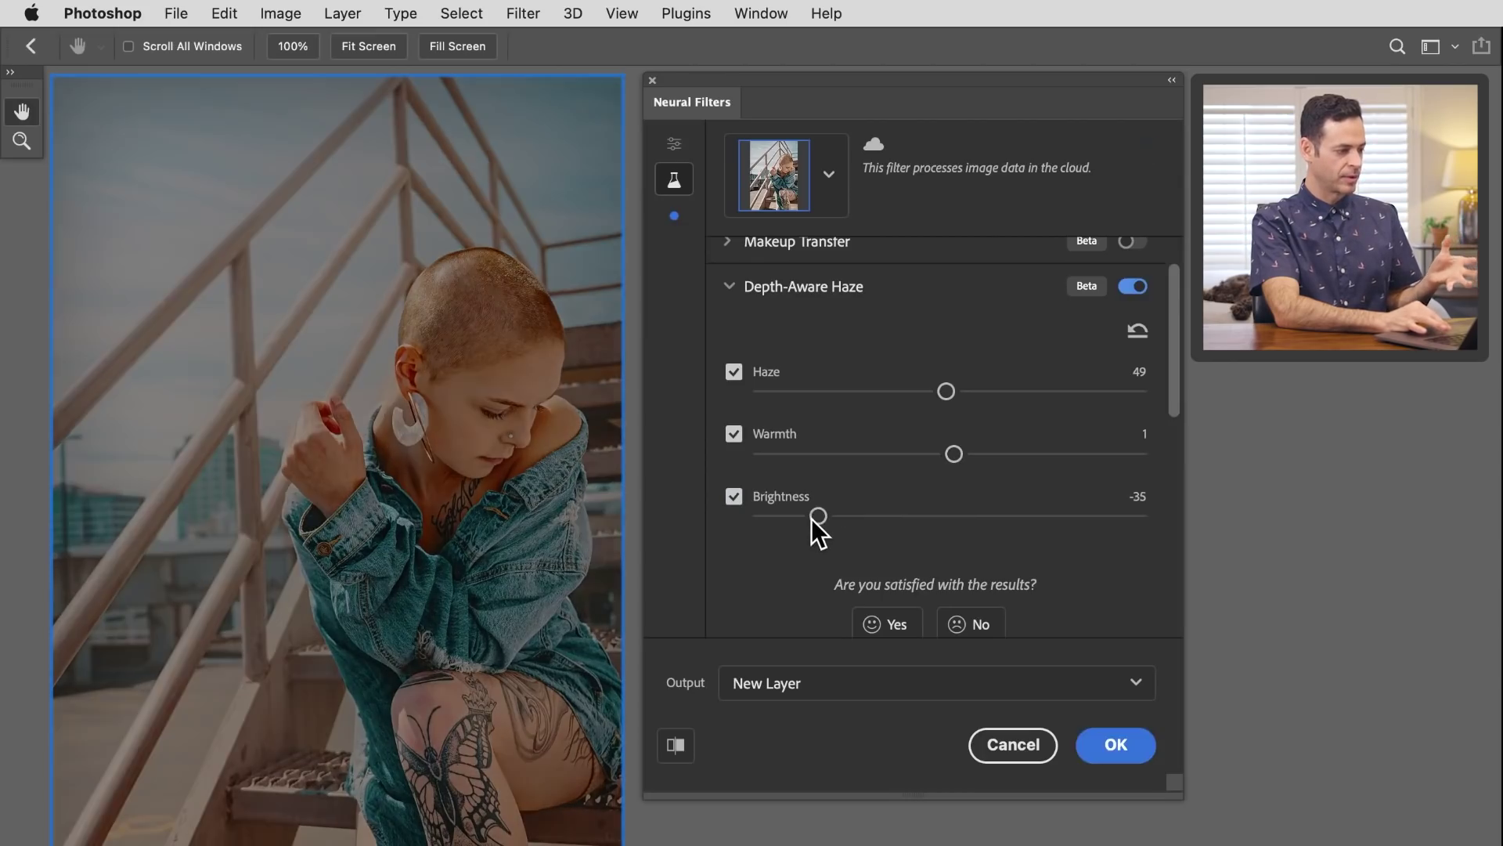
left_click(1000, 515)
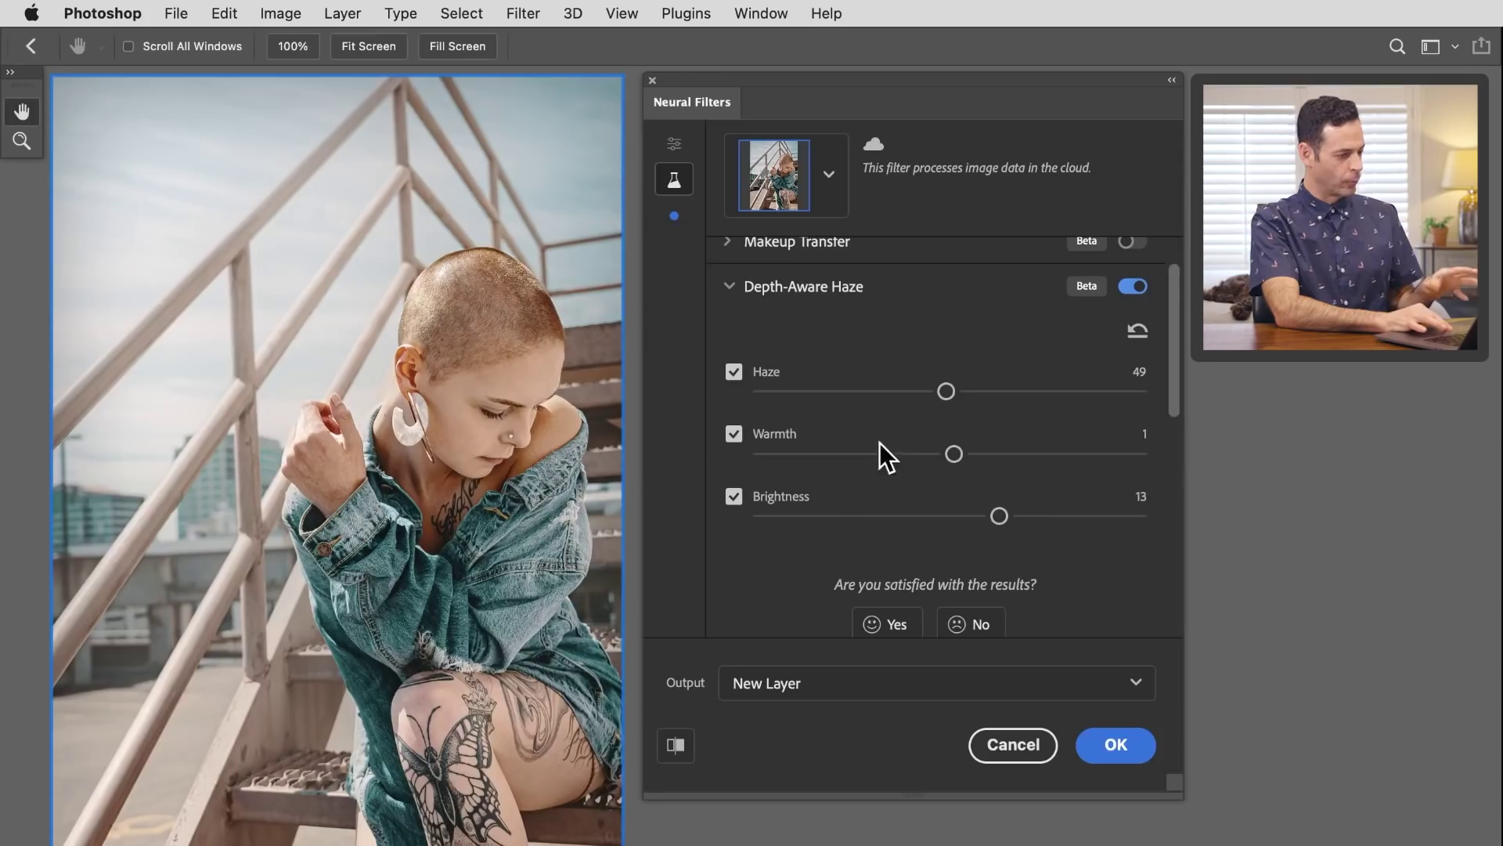
Step: Turn off Warmth and Brightness, then compare the hazed and original previews
left_click(733, 434)
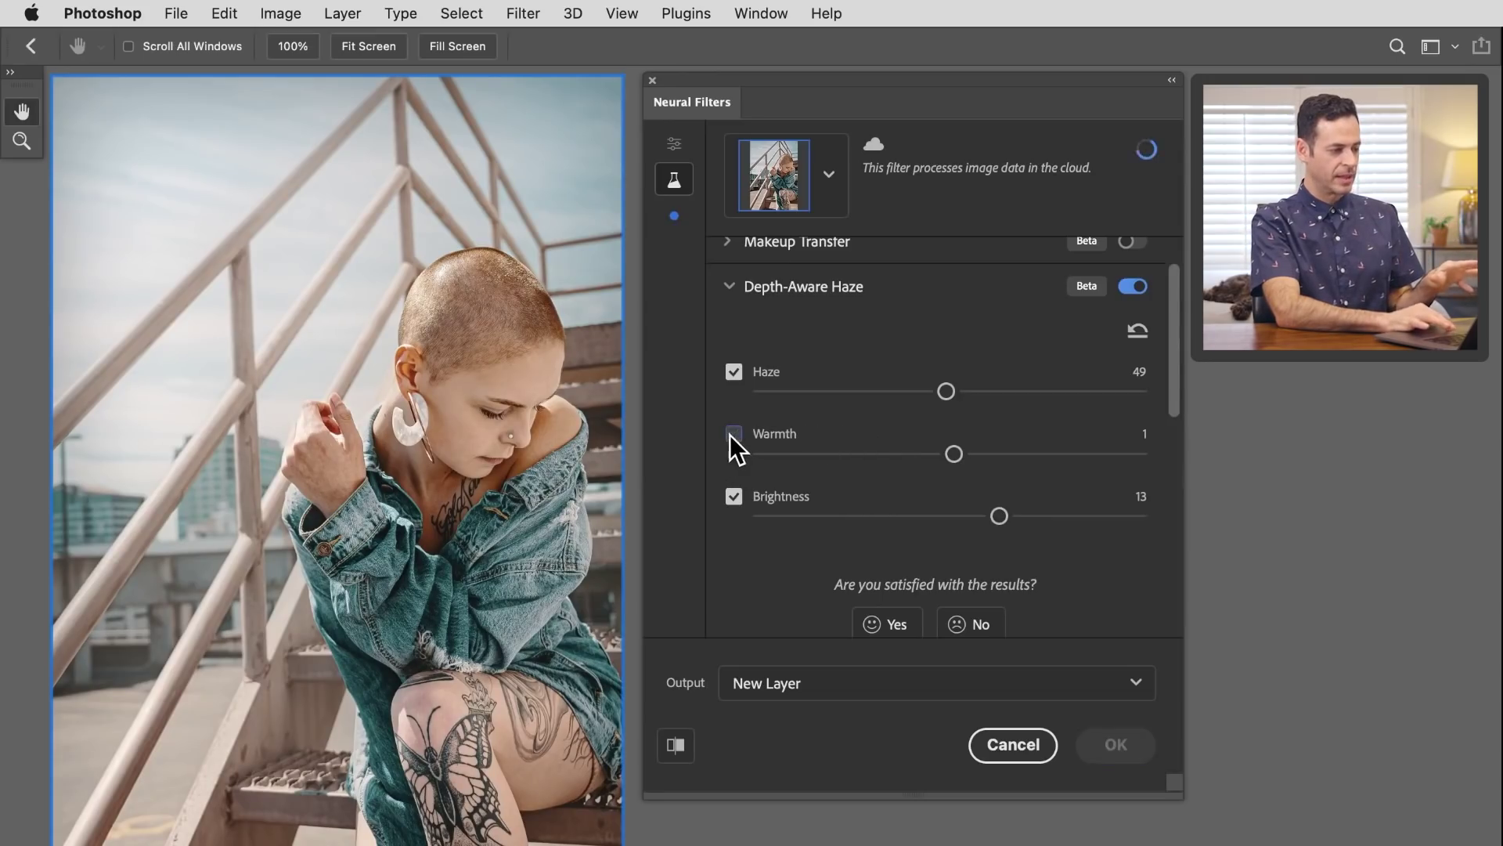
left_click(733, 496)
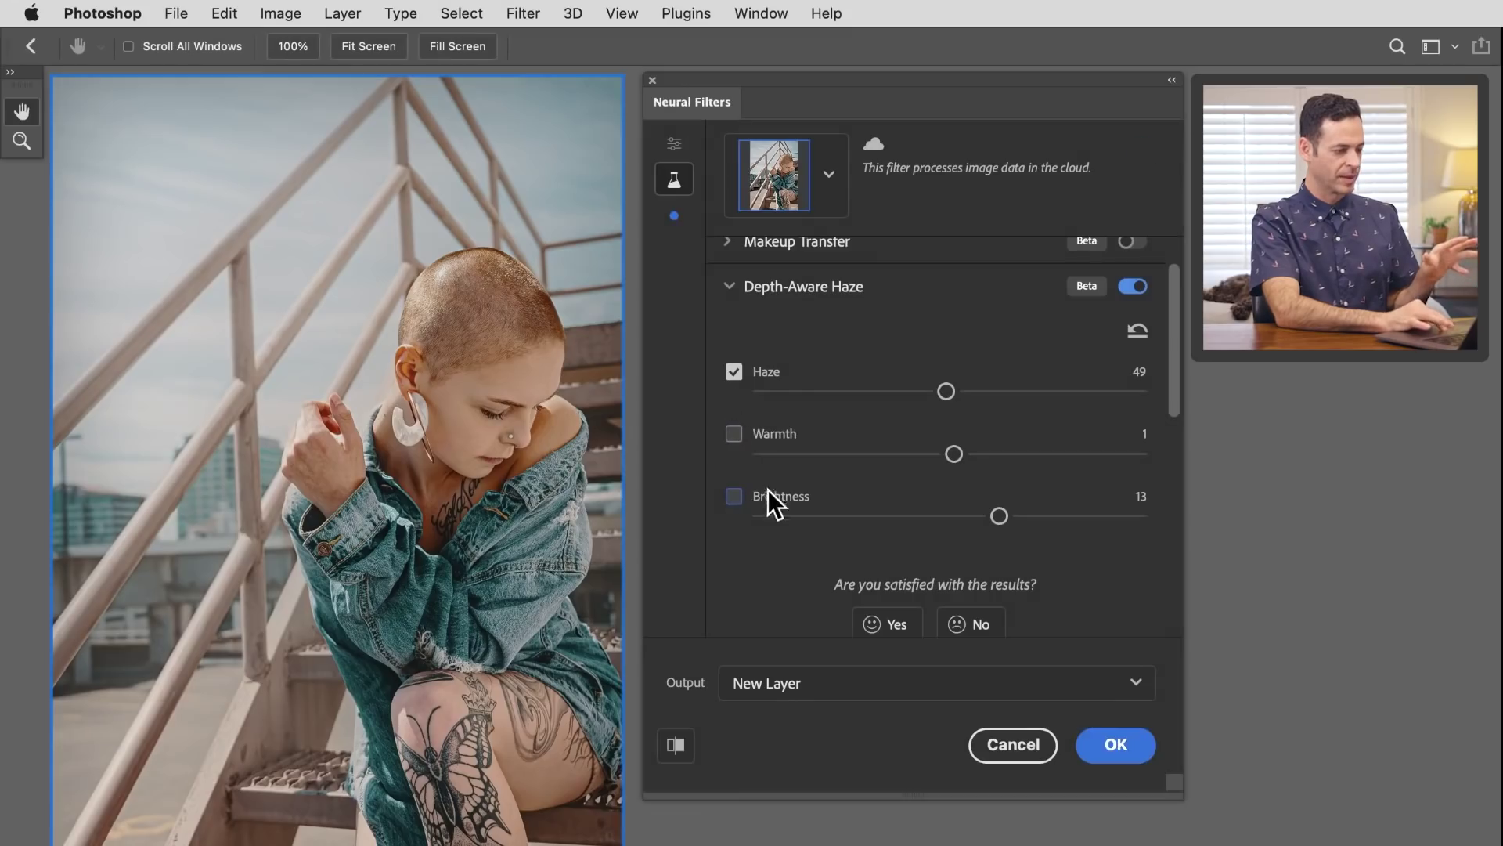
left_click(677, 746)
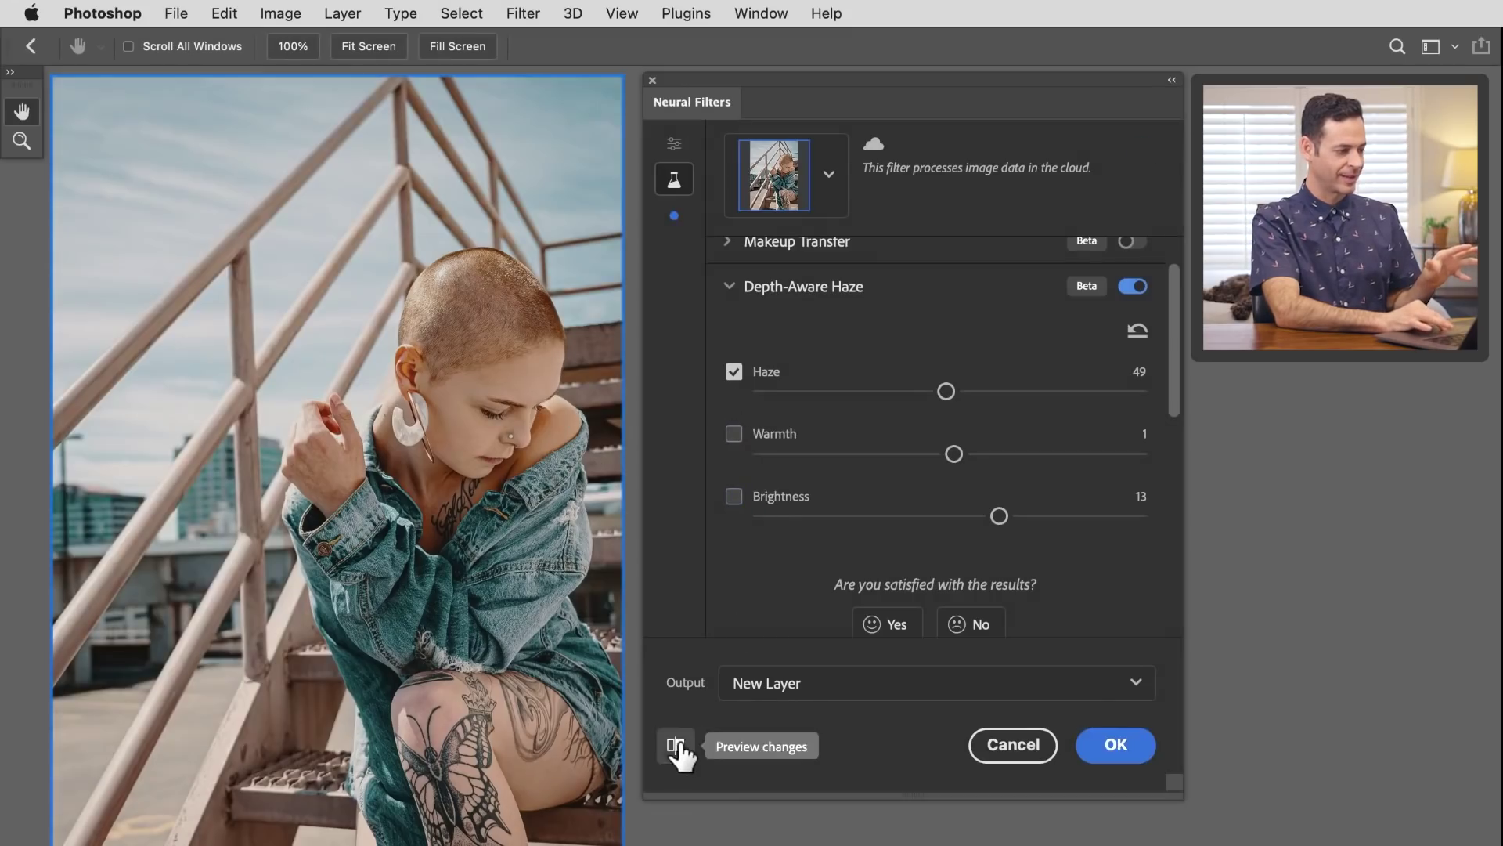
left_click(676, 745)
left_click(677, 745)
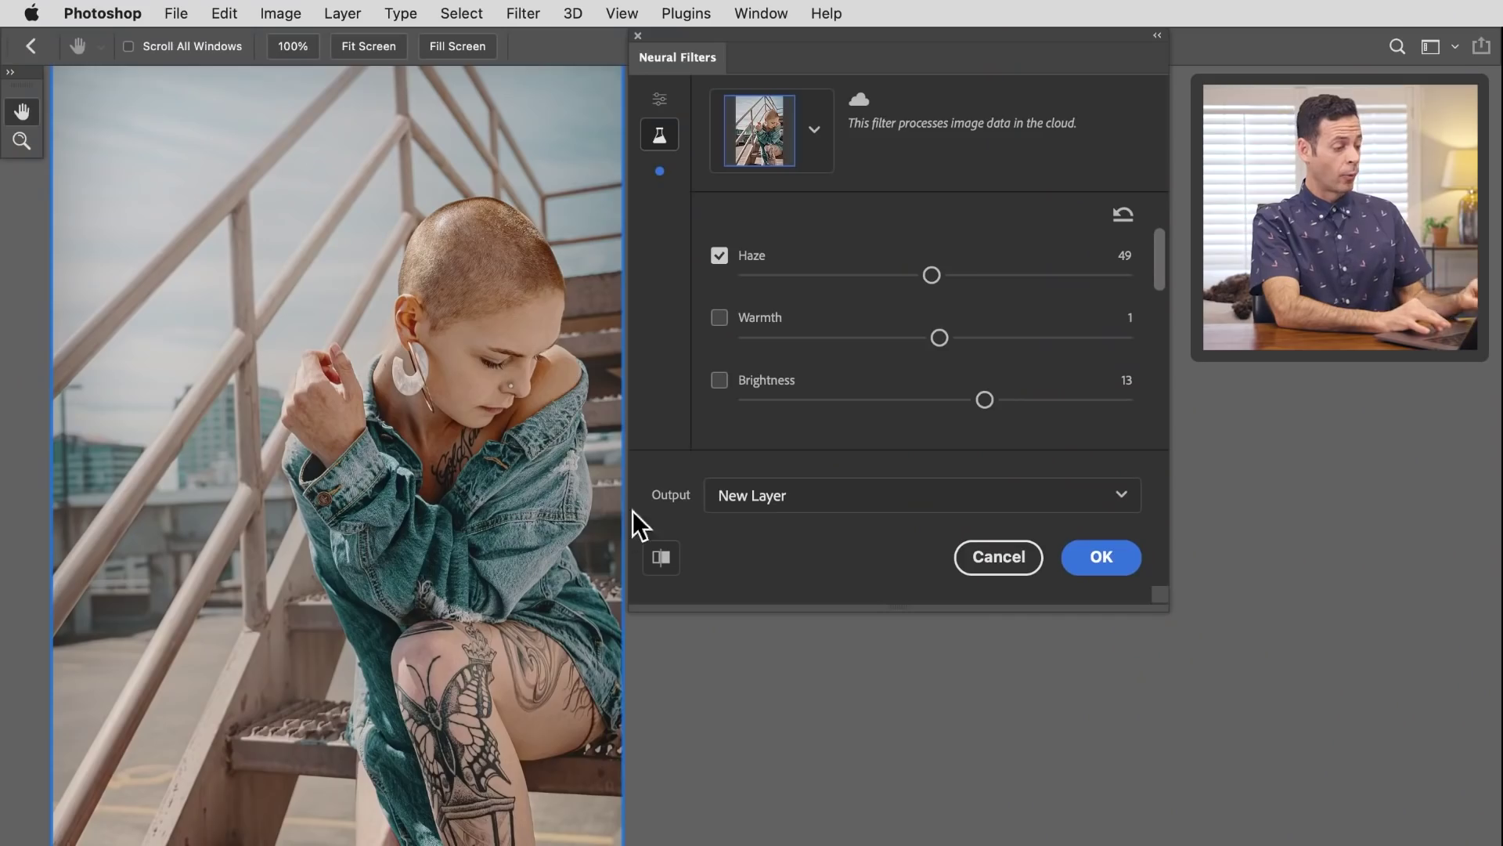
Step: Set the Neural Filters output to Smart Filter and apply the haze
left_click(775, 503)
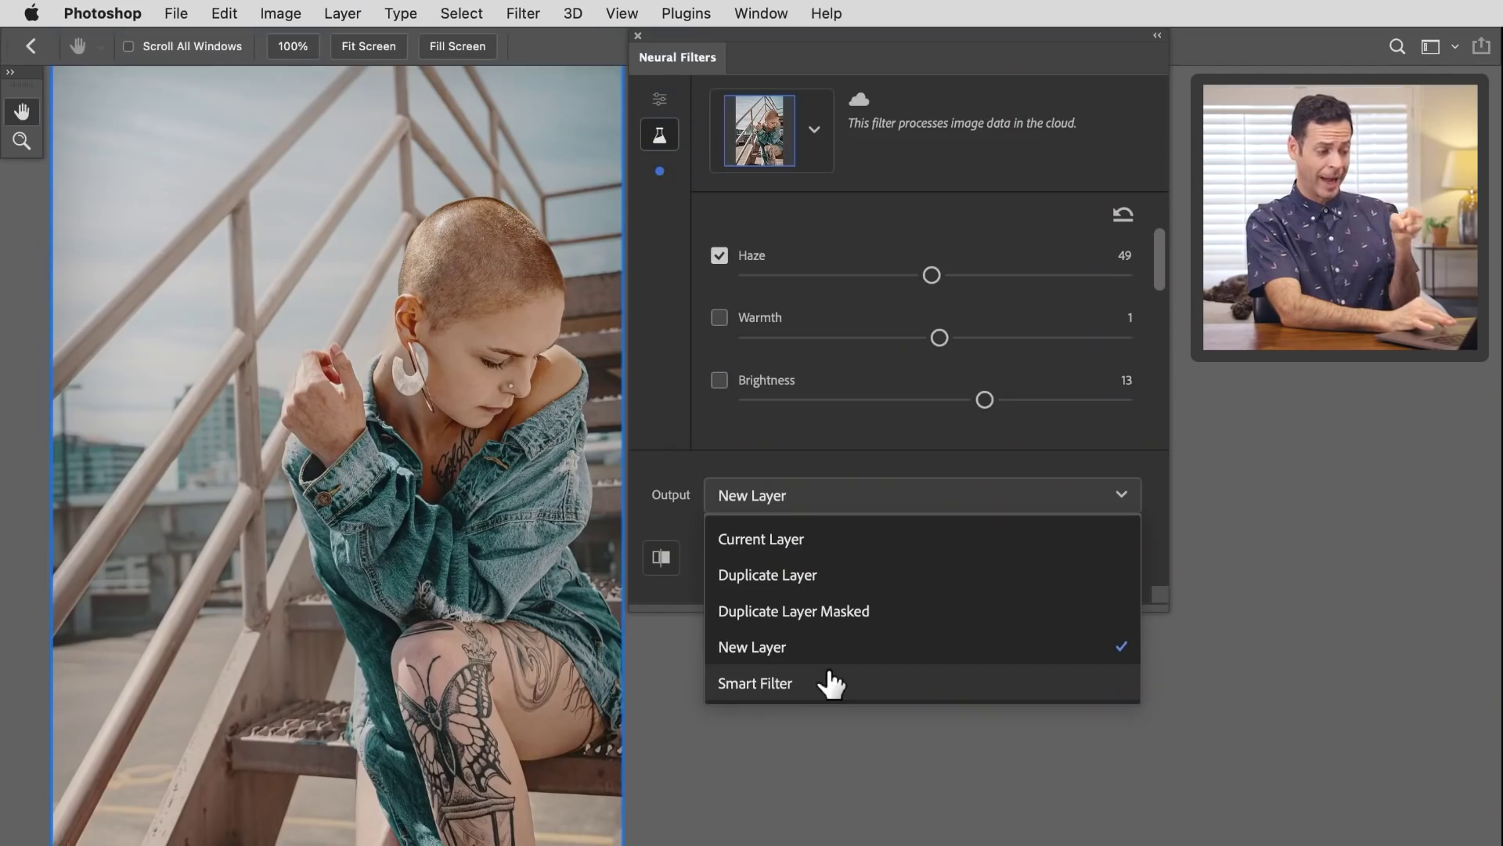
left_click(830, 683)
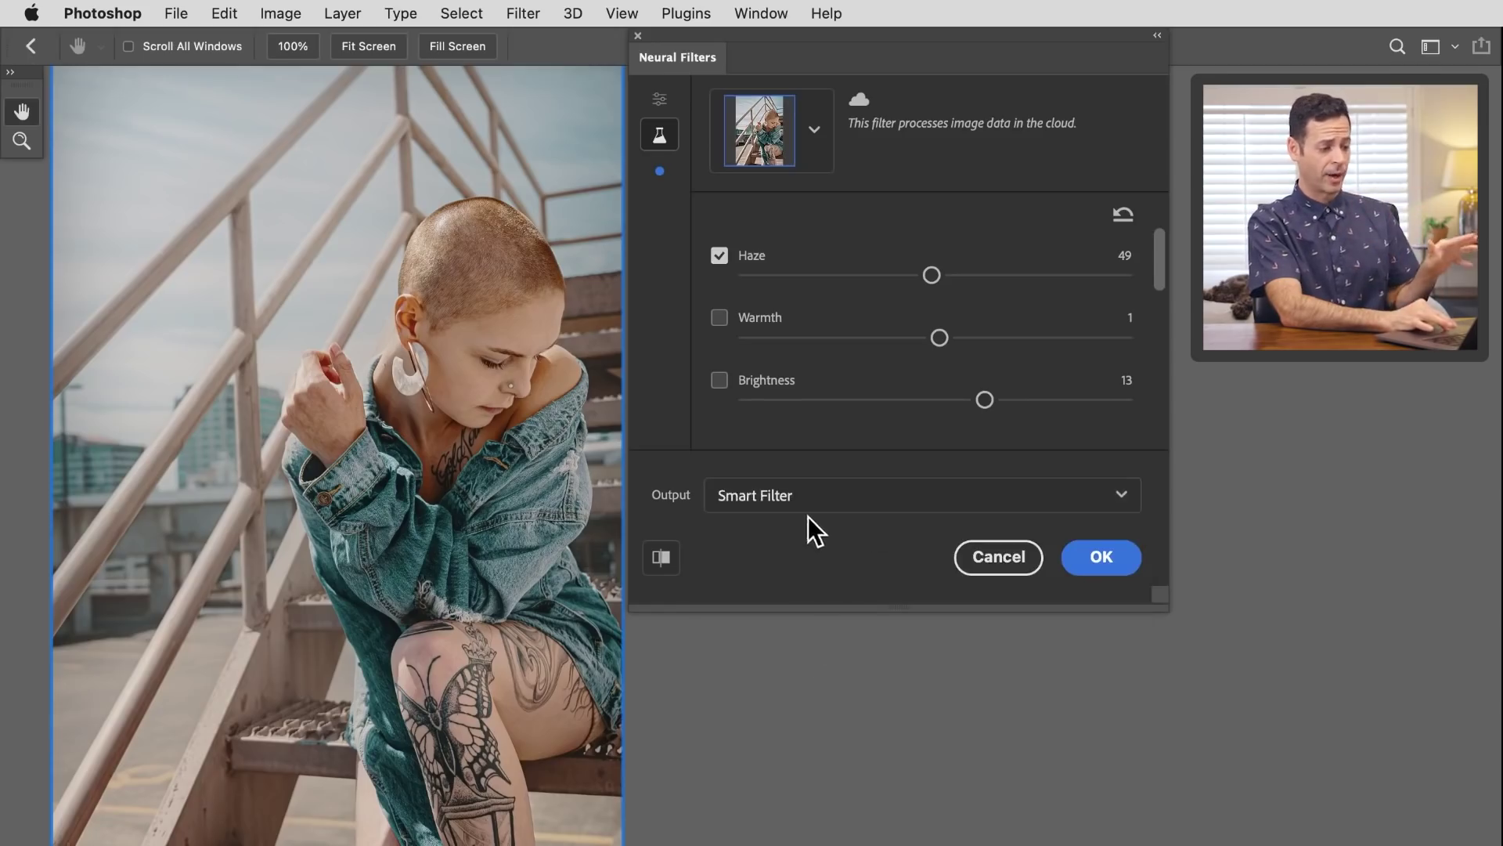
left_click(1101, 558)
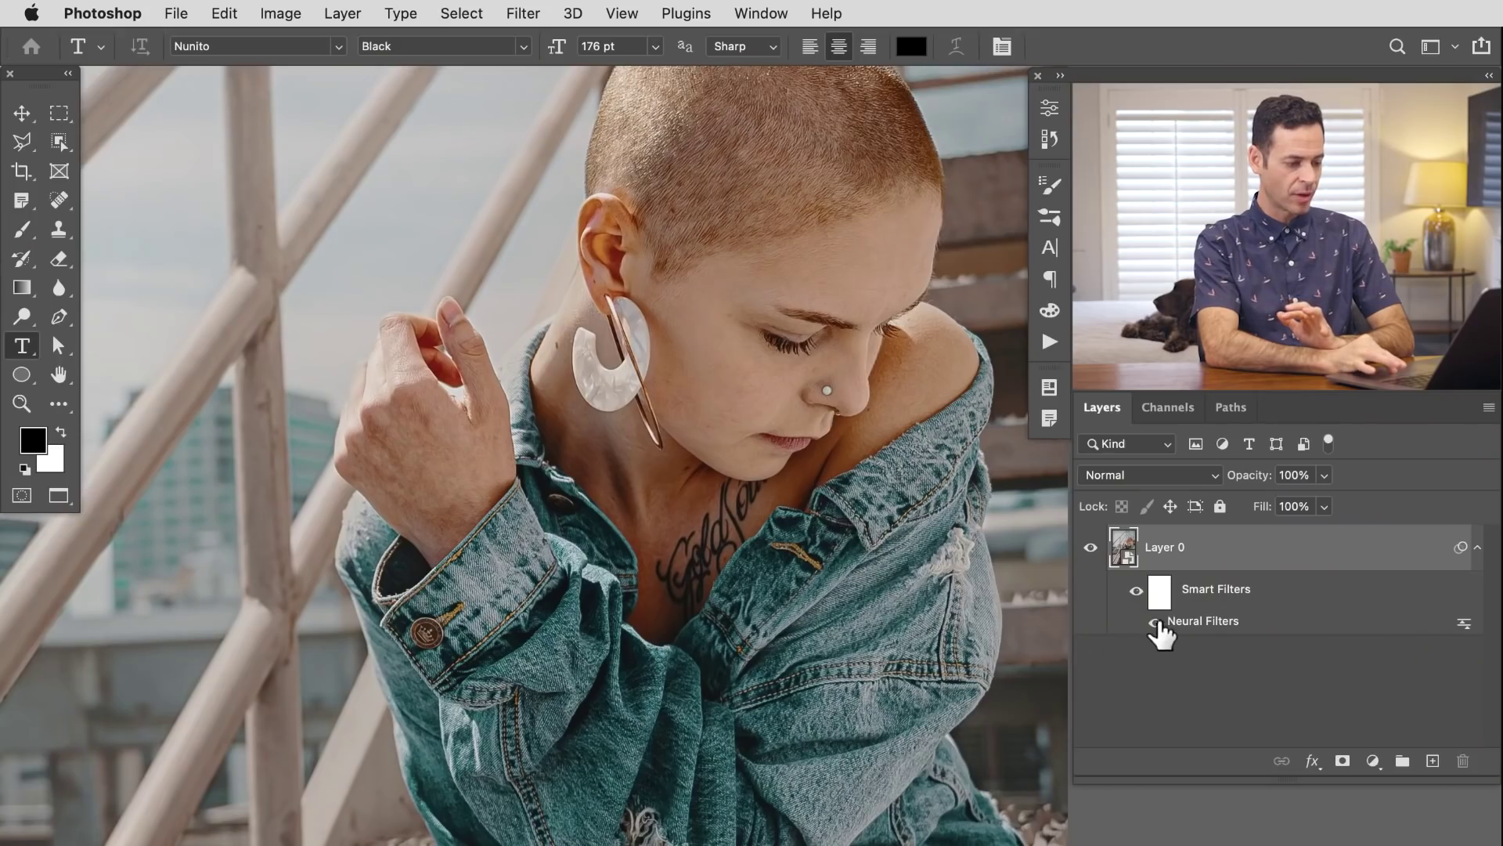
Step: Toggle the Neural Filters smart filter's visibility, then edit it to raise Haze to 63
left_click(1155, 623)
left_click(1155, 622)
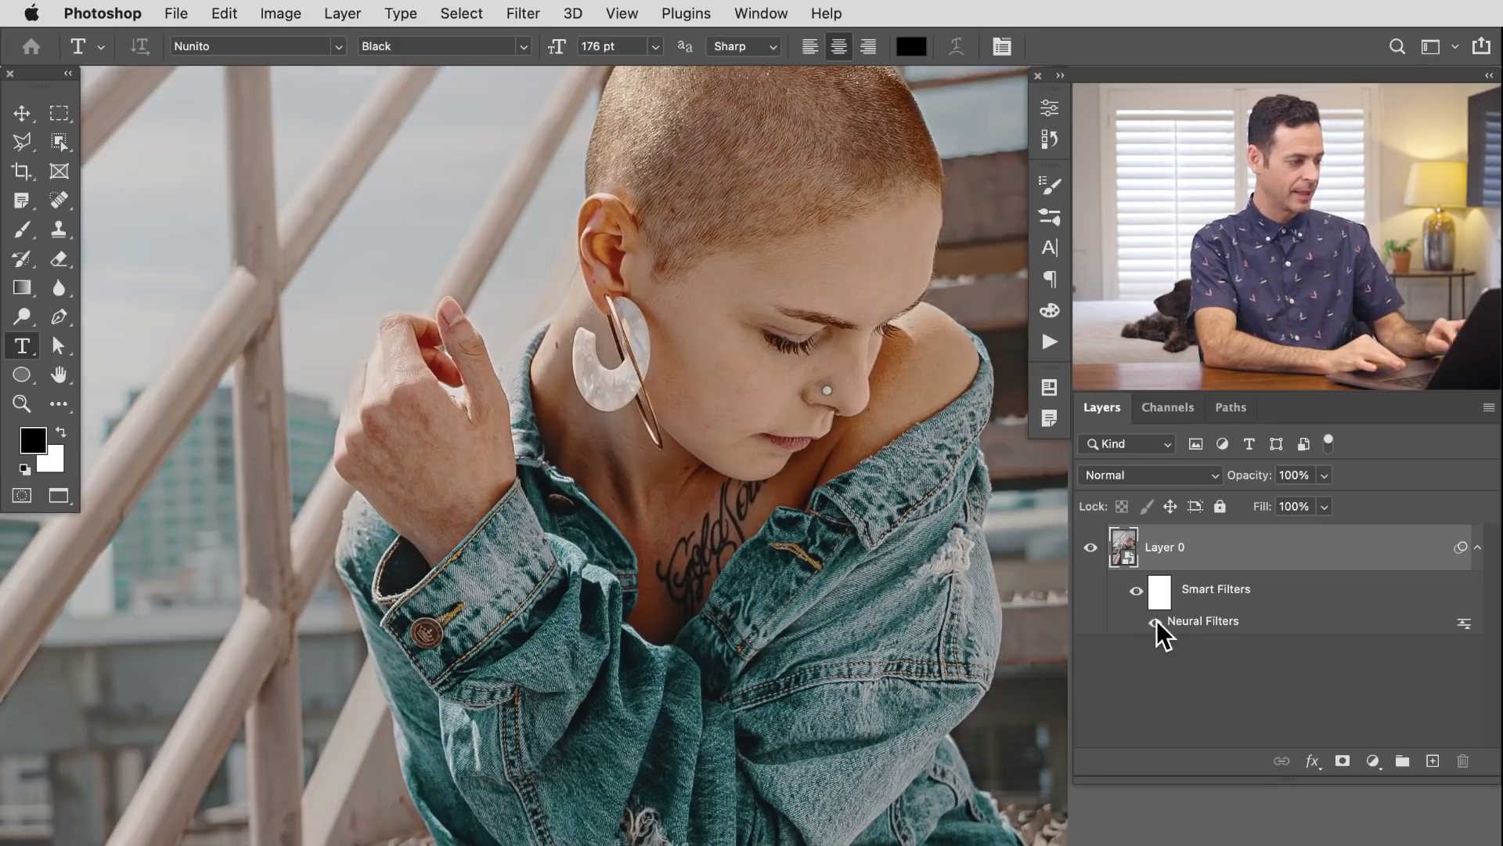
double_click(1204, 623)
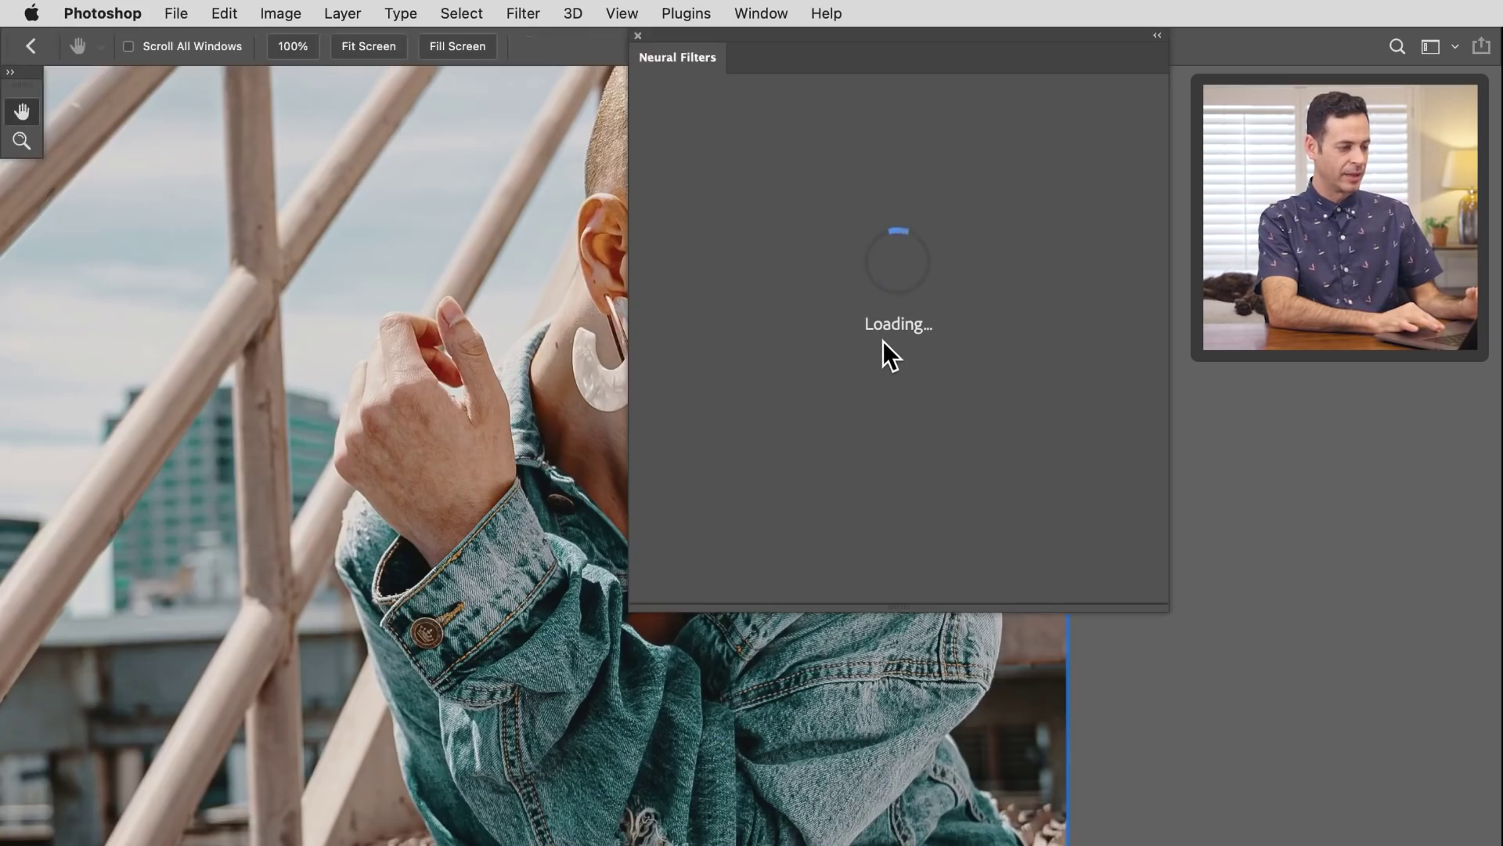
left_click(988, 321)
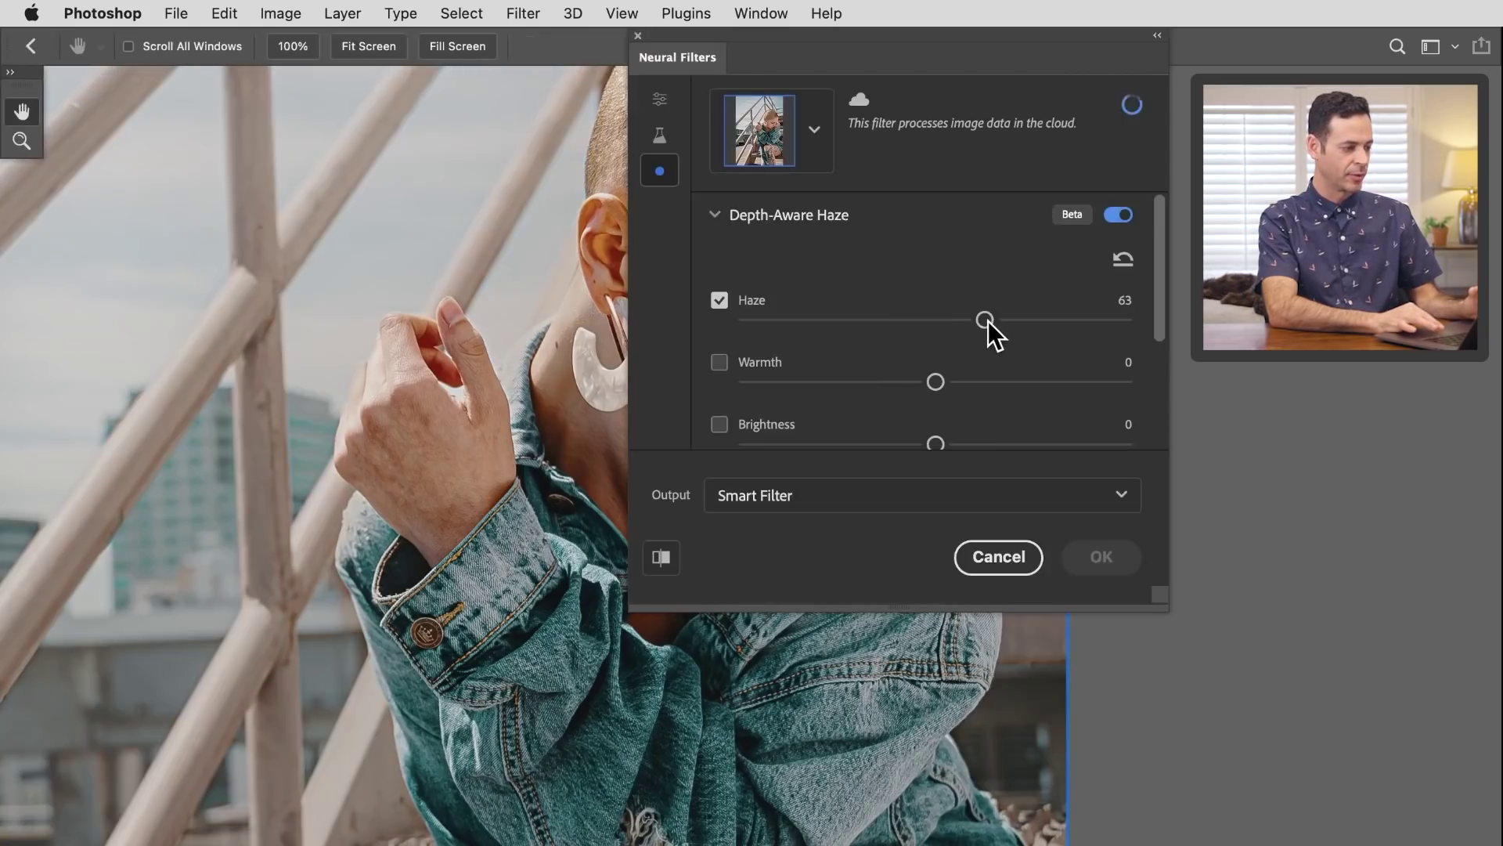
left_click(1088, 566)
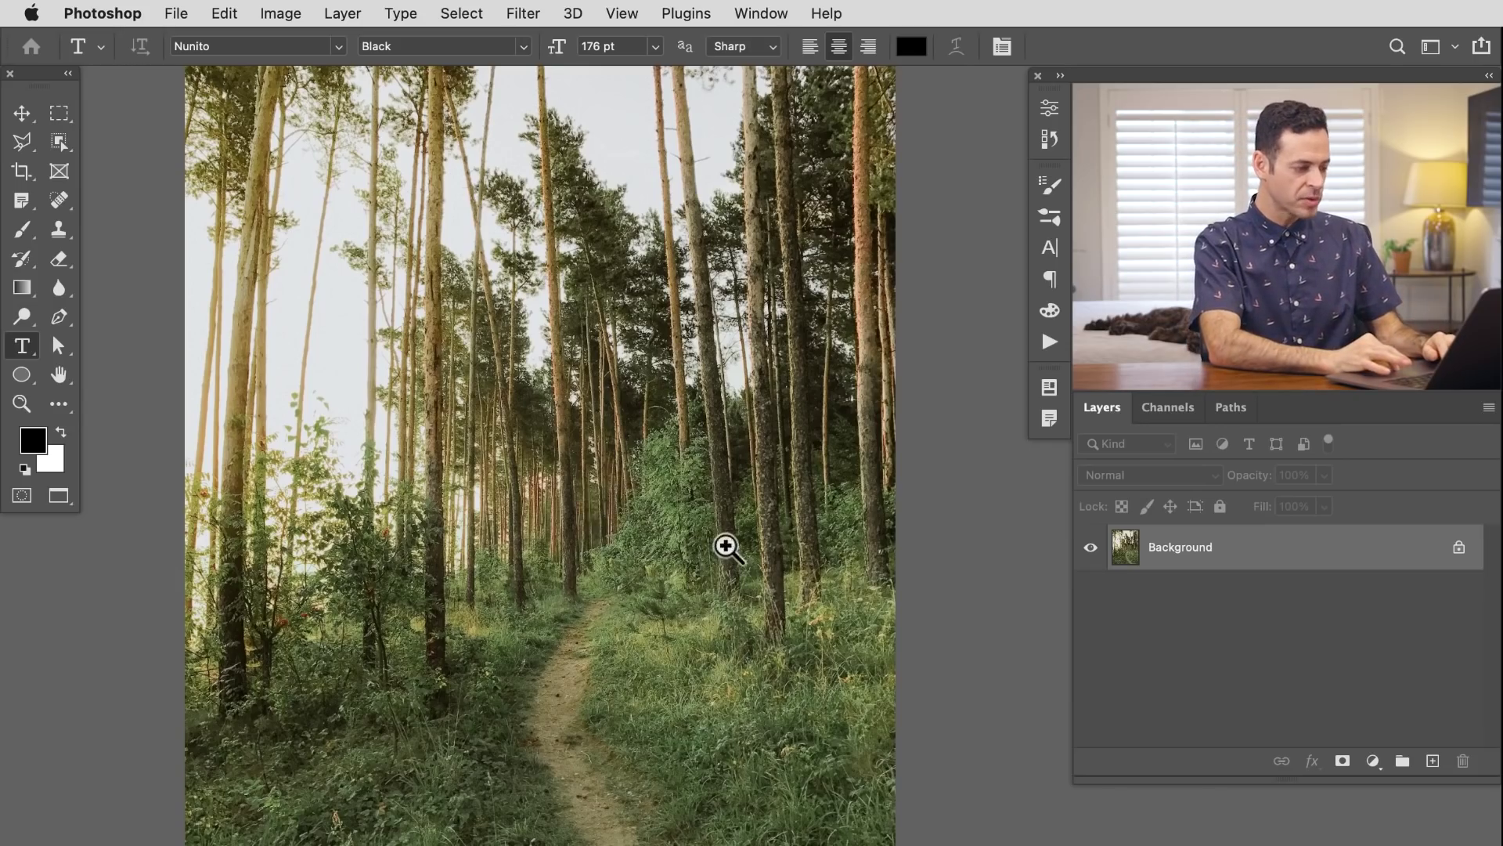
Step: Zoom and pan around the forest path photo, then open the Filter menu
left_click_drag(725, 543, 755, 533)
left_click_drag(674, 510, 628, 519)
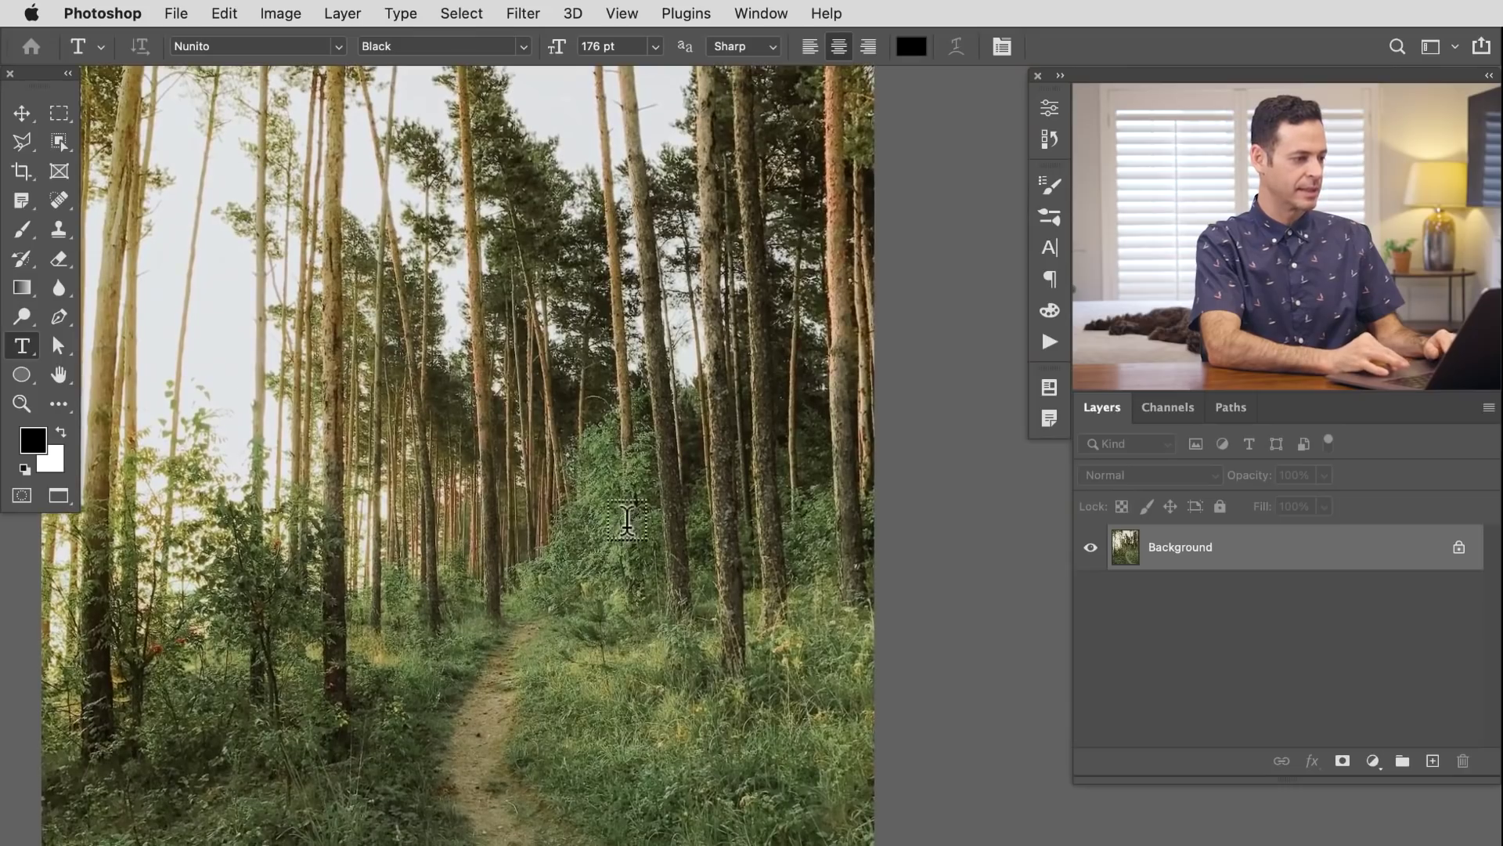
left_click(523, 14)
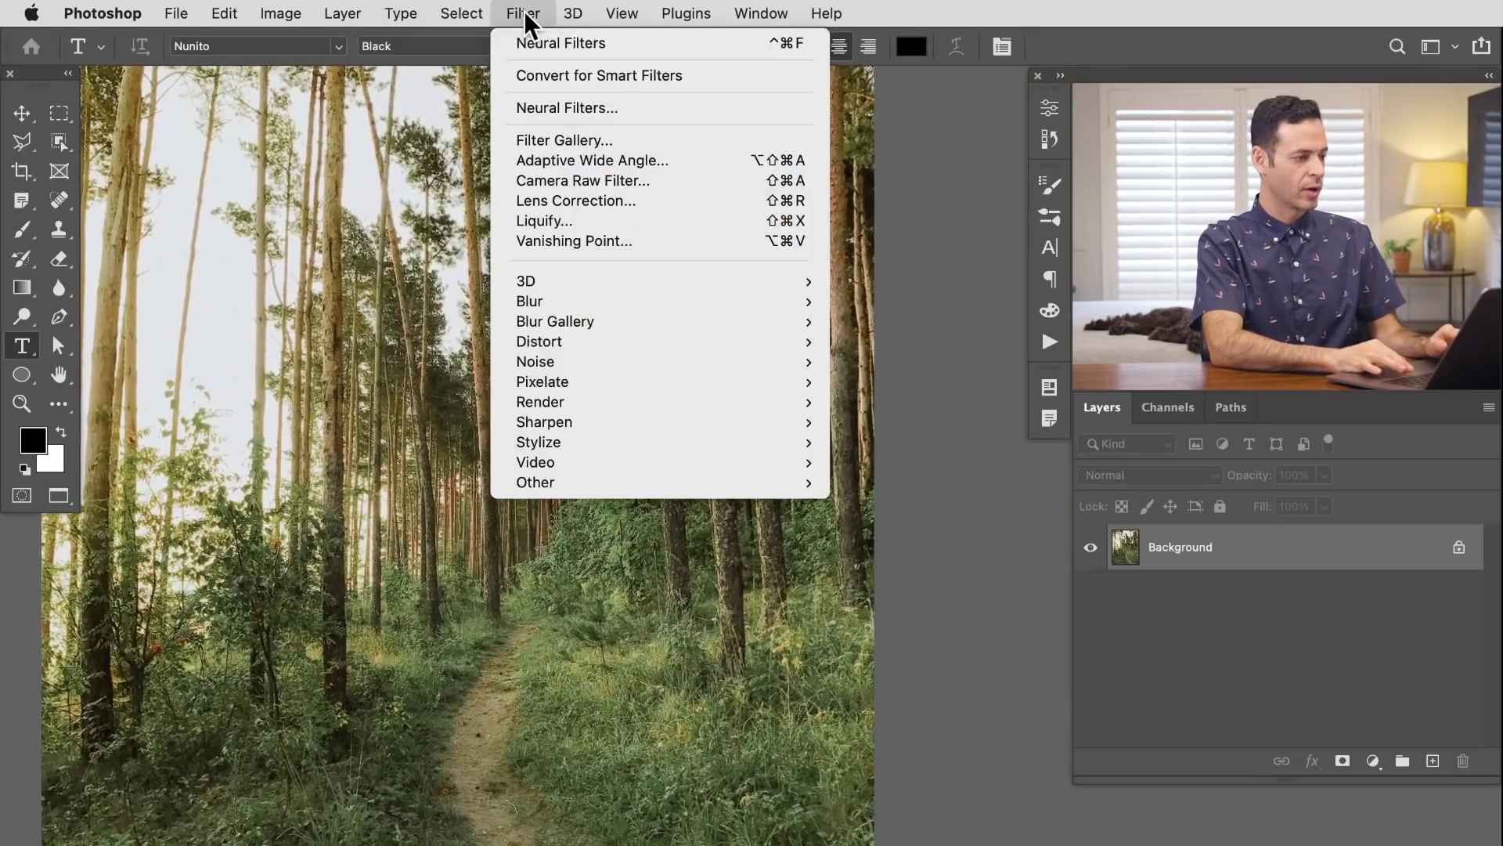
Step: In Neural Filters' beta list, enlarge the panel and switch on Depth-Aware Haze for the forest photo
left_click(554, 108)
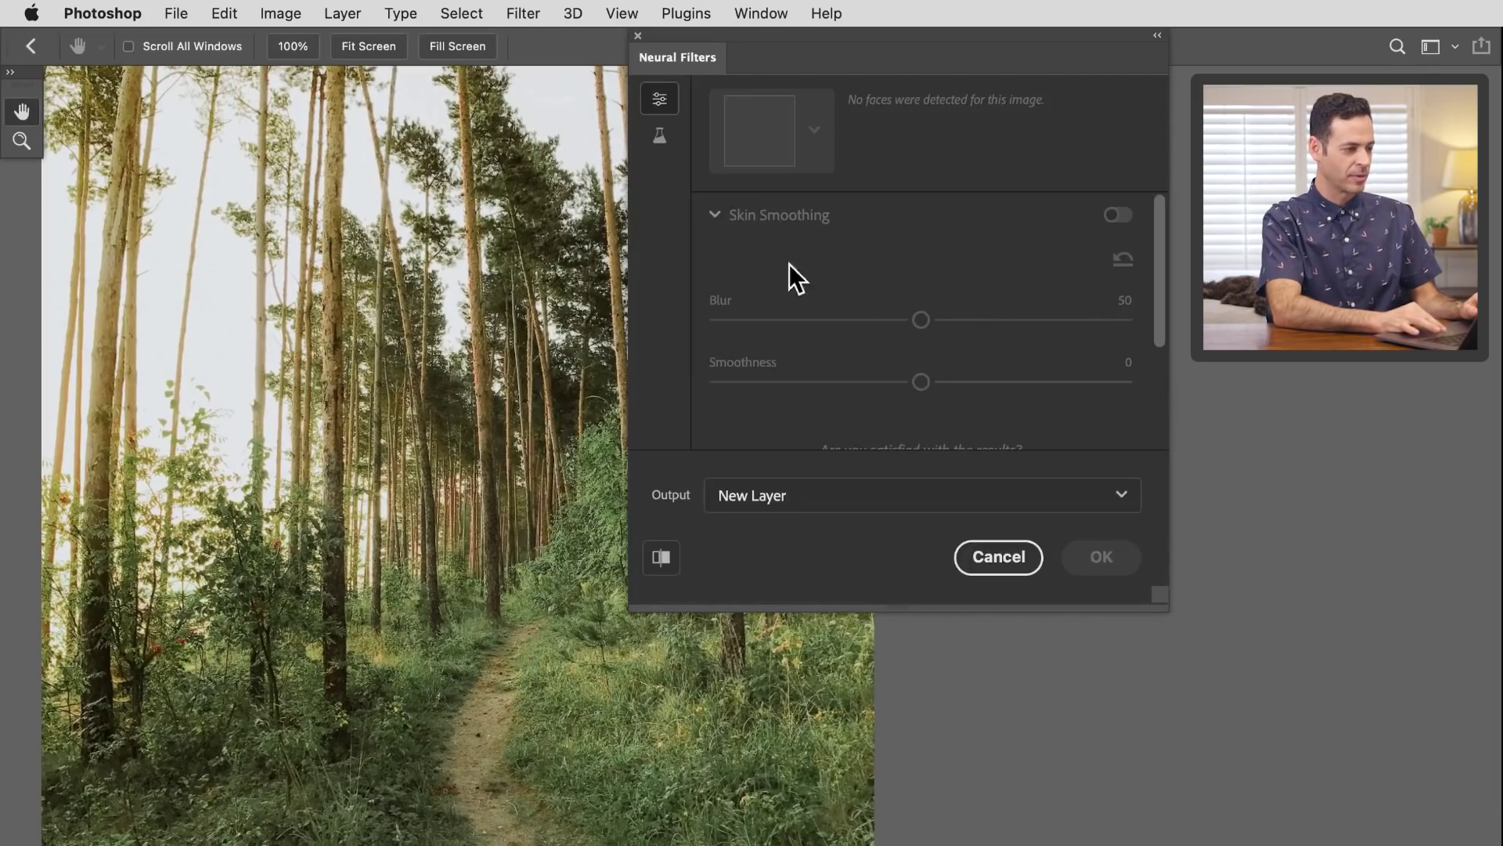
left_click(671, 143)
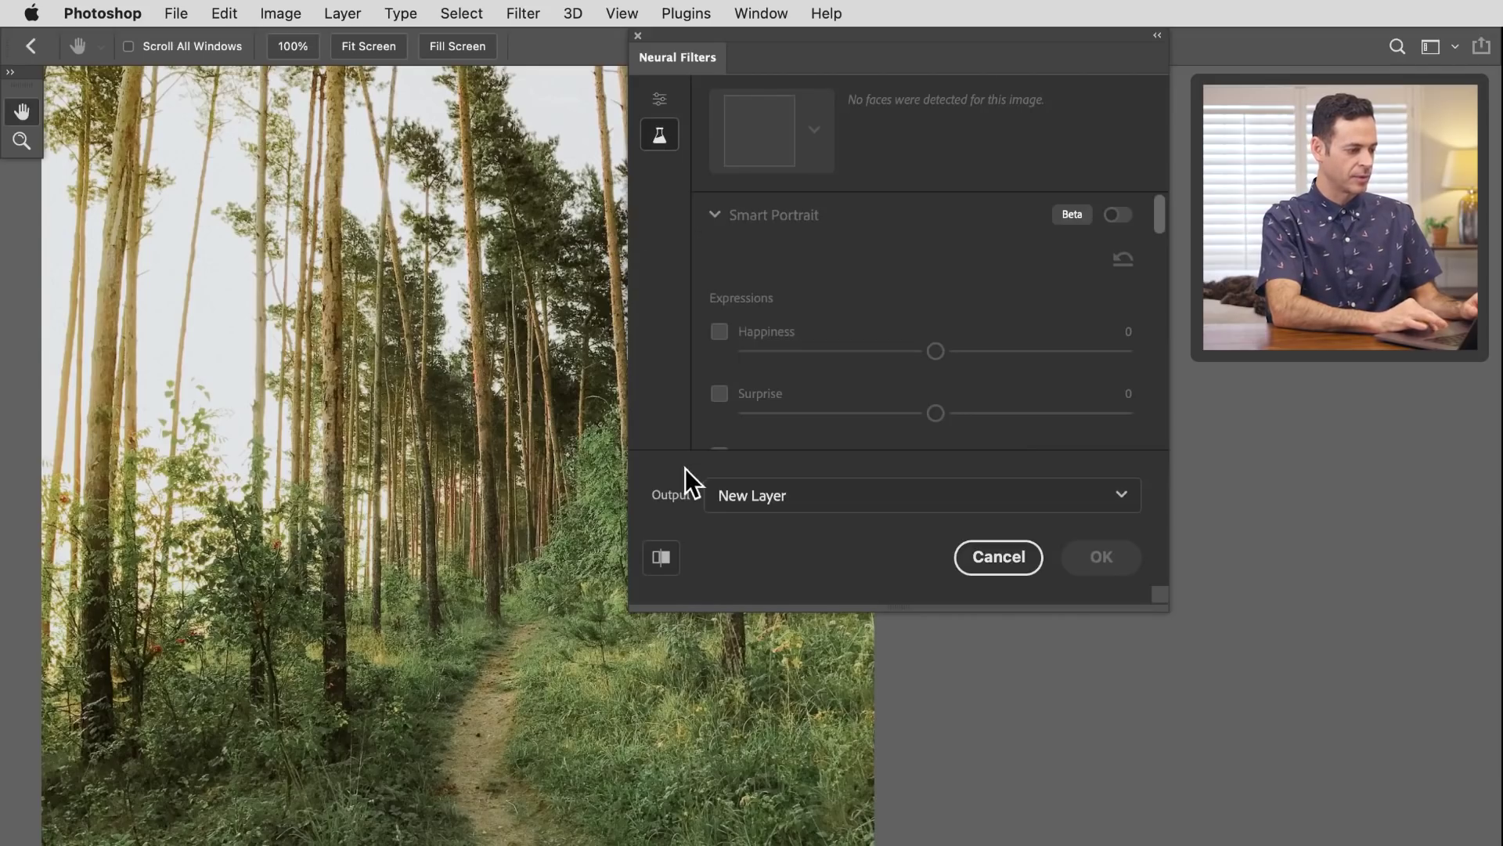
left_click_drag(627, 607, 517, 689)
left_click(727, 199)
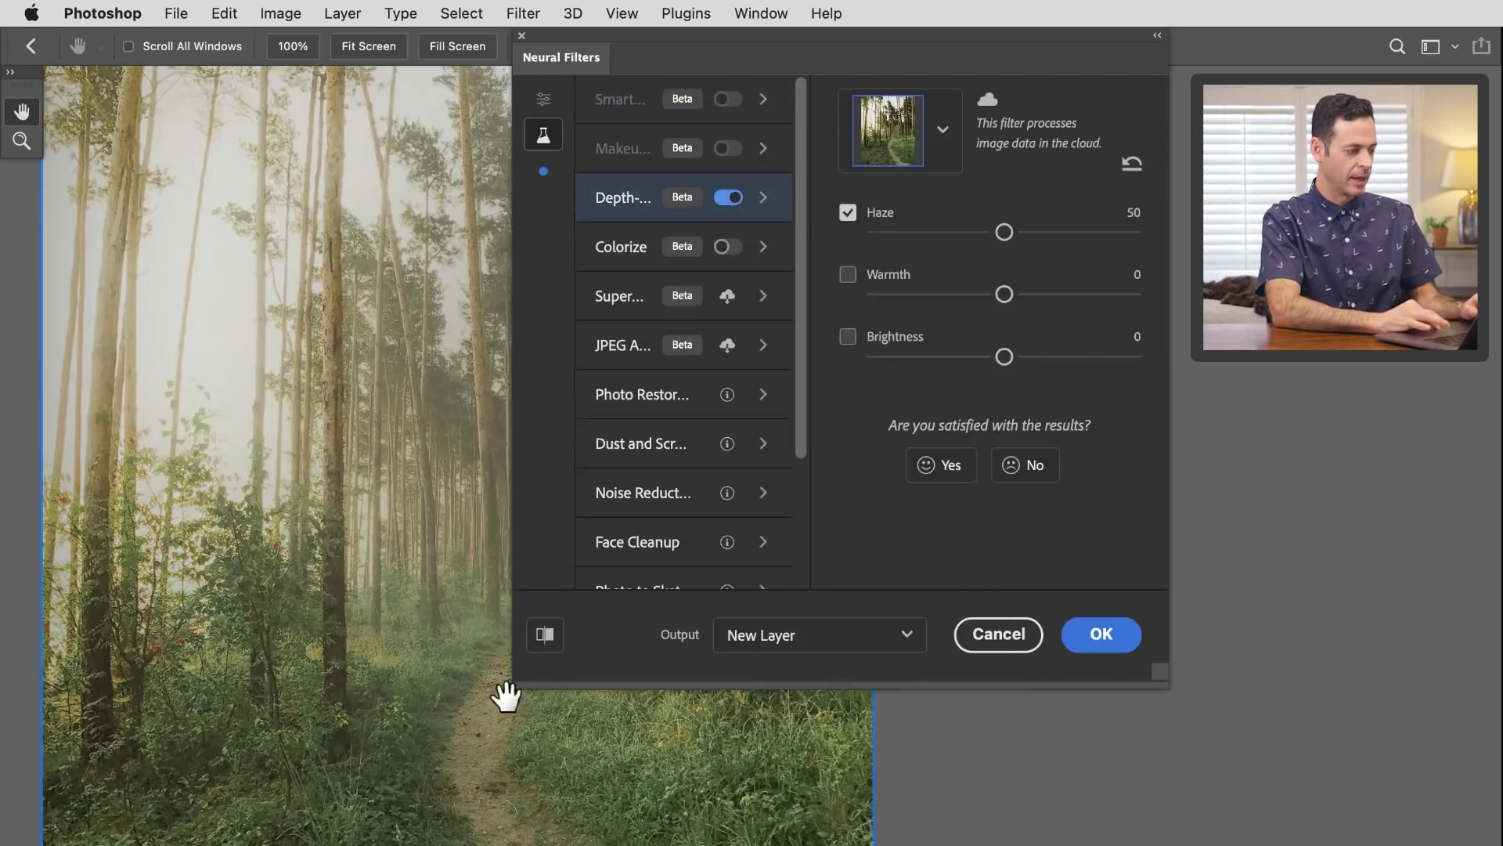
Step: Resize the Neural Filters panel into accordion view and toggle the Haze 50 preview
left_click_drag(515, 688, 686, 745)
left_click_drag(603, 613, 436, 613)
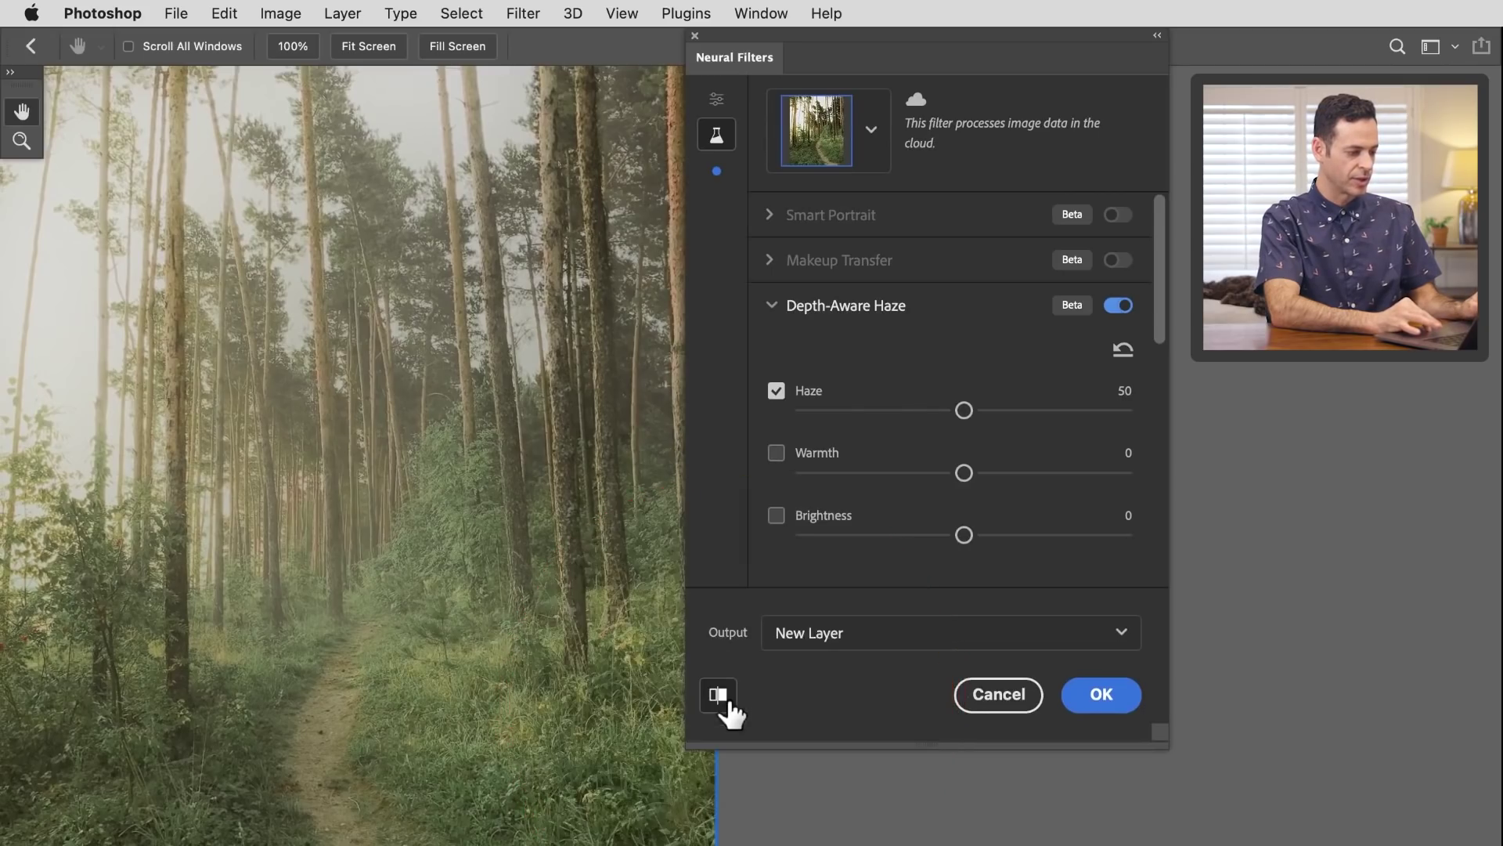
left_click(723, 698)
left_click(720, 697)
left_click(721, 696)
Step: Compare the forest with and without haze, panning toward the trees on the right
left_click(720, 697)
left_click(721, 697)
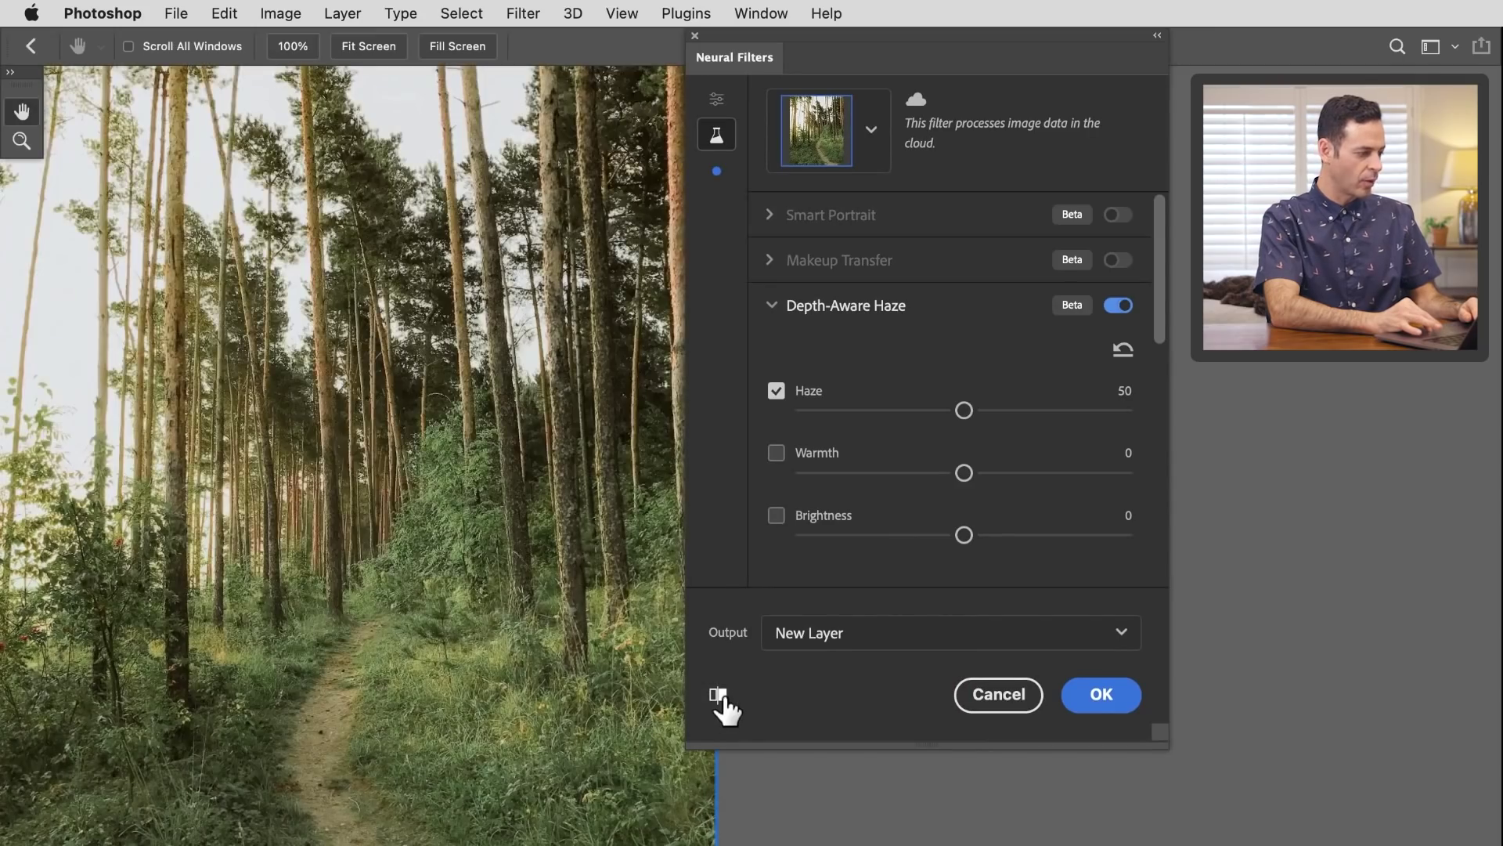
left_click(718, 697)
left_click(719, 697)
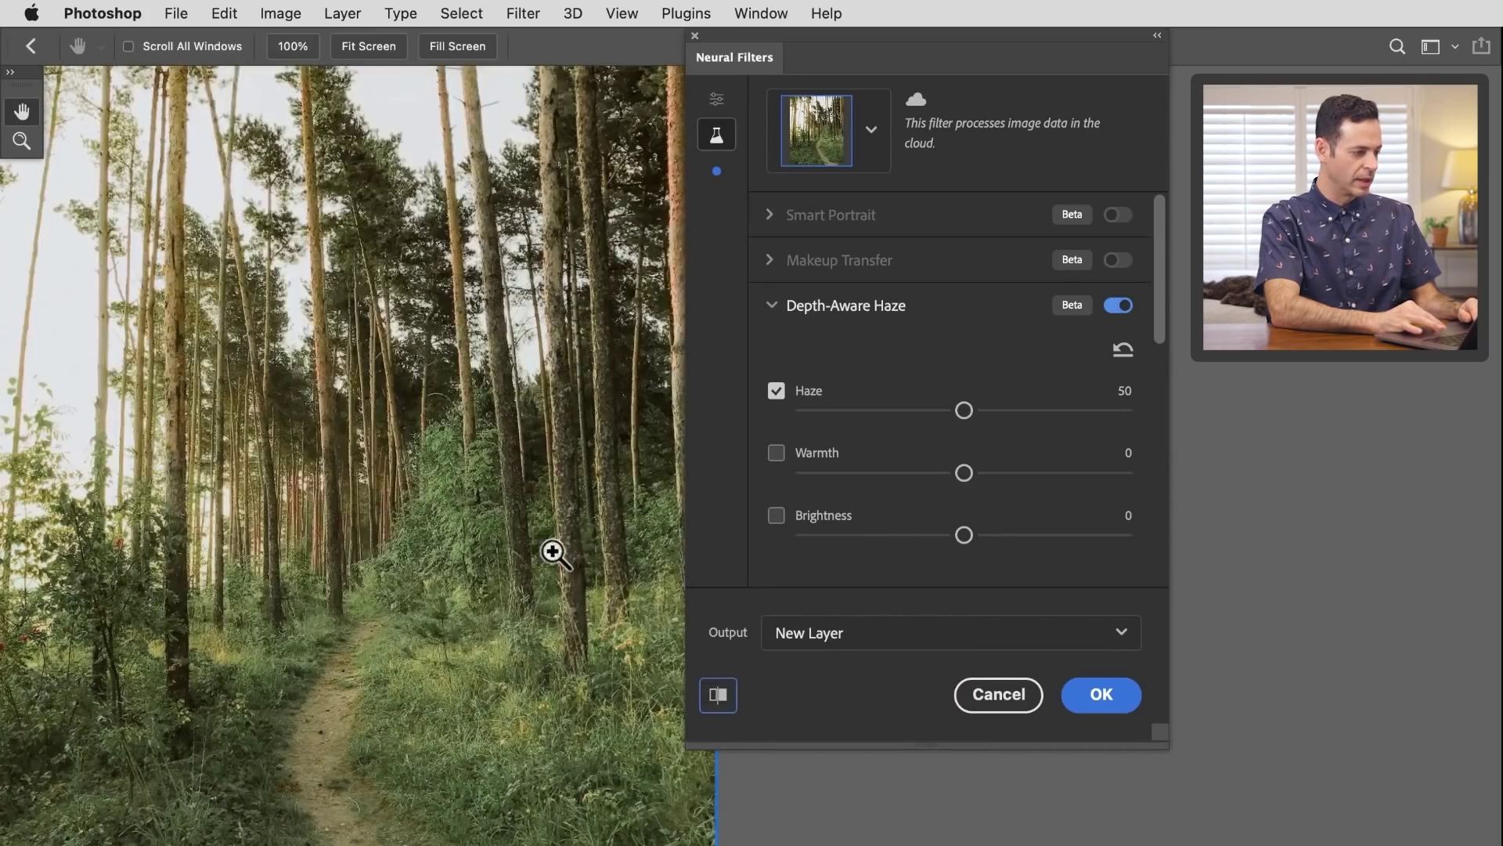
left_click(717, 696)
left_click(718, 697)
scroll(490, 637, "up", 5)
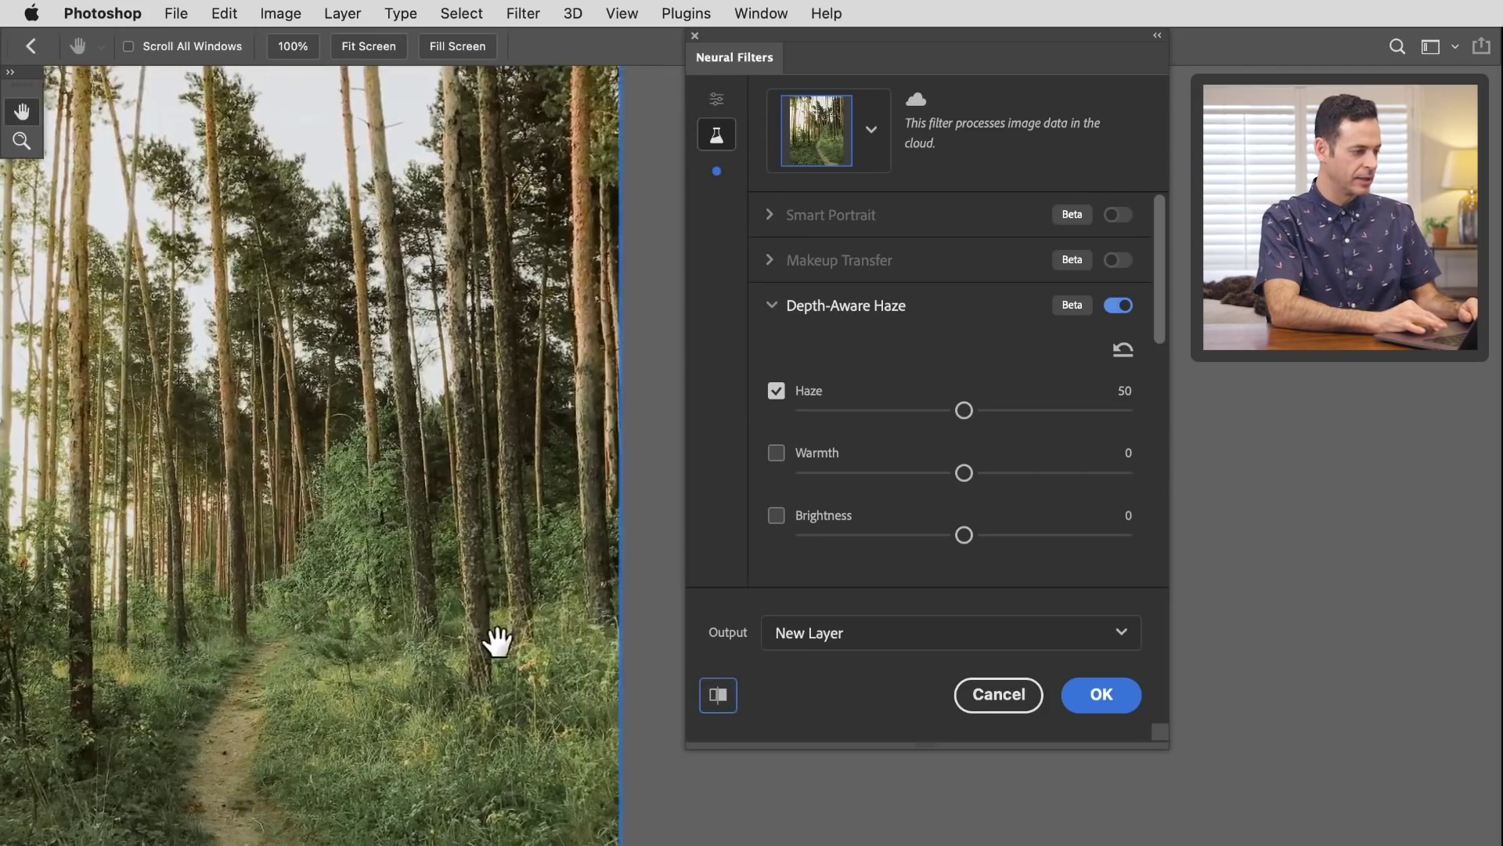
scroll(559, 470, "down", 2)
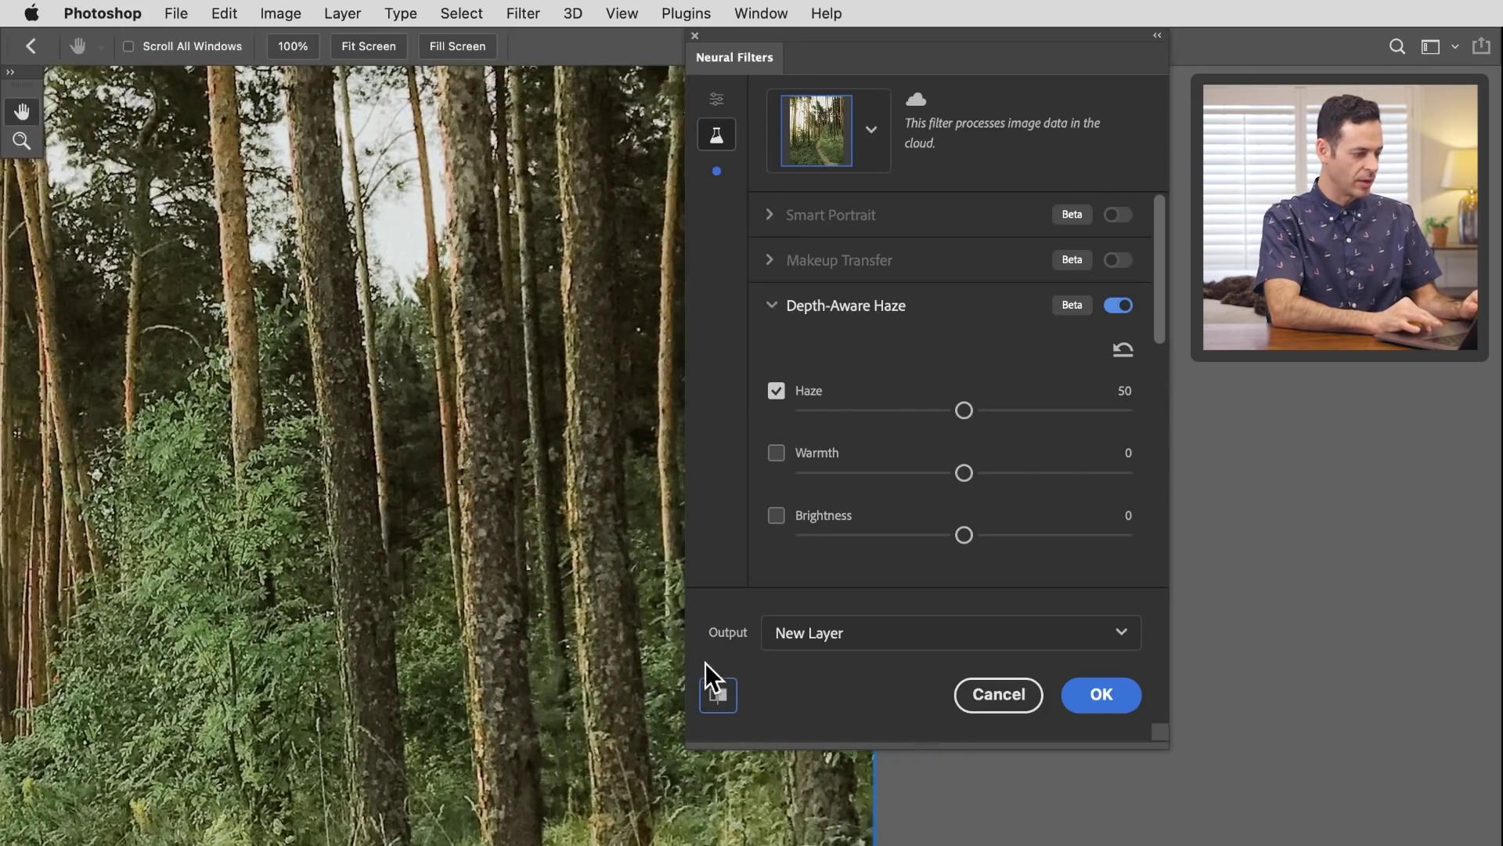
left_click(716, 697)
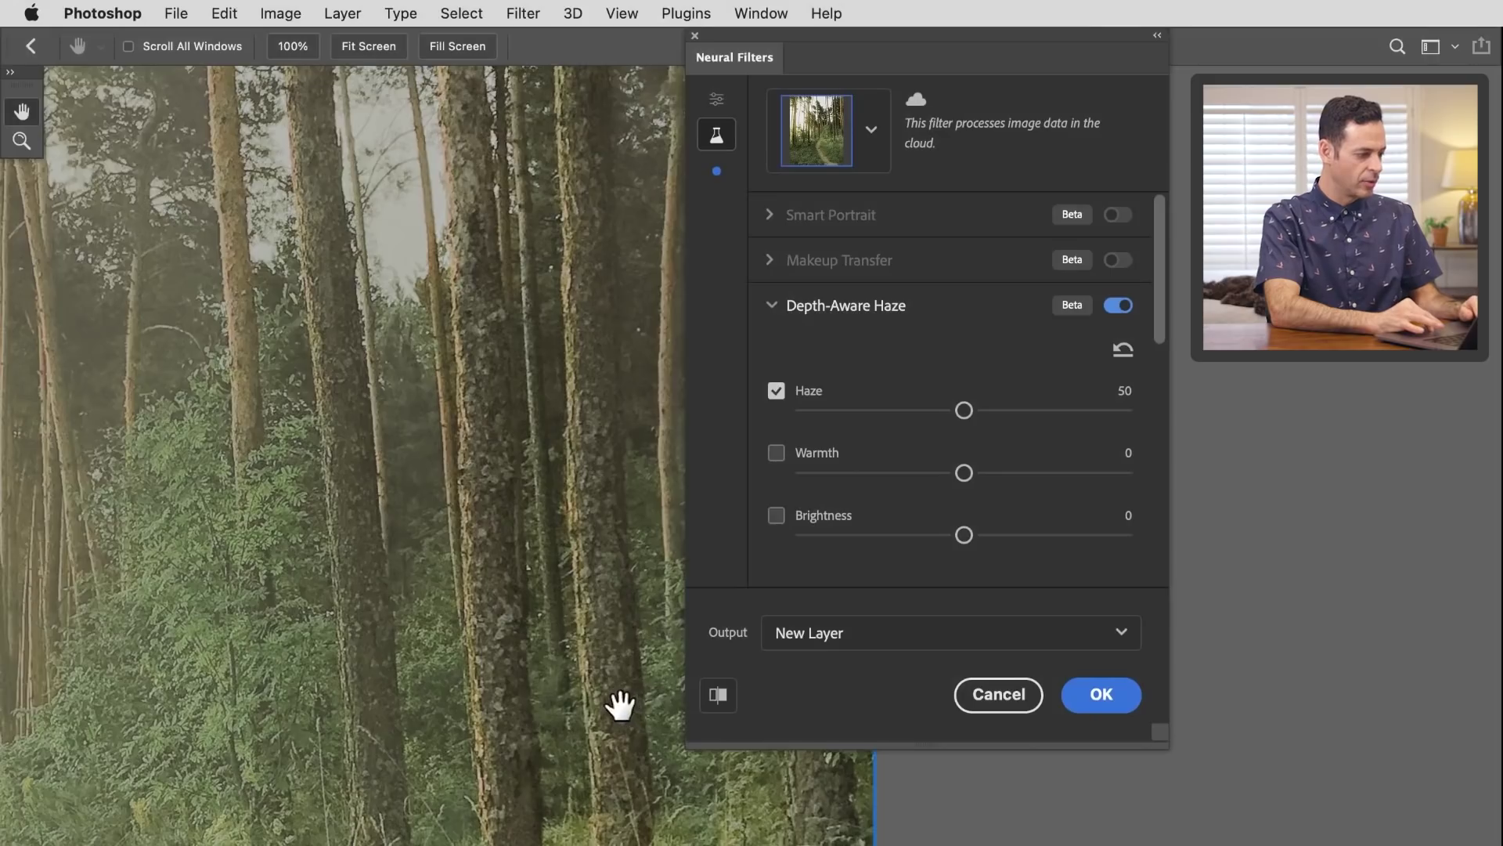
left_click_drag(618, 702, 446, 711)
left_click_drag(568, 712, 430, 571)
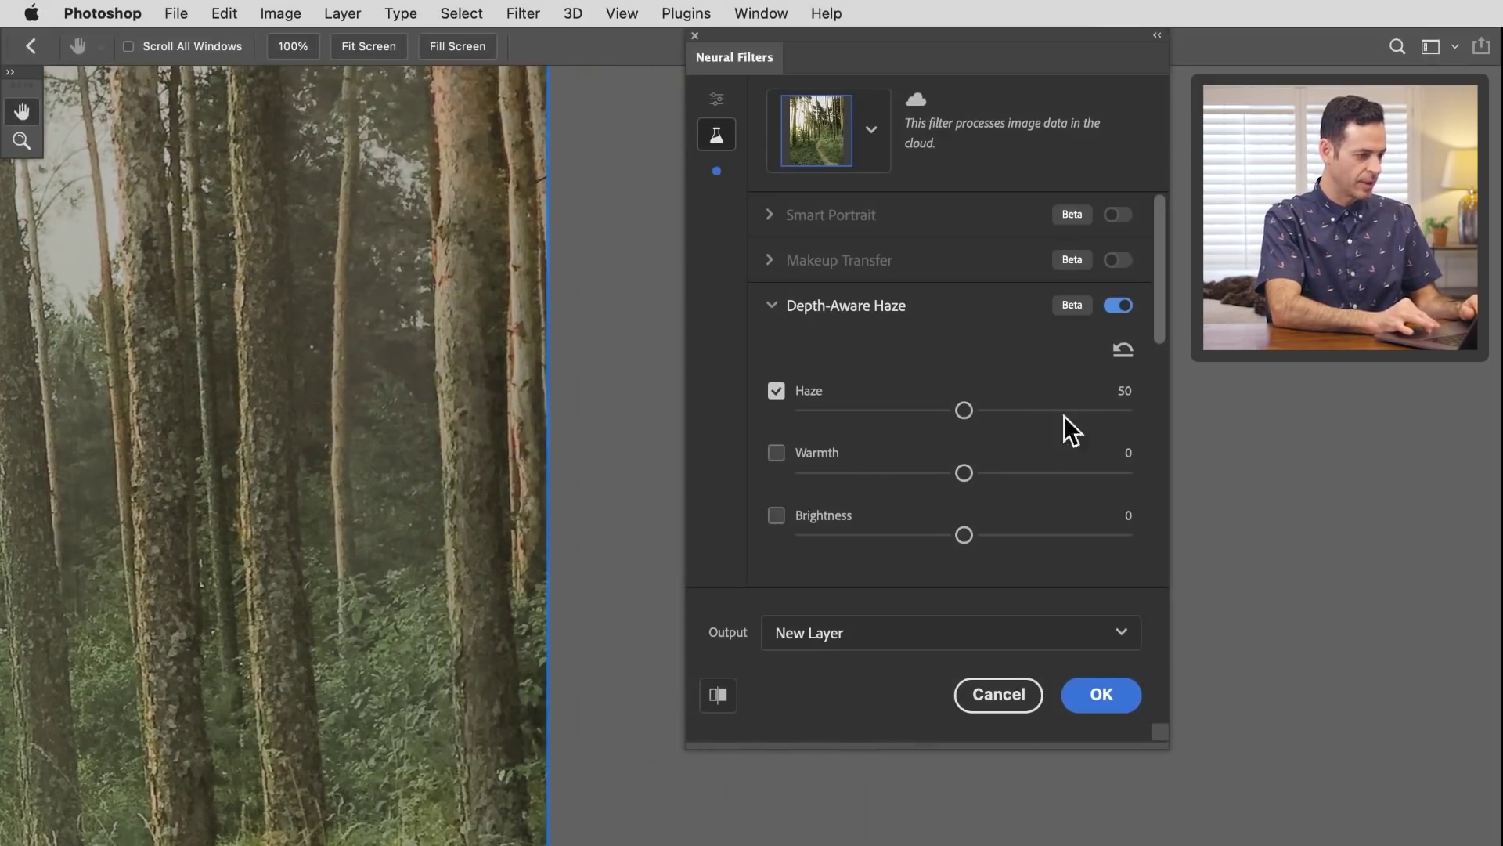
Step: Raise Depth-Aware Haze to 68, then pan across the forest and zoom out to the whole photo
left_click(1025, 409)
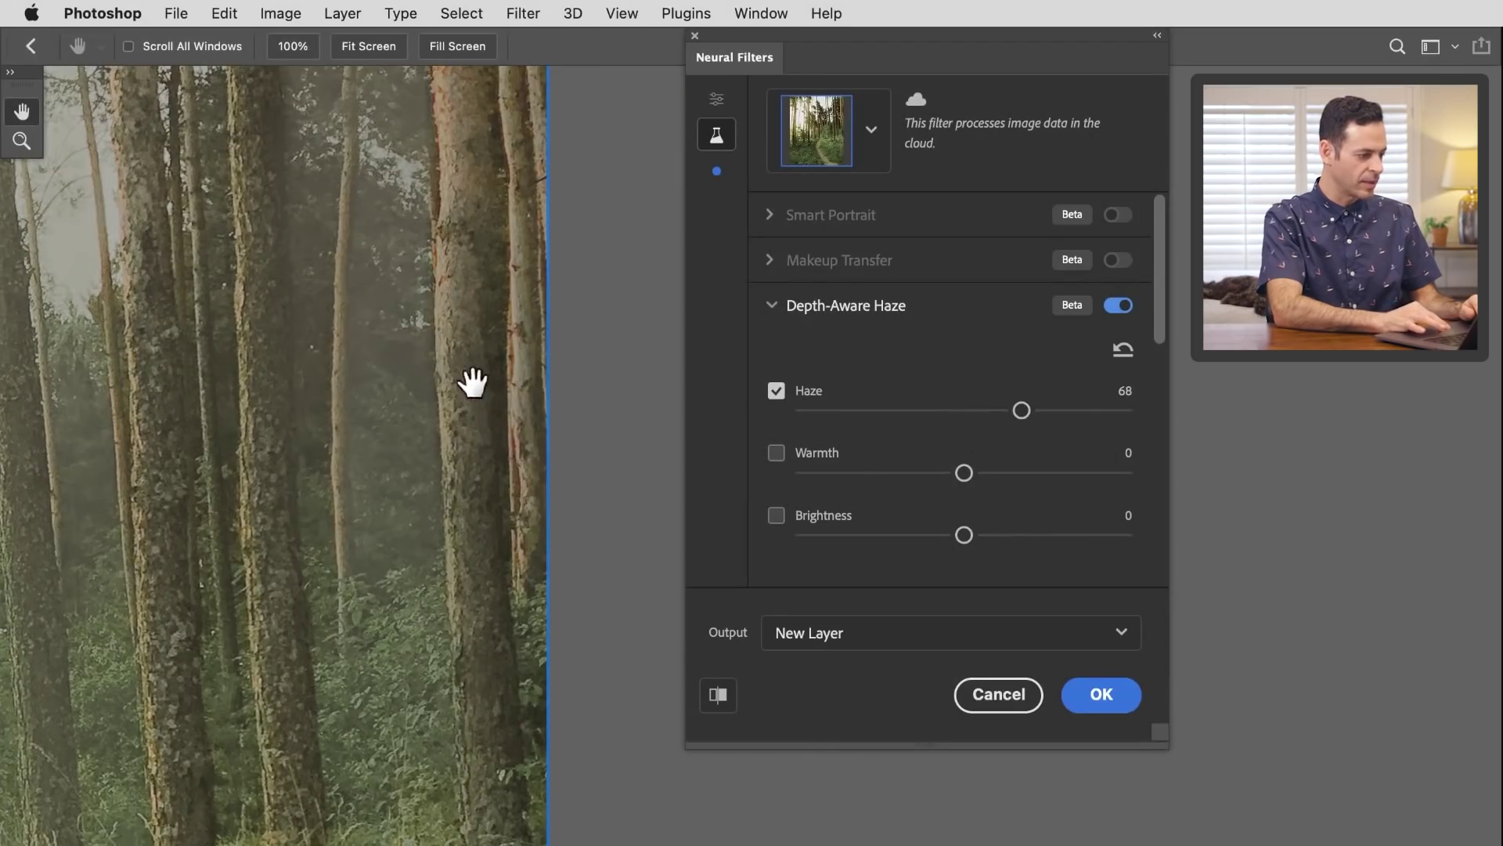
left_click_drag(344, 443, 685, 446)
left_click_drag(223, 488, 611, 439)
left_click_drag(343, 531, 514, 463)
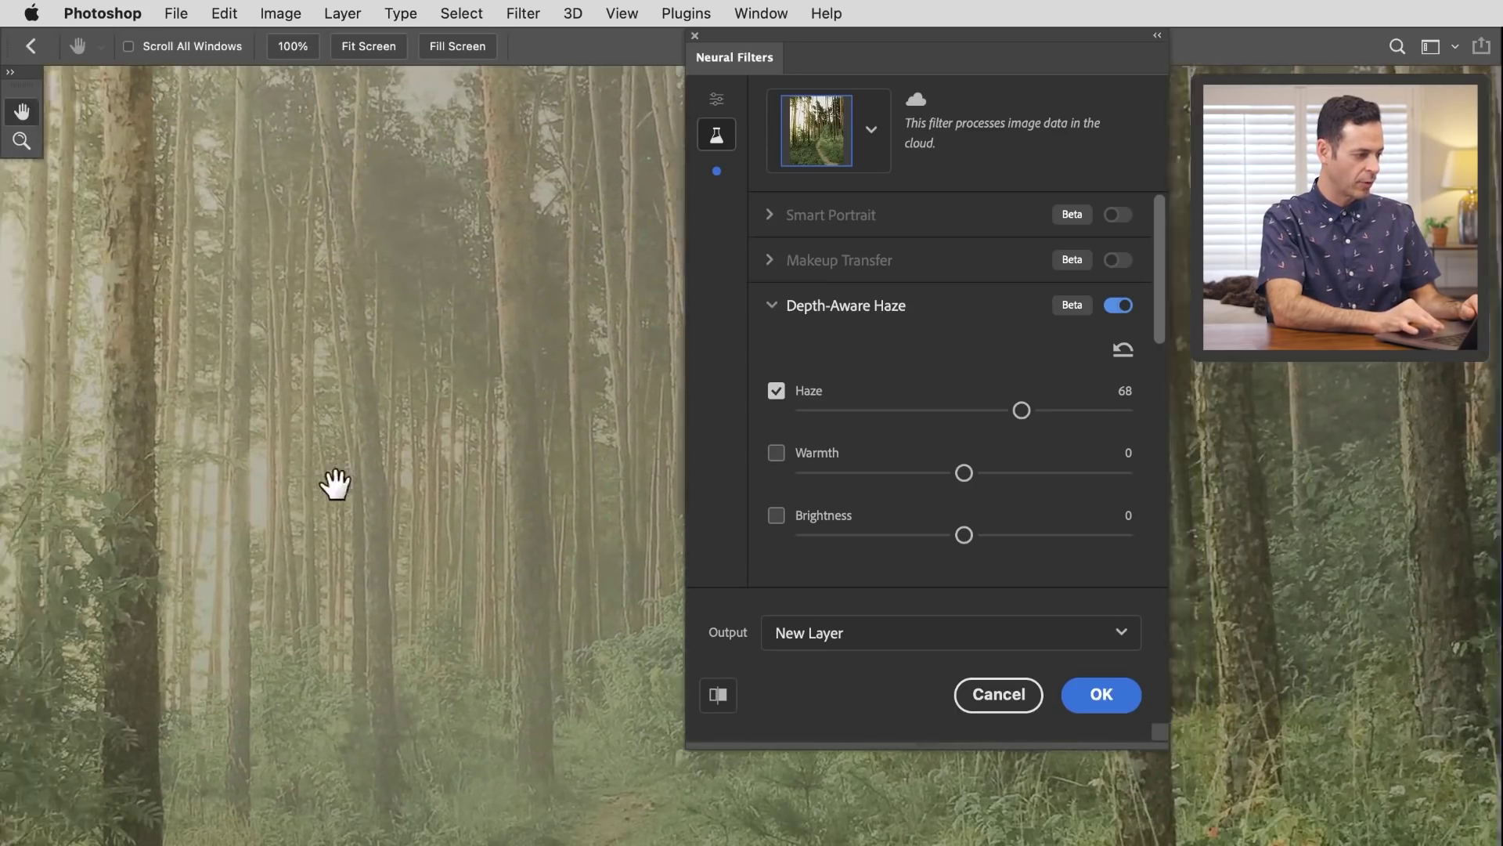
left_click_drag(332, 480, 630, 467)
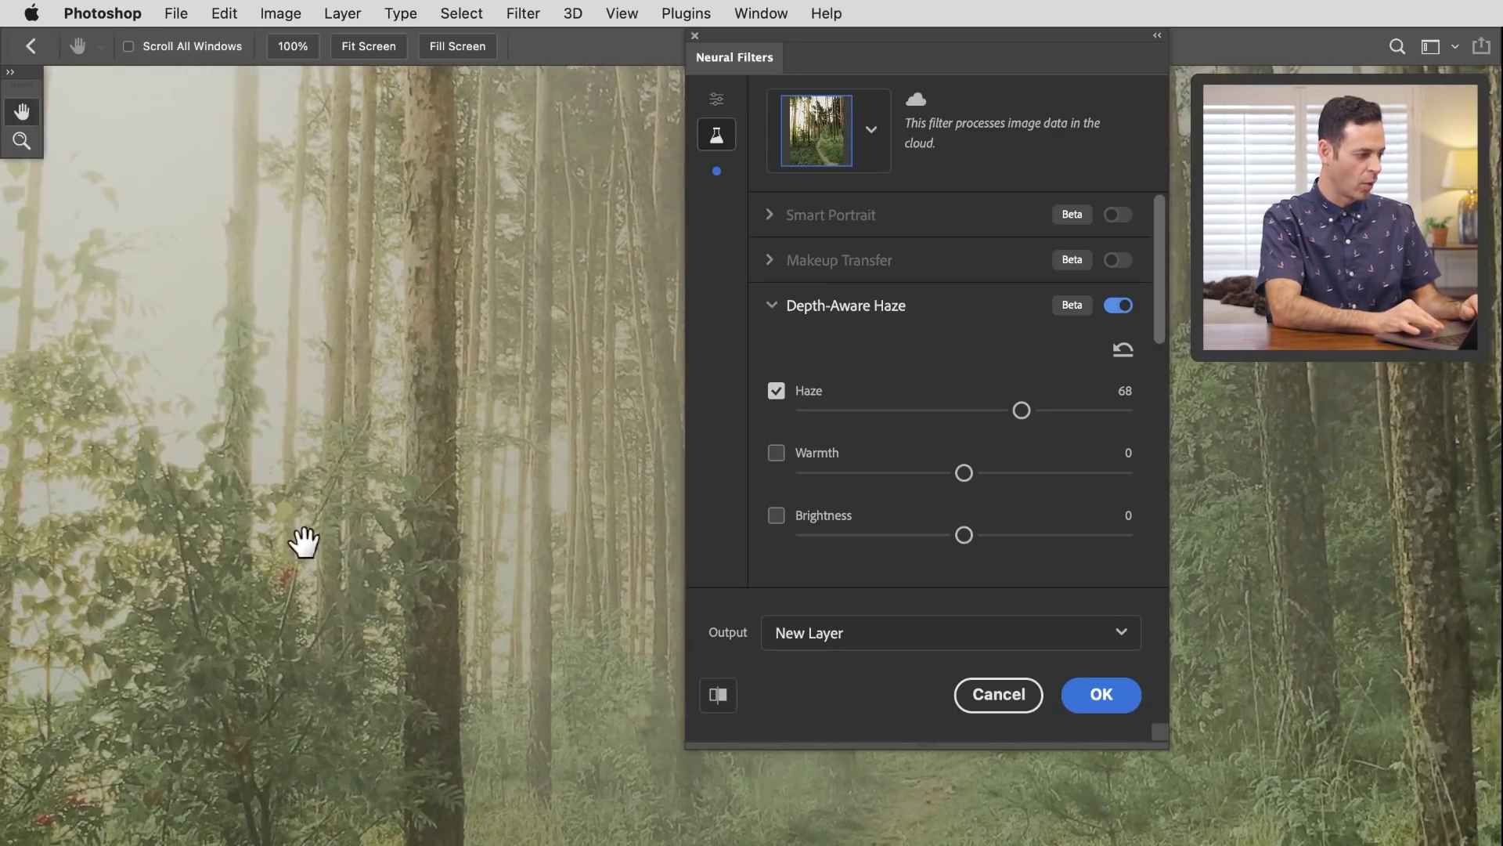
left_click_drag(304, 542, 11, 449)
left_click_drag(428, 440, 10, 486)
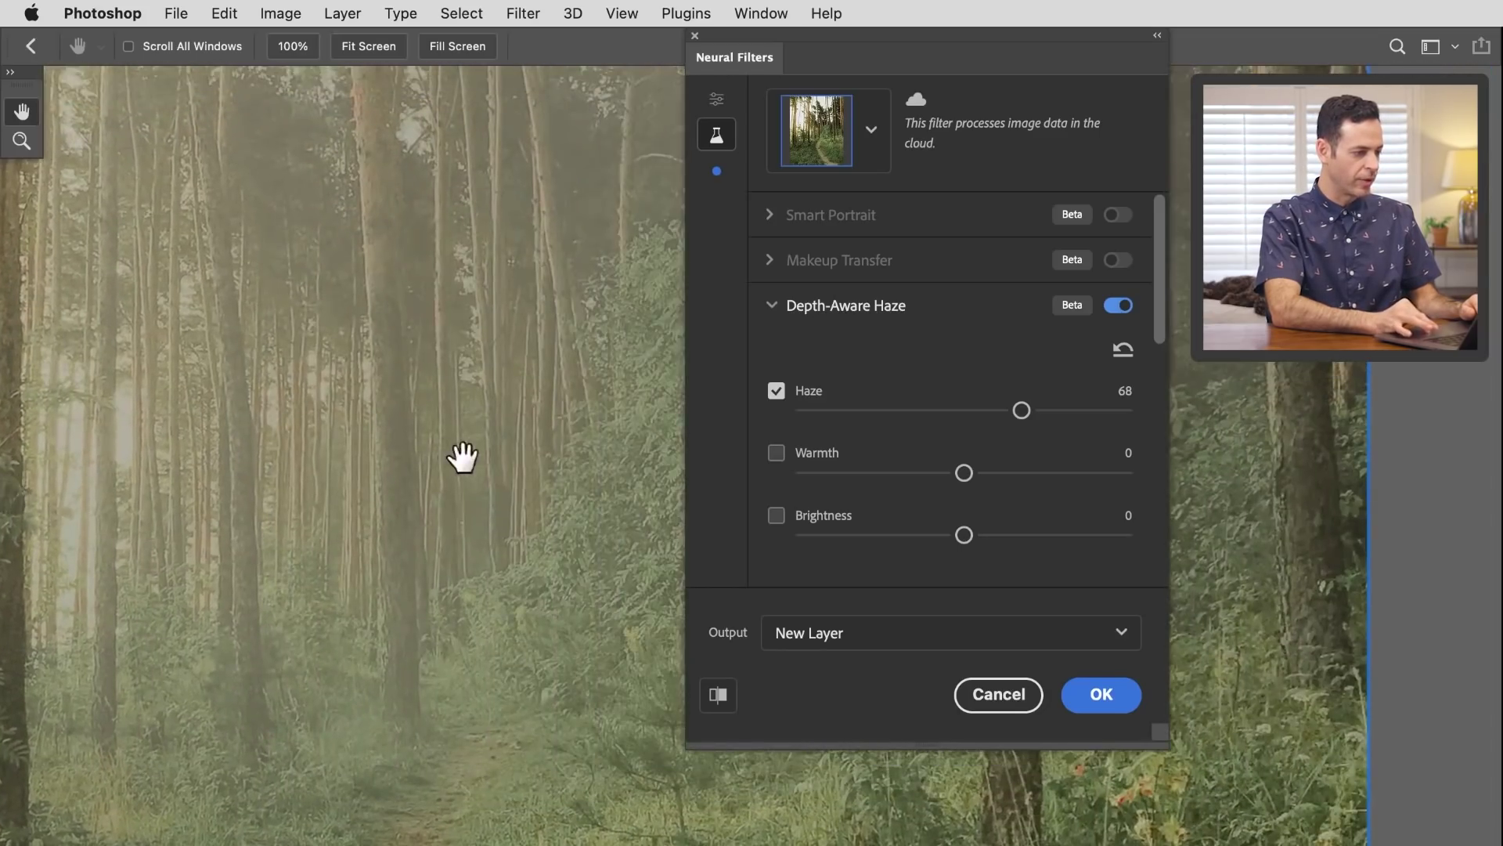
left_click_drag(463, 454, 245, 562)
left_click(245, 563, "alt")
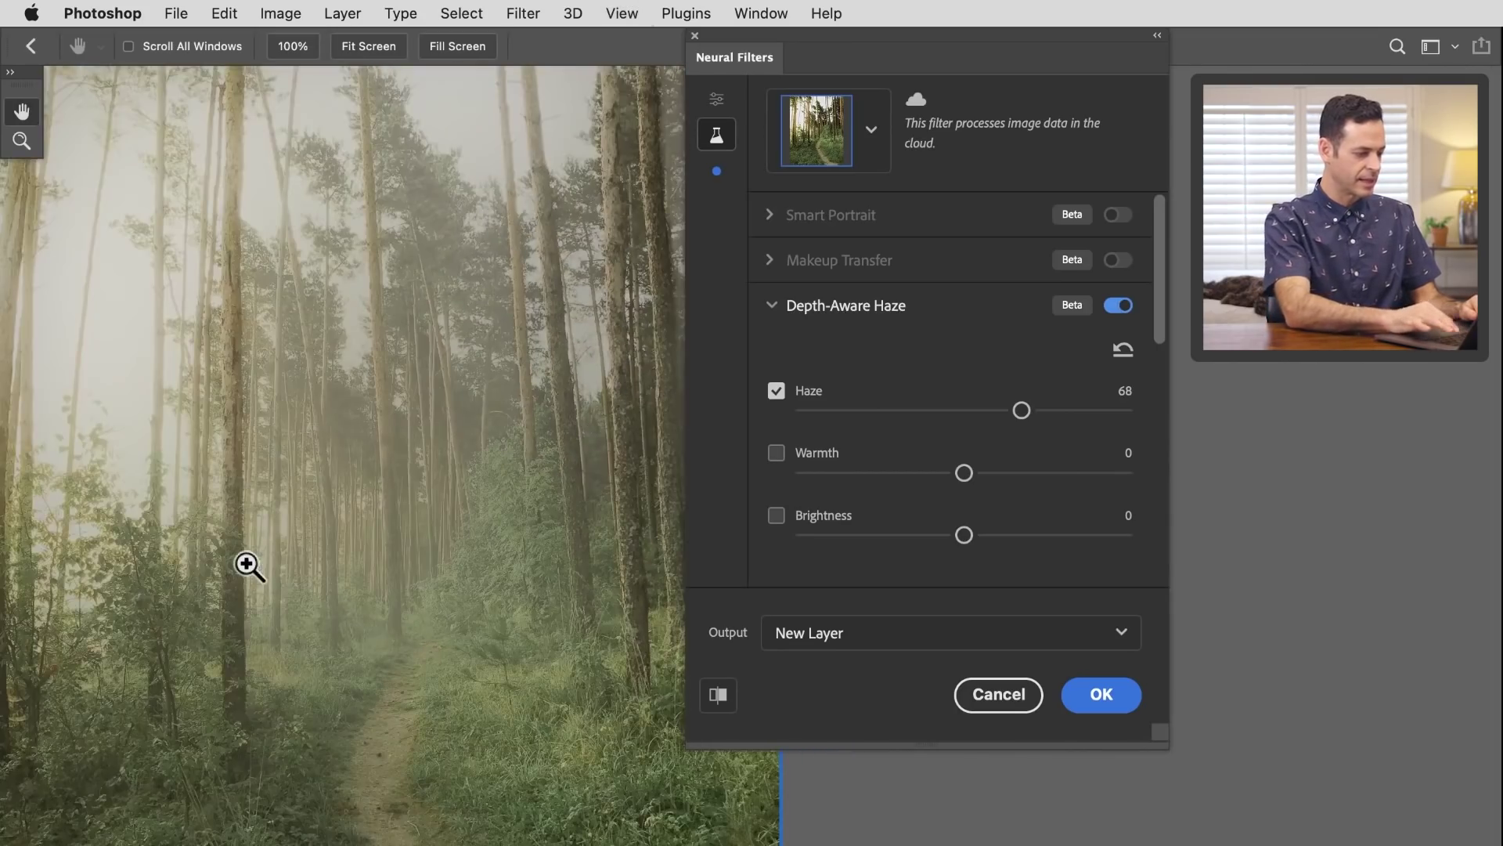
left_click(245, 562, "alt")
left_click_drag(313, 579, 262, 530)
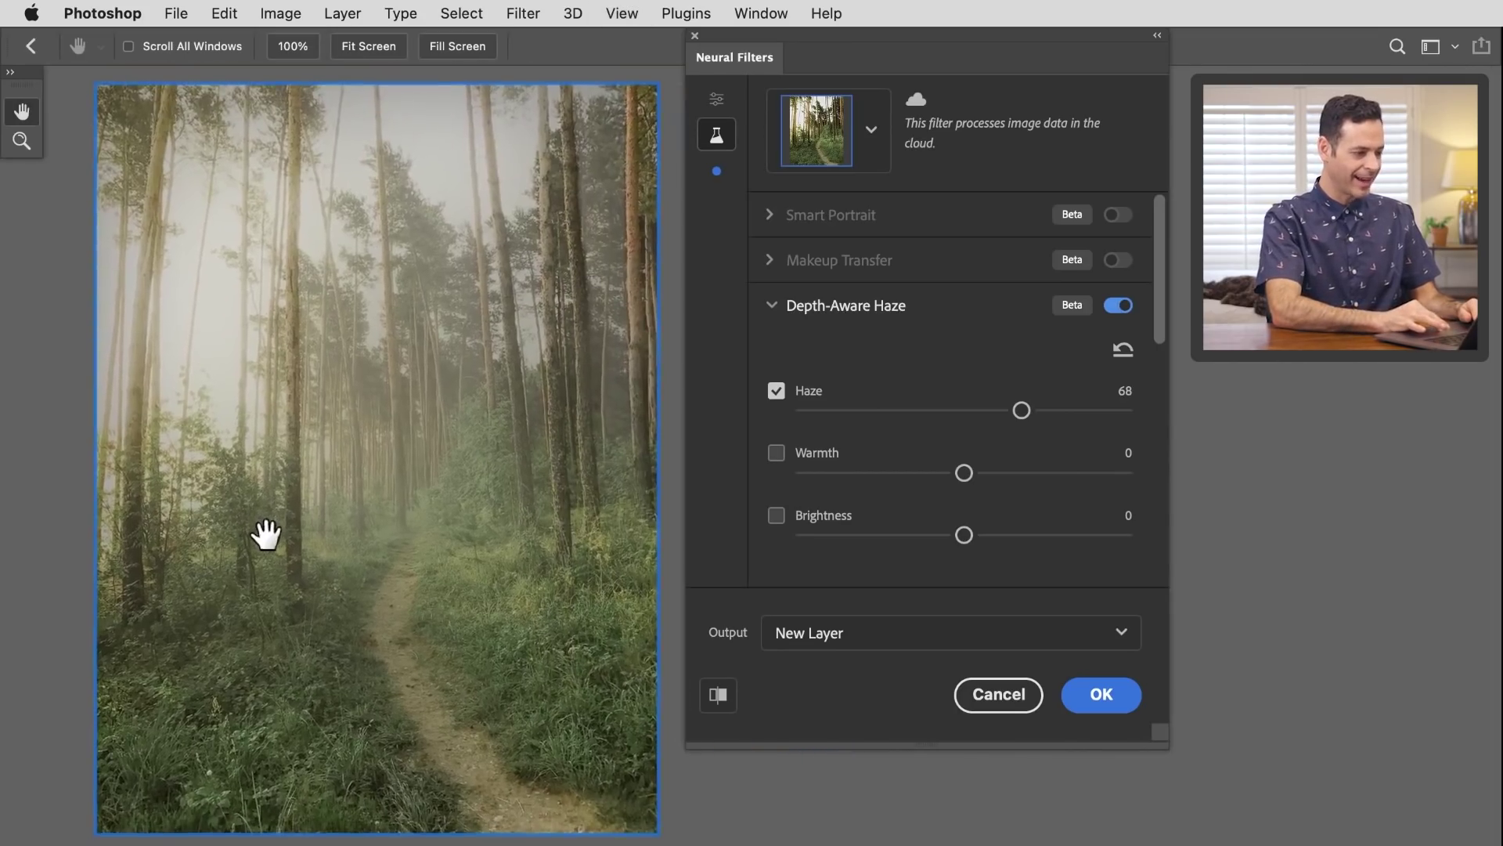
Step: Toggle Preview changes to compare the Haze 68 result against the original
left_click(718, 694)
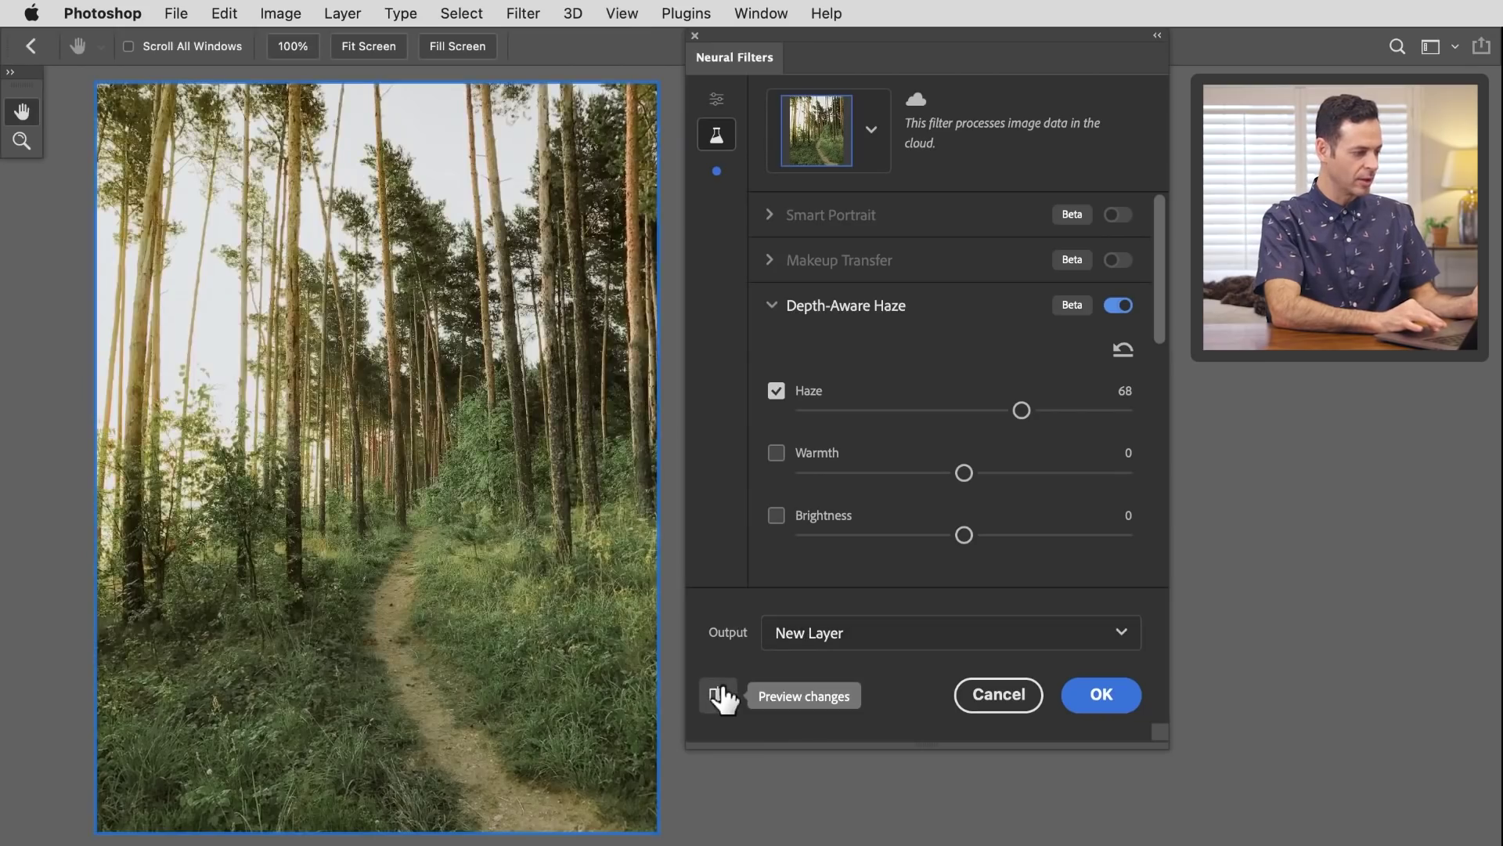
left_click(718, 695)
left_click(718, 695)
left_click(718, 695)
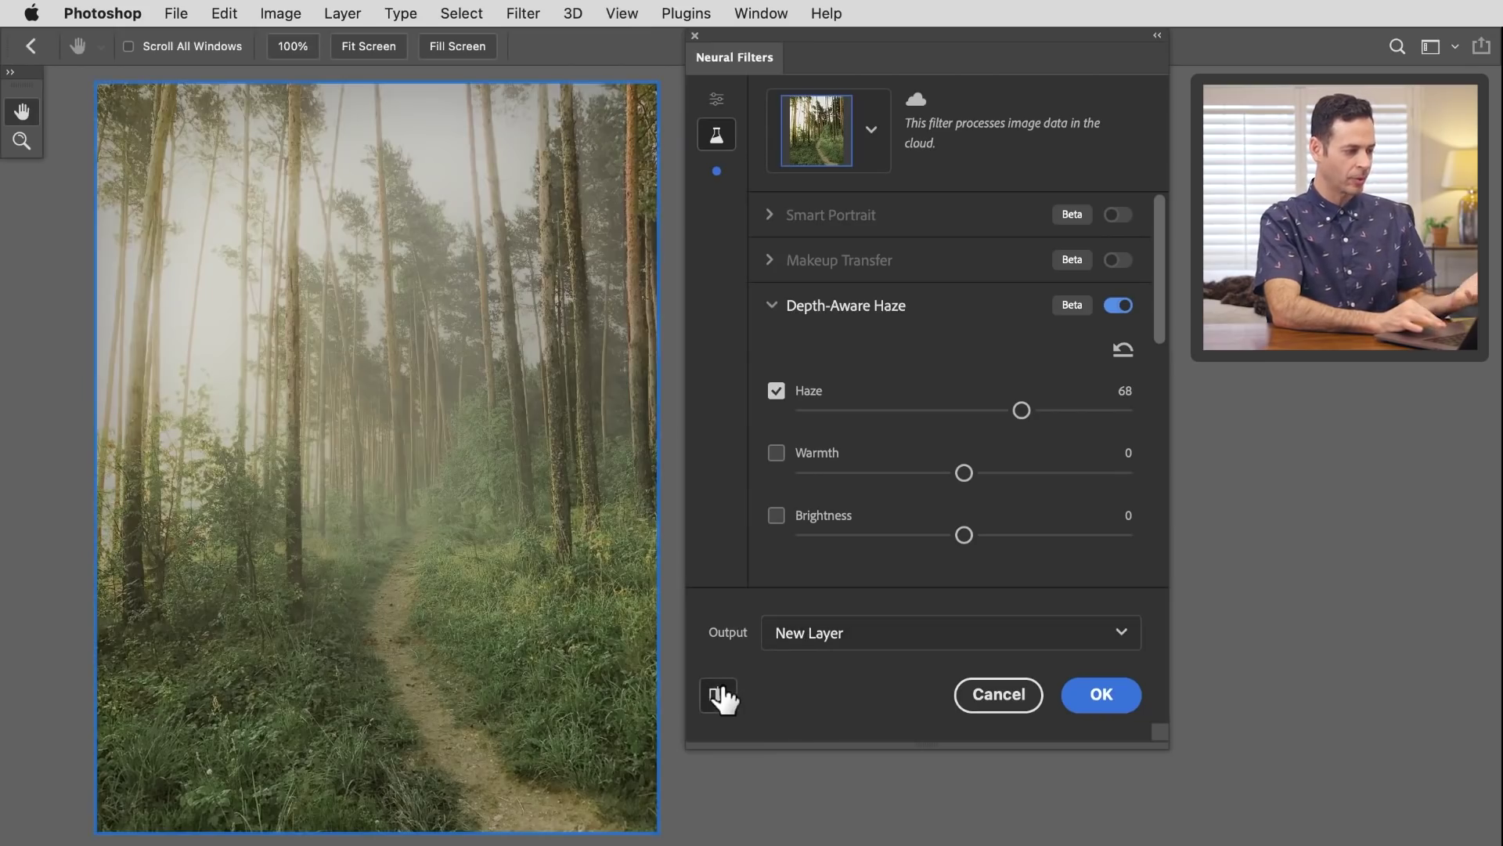
left_click(718, 695)
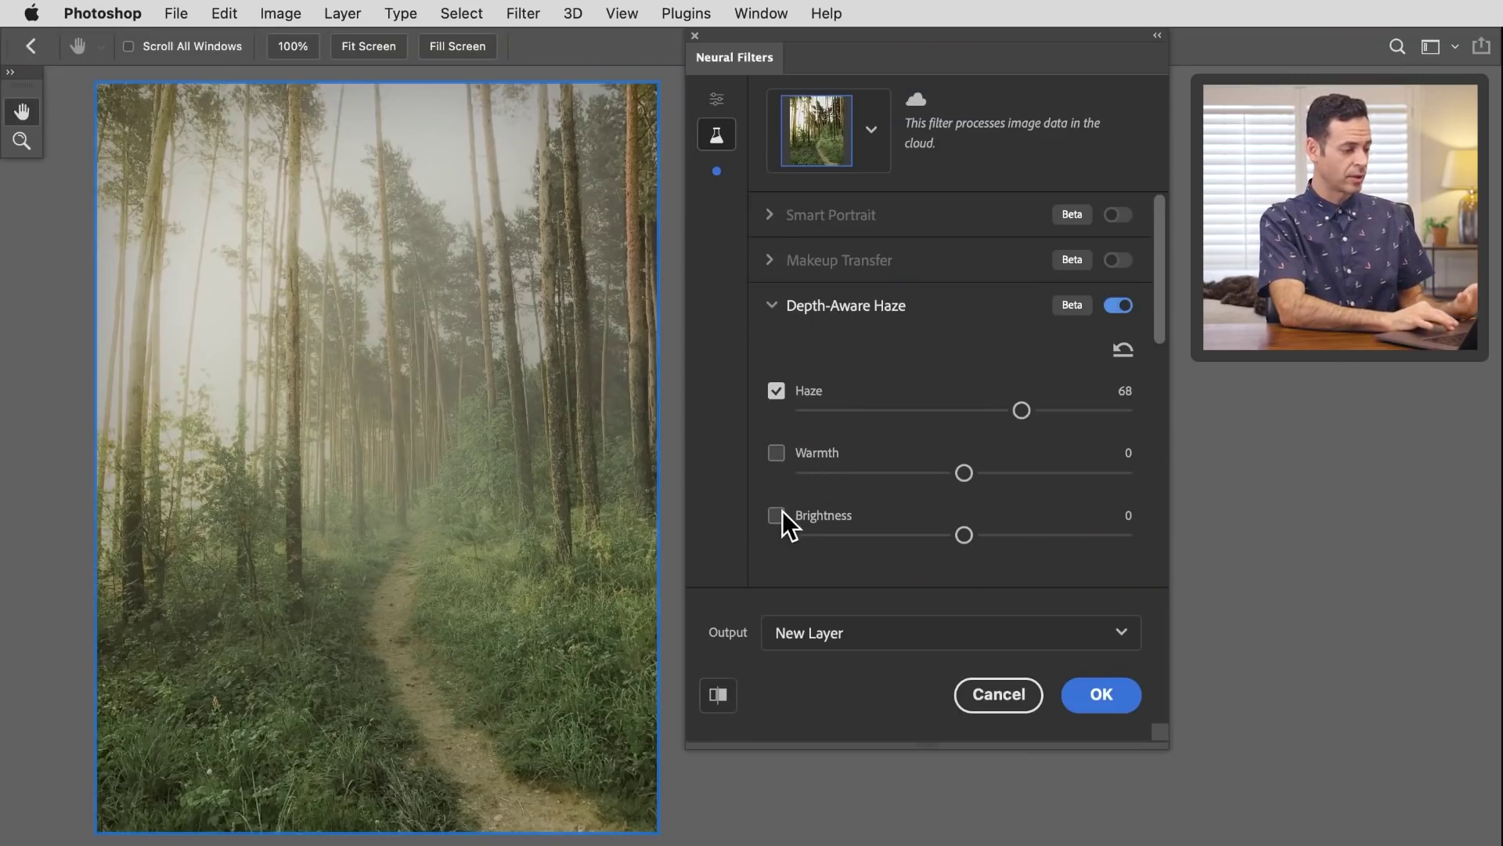
Step: Enable Brightness in Depth-Aware Haze and lower it to -37
left_click(778, 516)
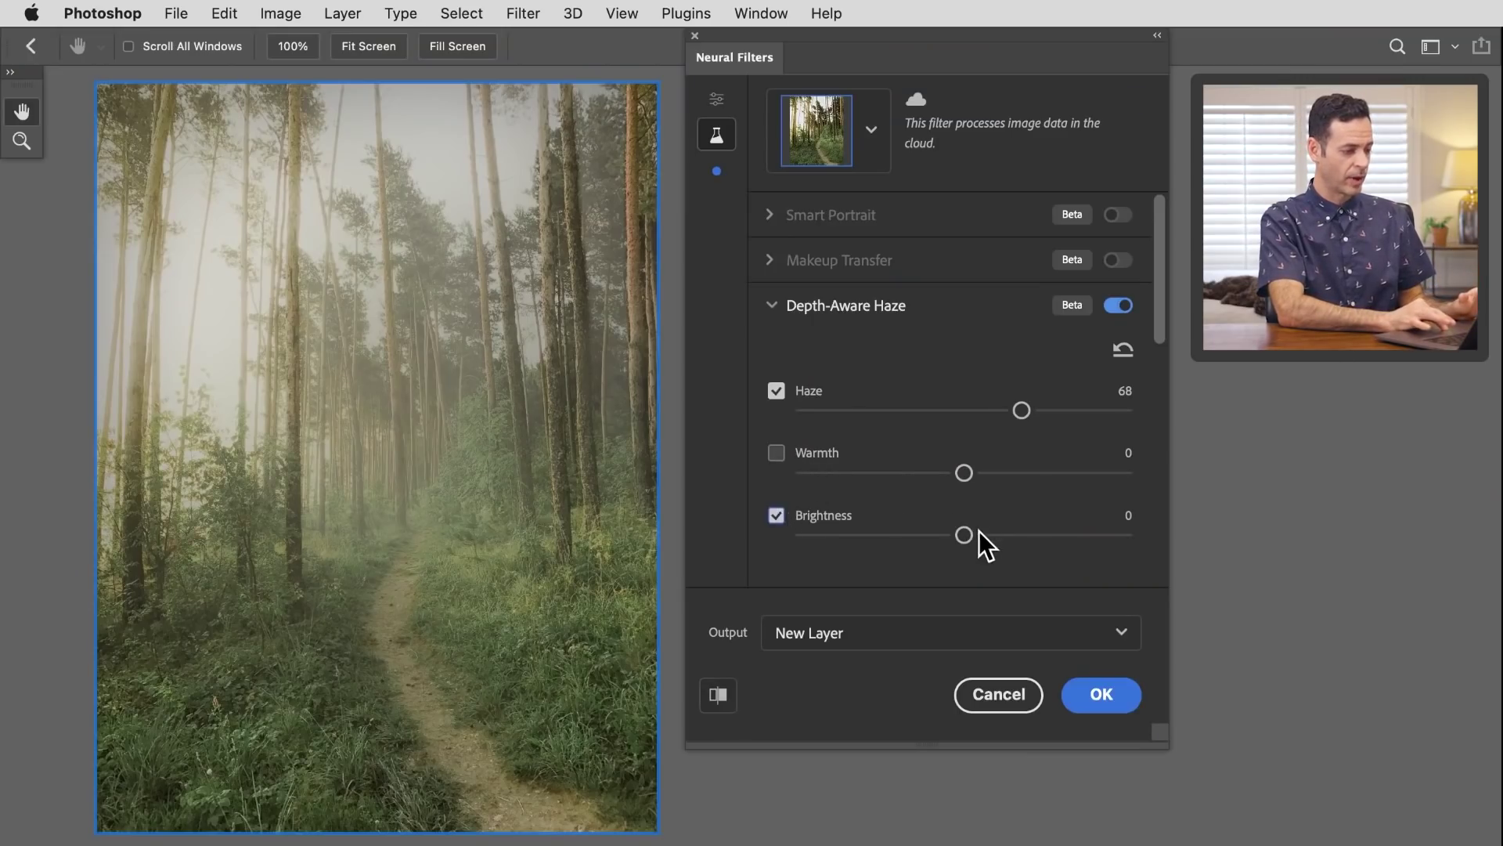
left_click_drag(978, 531, 1019, 531)
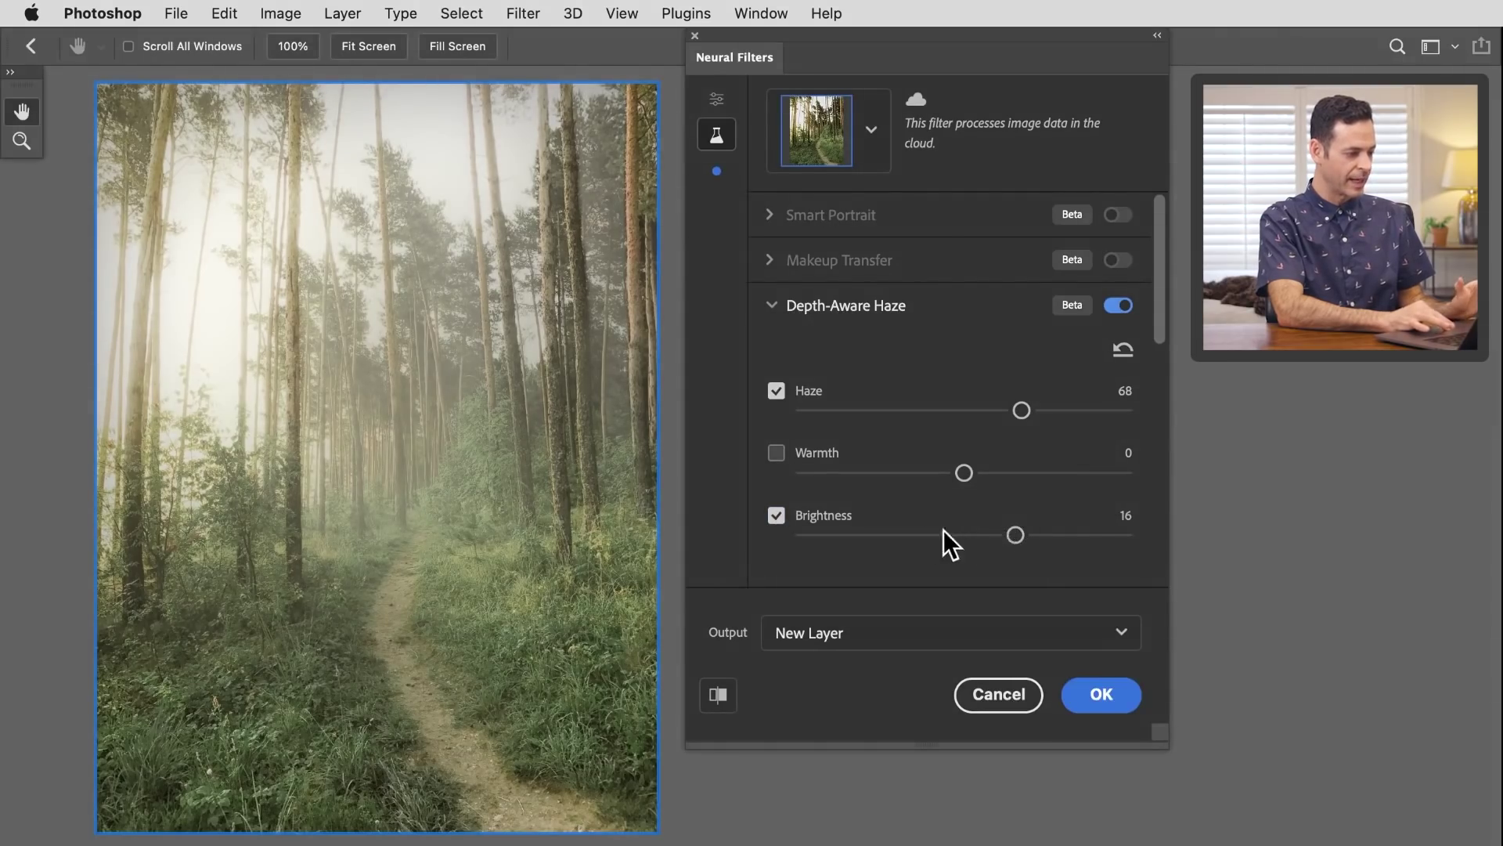
left_click(869, 534)
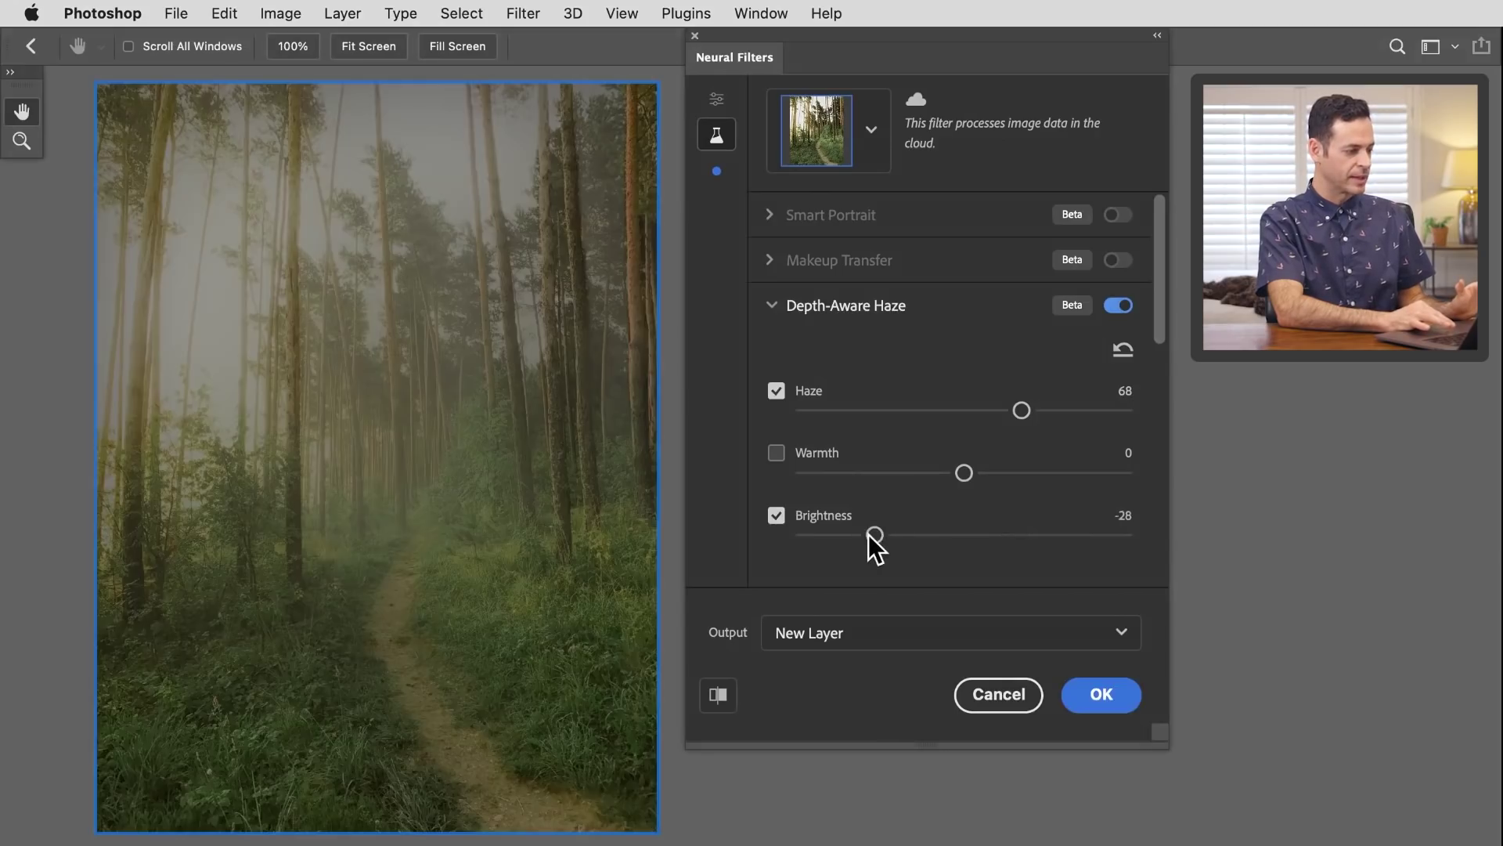
left_click(851, 535)
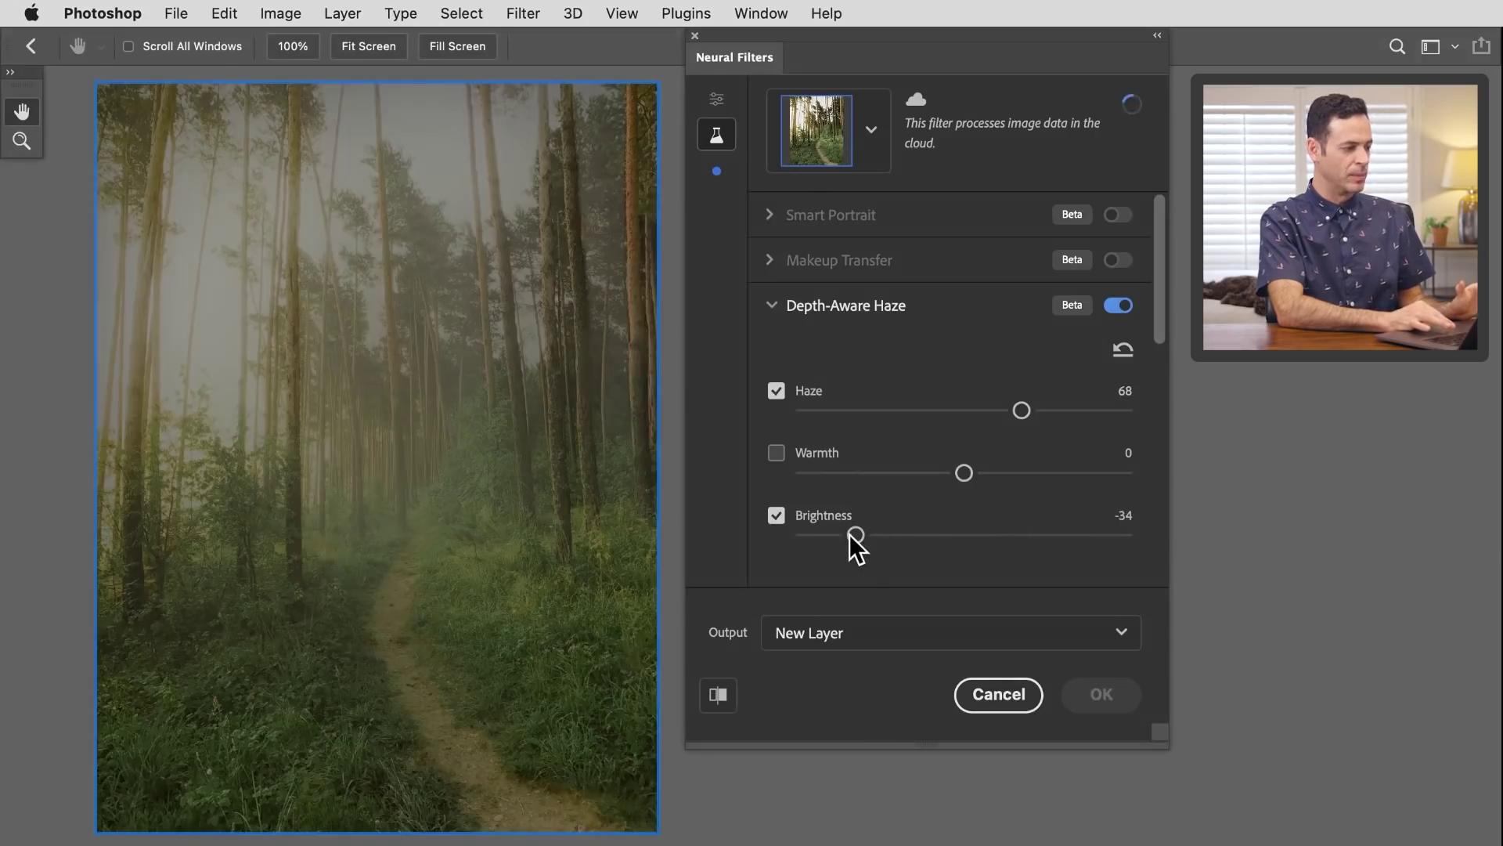
left_click(840, 534)
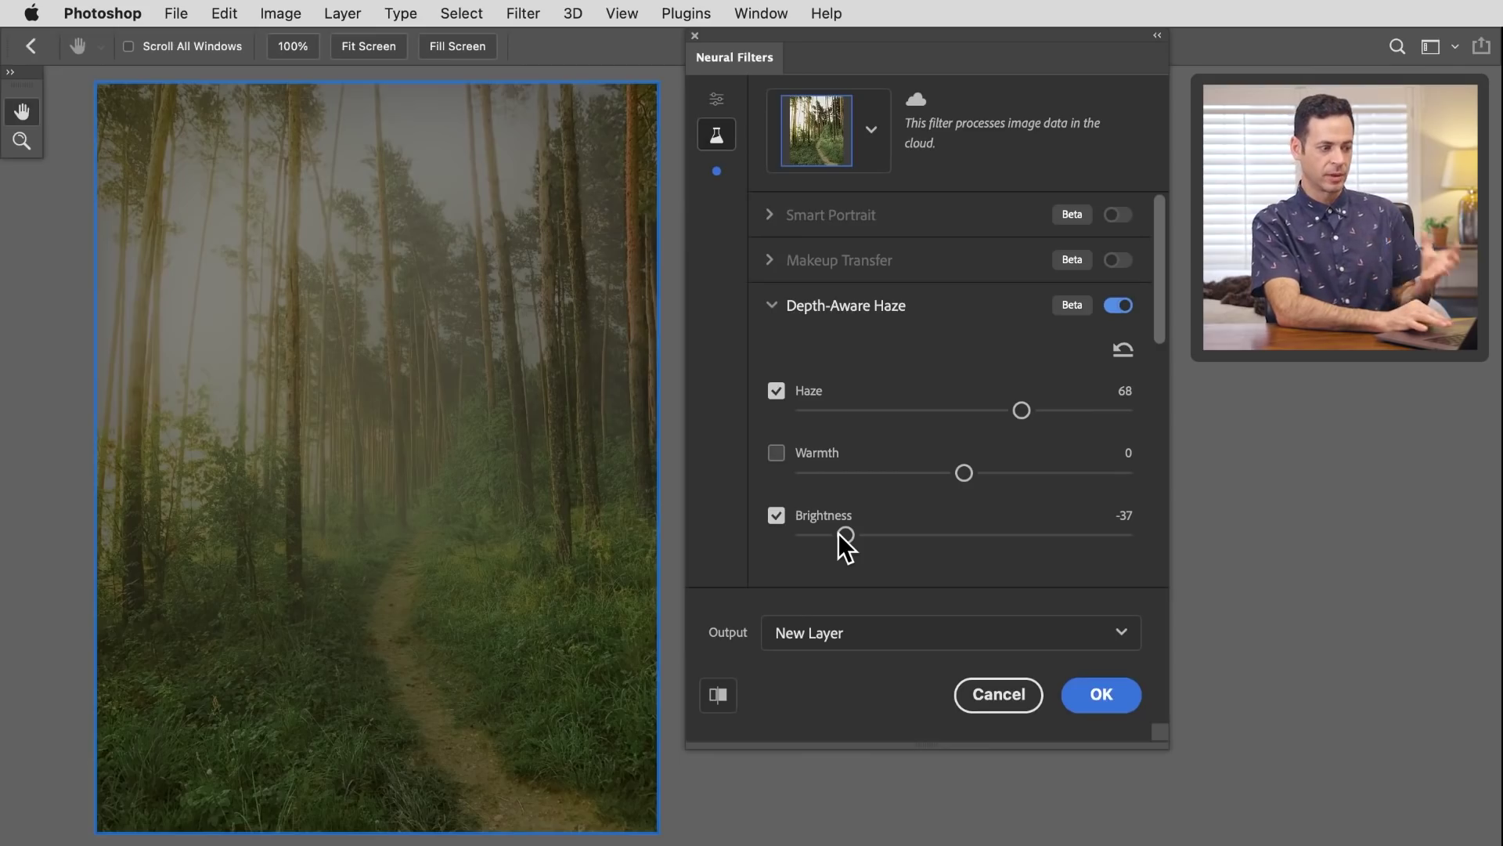
Step: Turn Brightness off and apply the haze with output set to Smart Filter
left_click(777, 517)
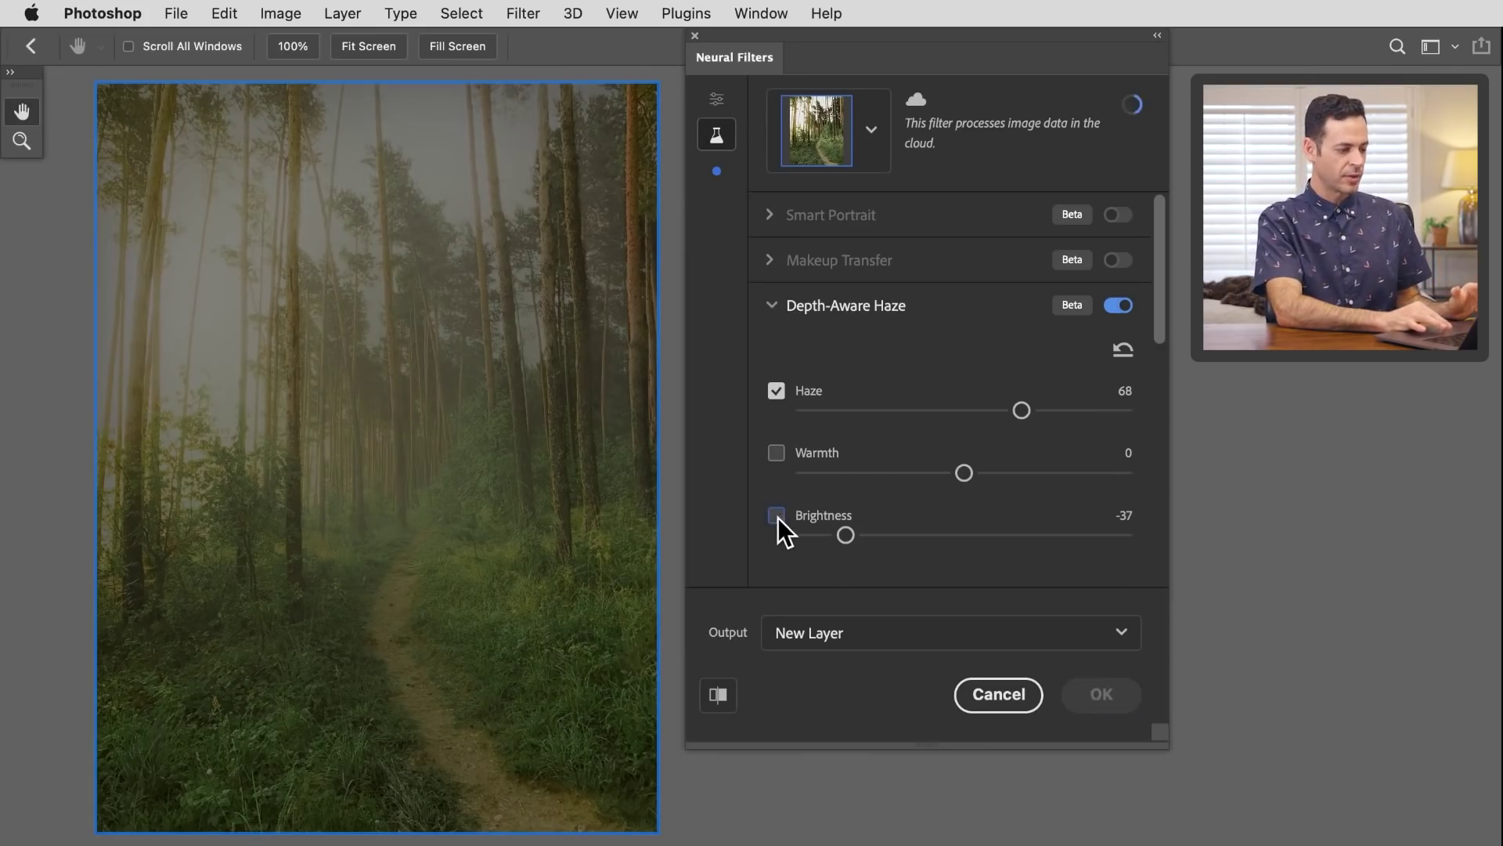
left_click(818, 634)
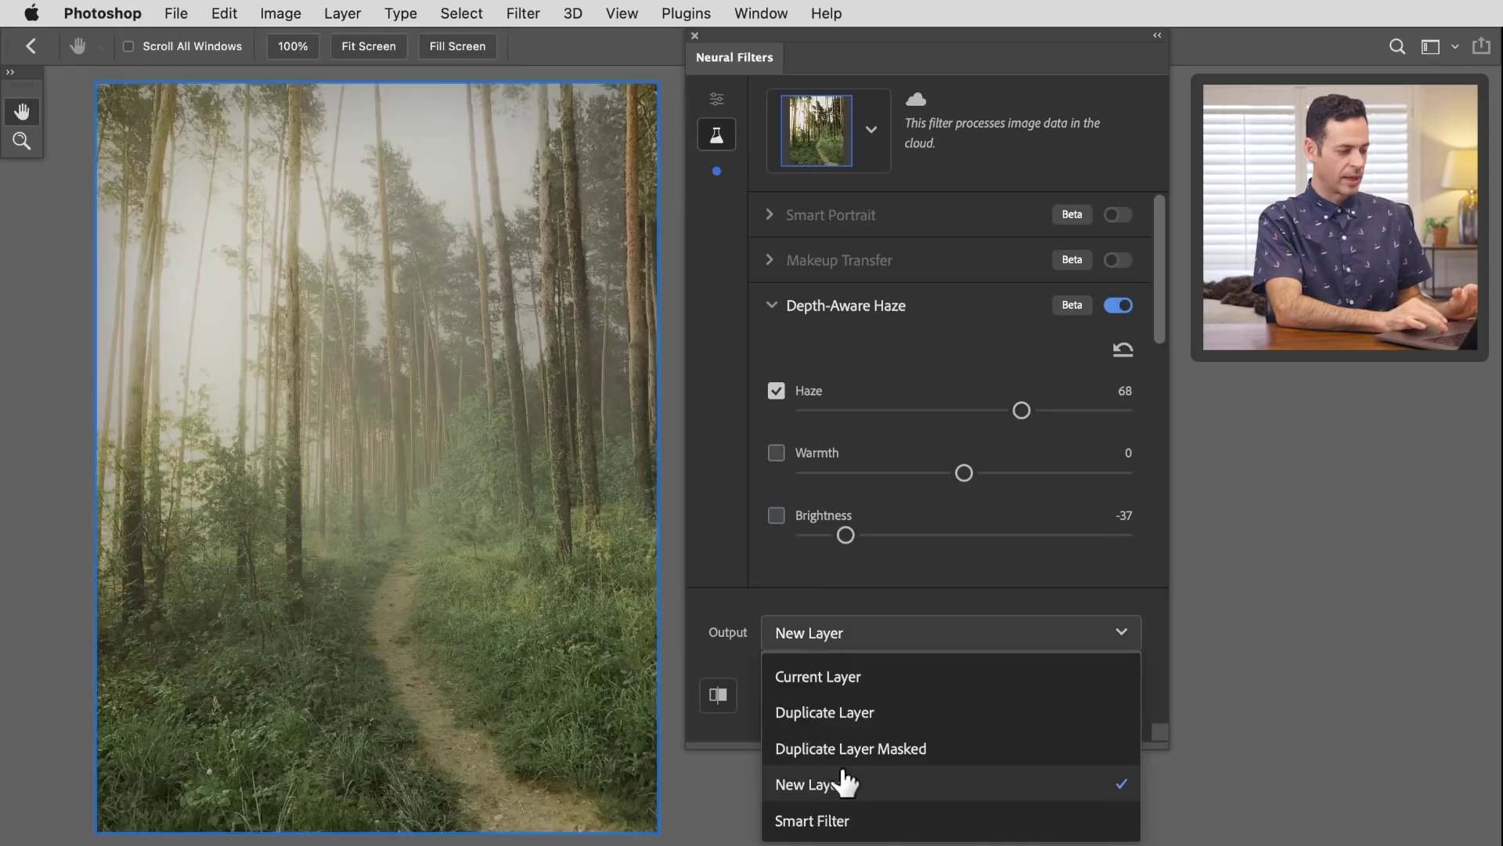
left_click(715, 544)
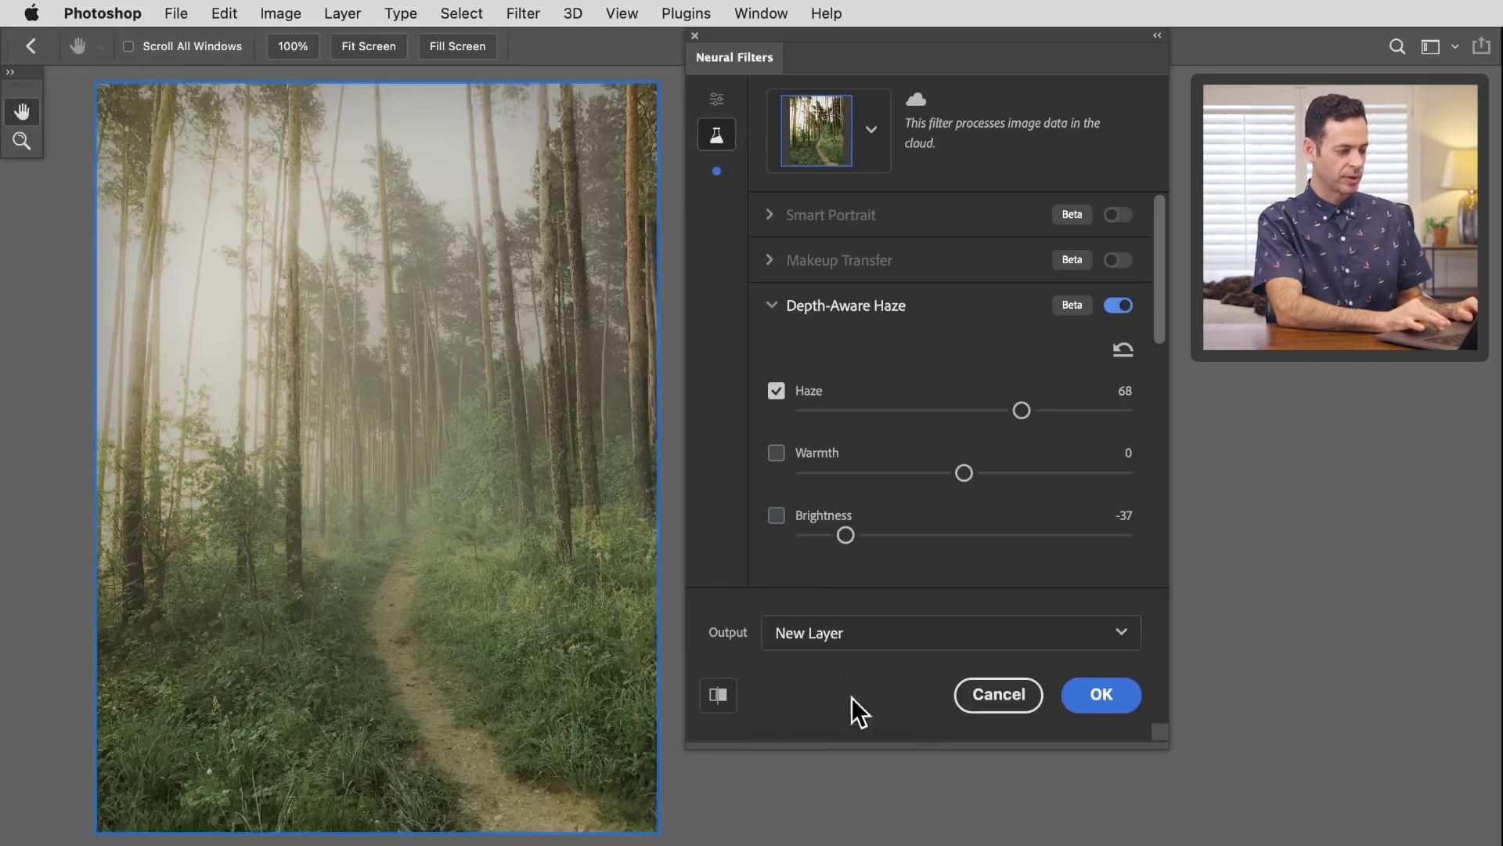
left_click_drag(932, 750, 928, 576)
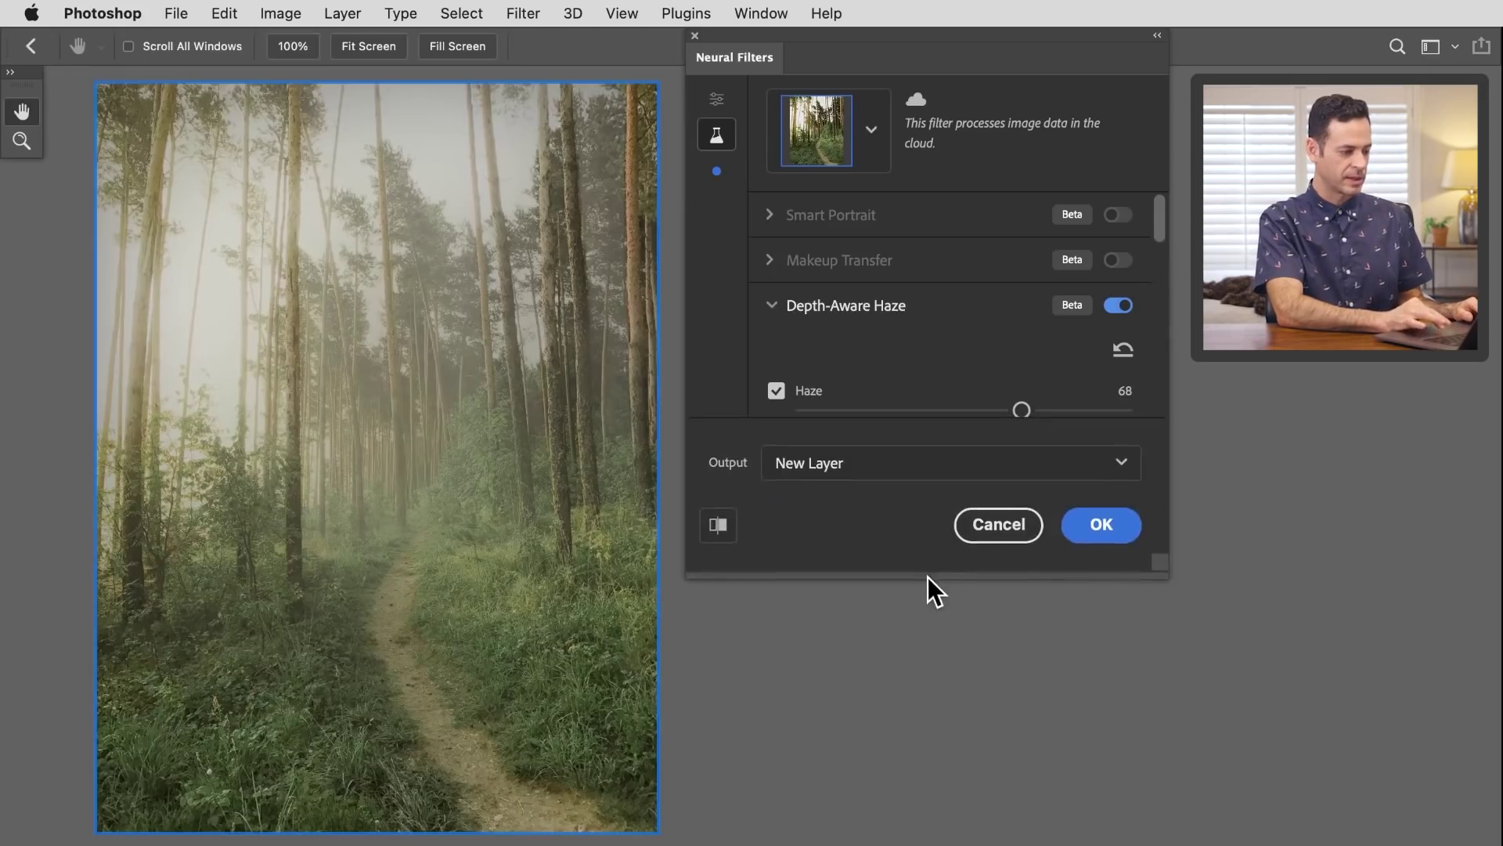
left_click(885, 464)
left_click(872, 645)
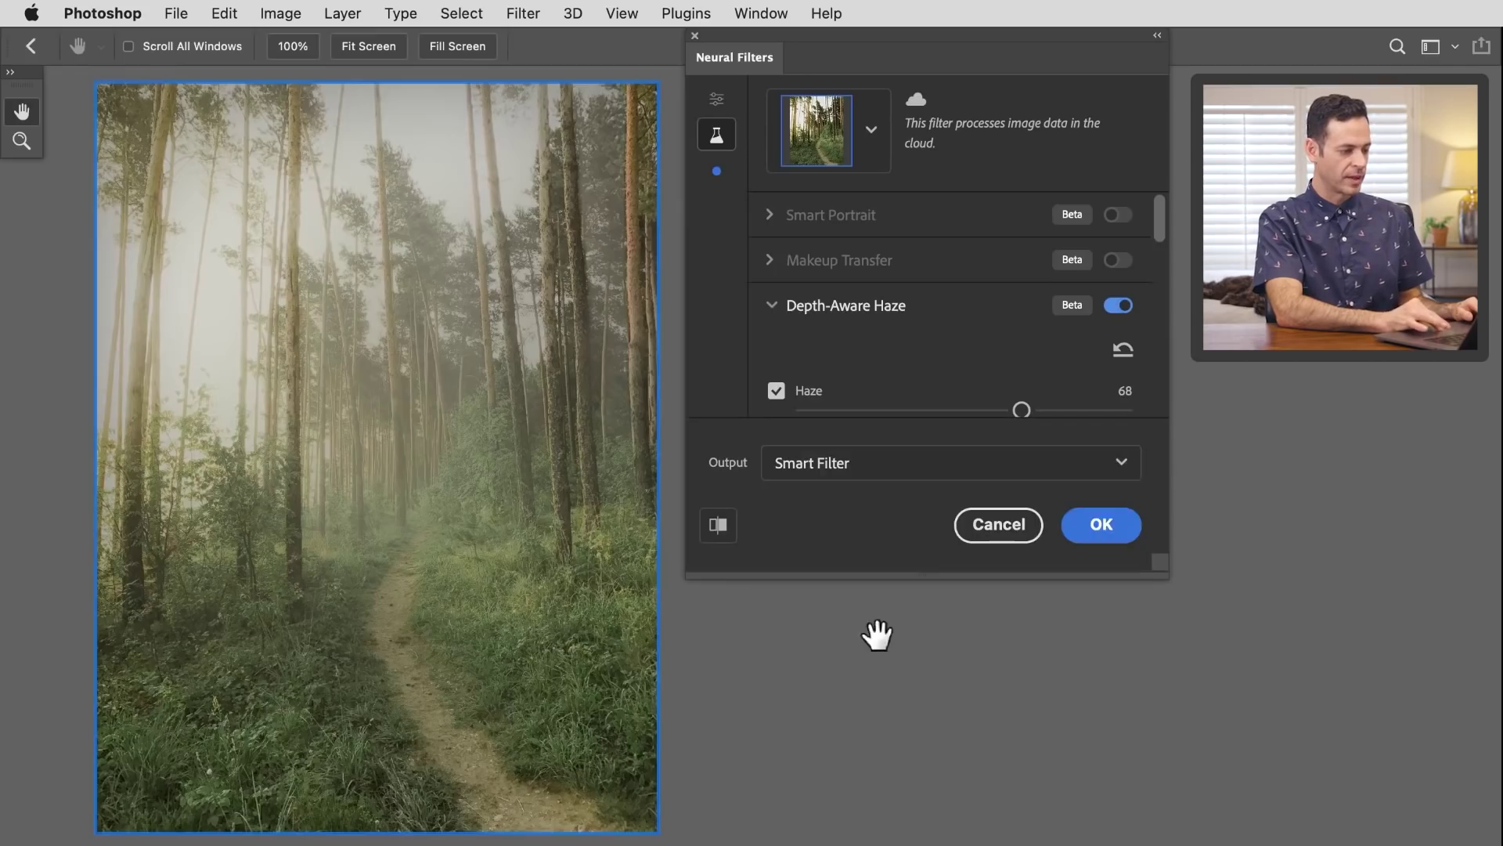
left_click(1102, 534)
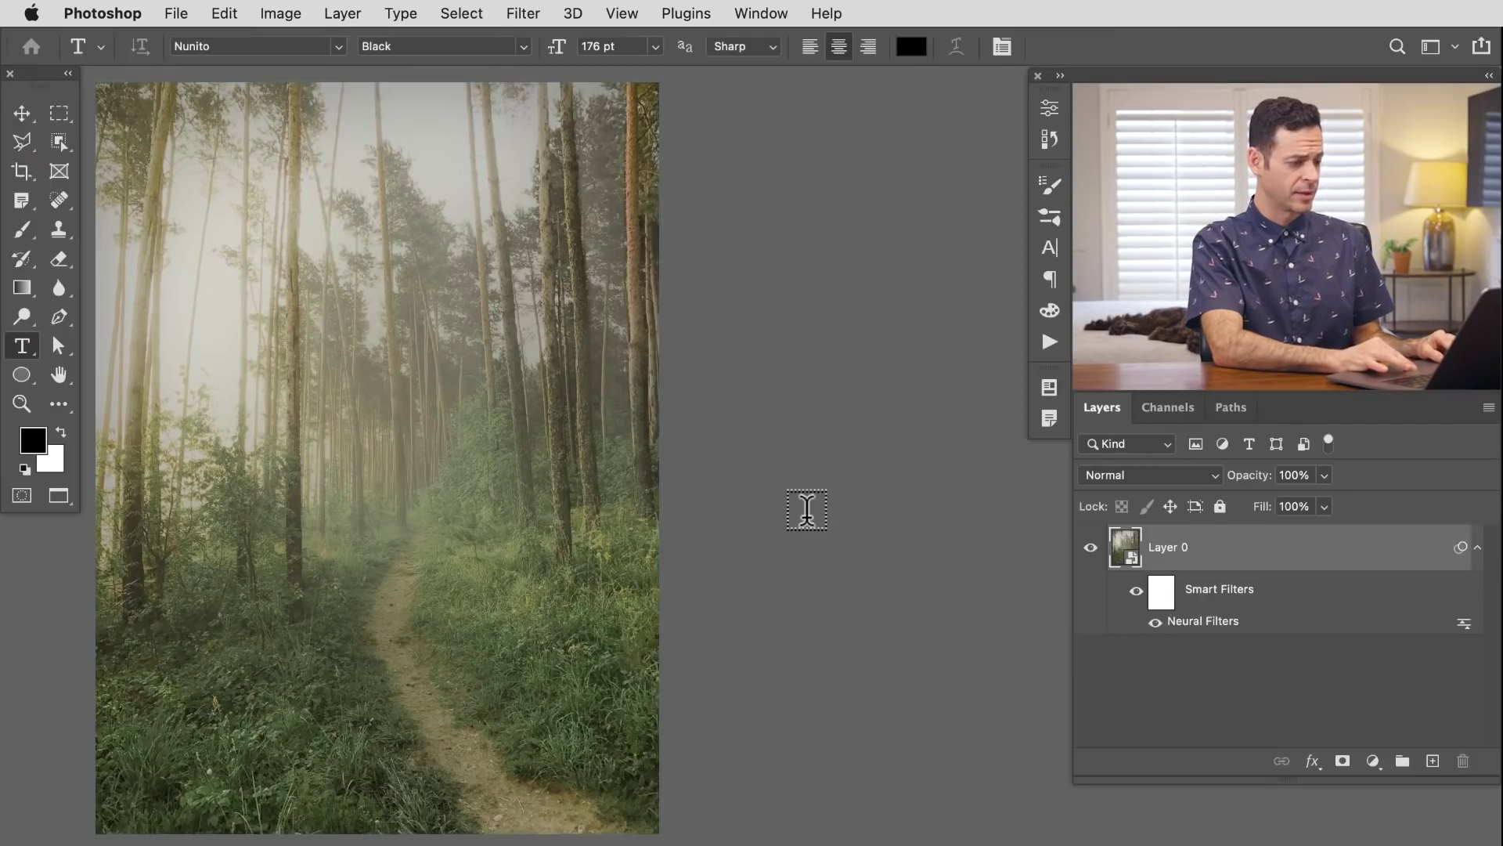
Step: Toggle the Neural Filters smart filter's visibility off and back on to compare
left_click(1152, 621)
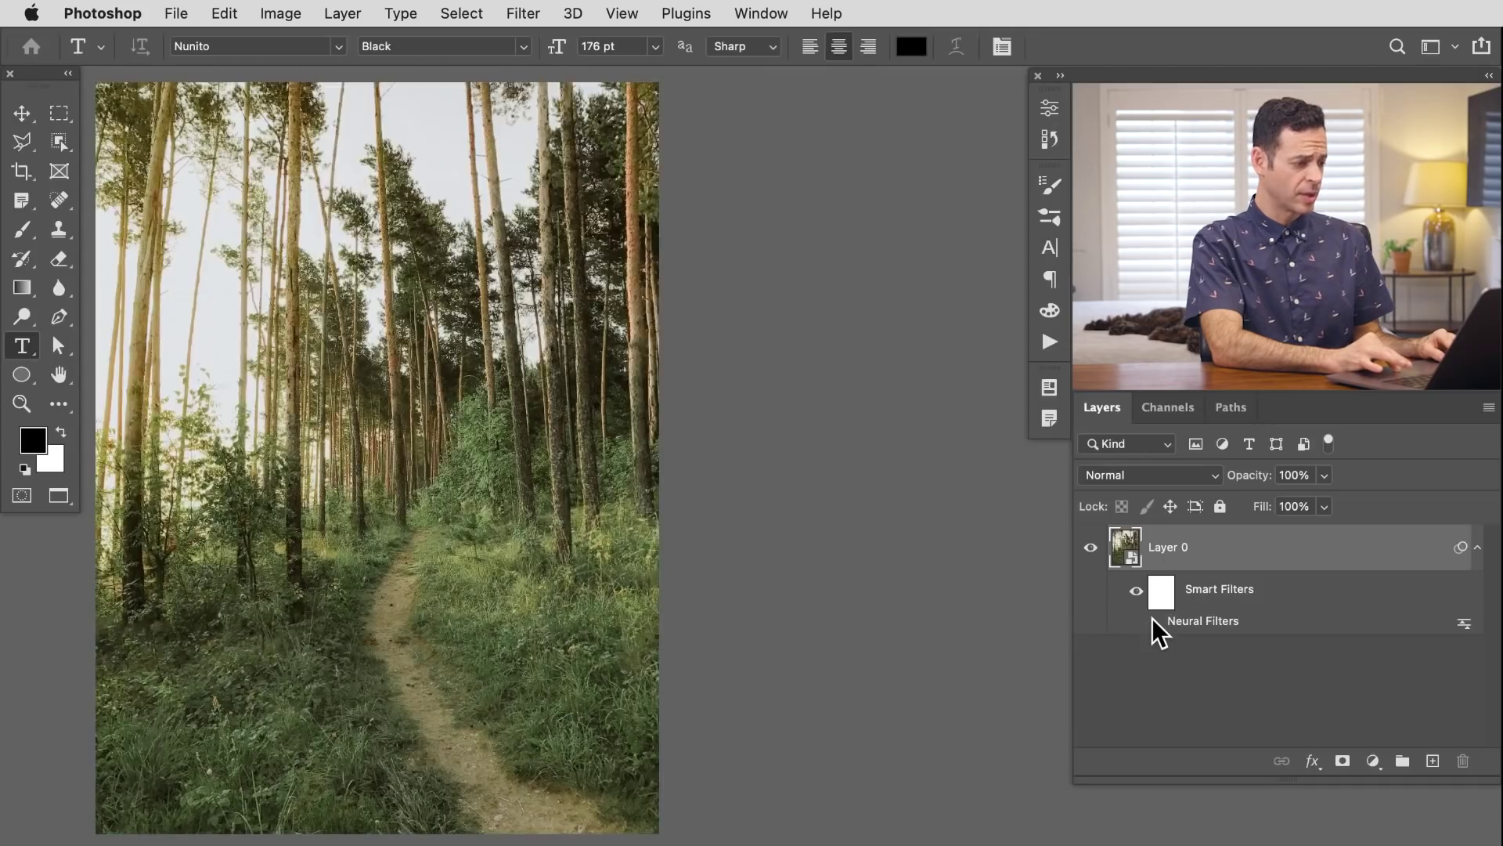
left_click(1154, 623)
left_click(1154, 623)
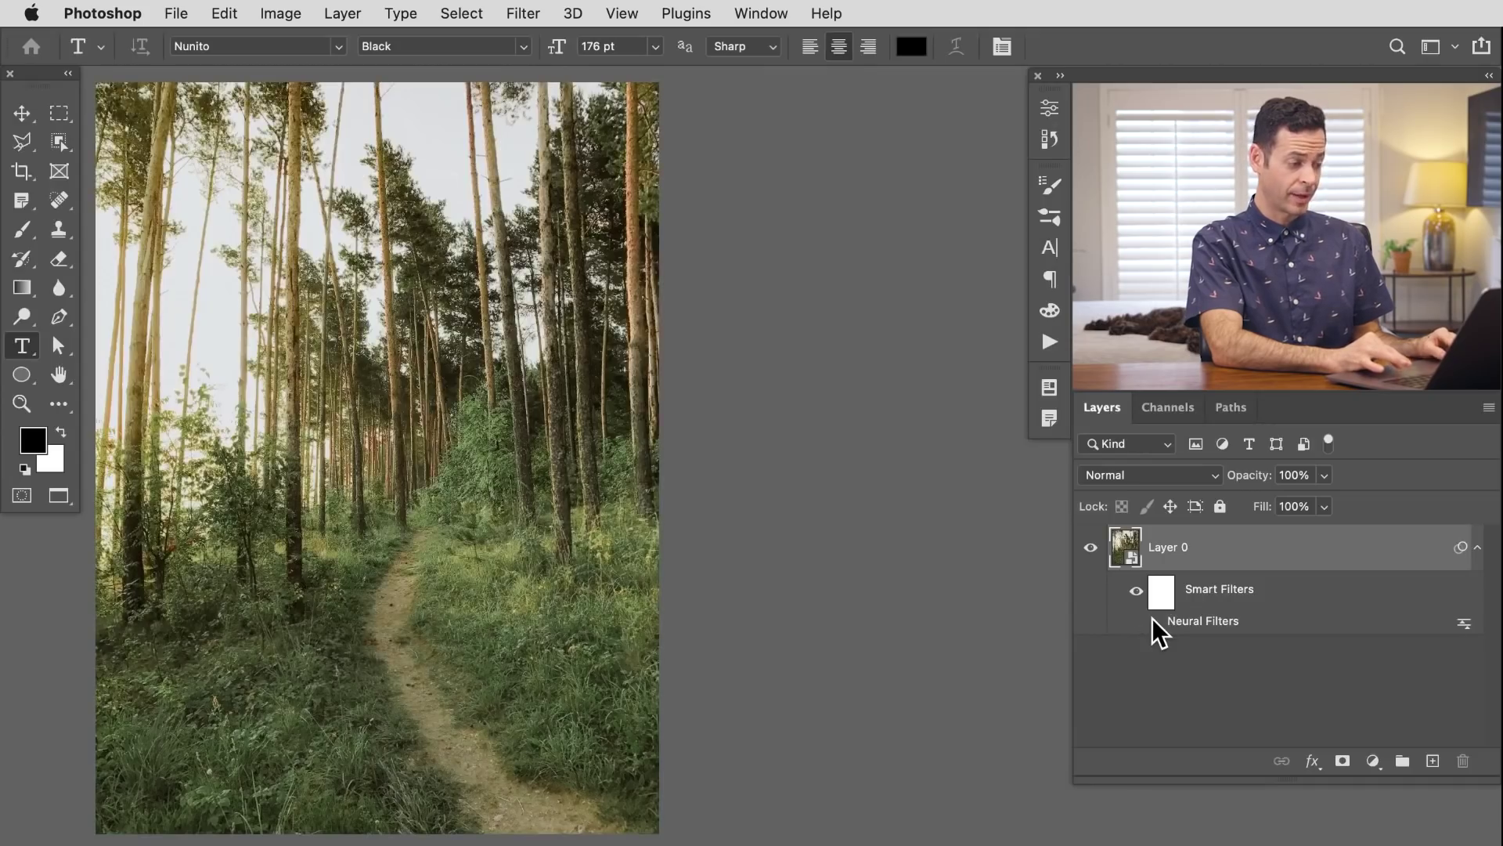
left_click(1154, 623)
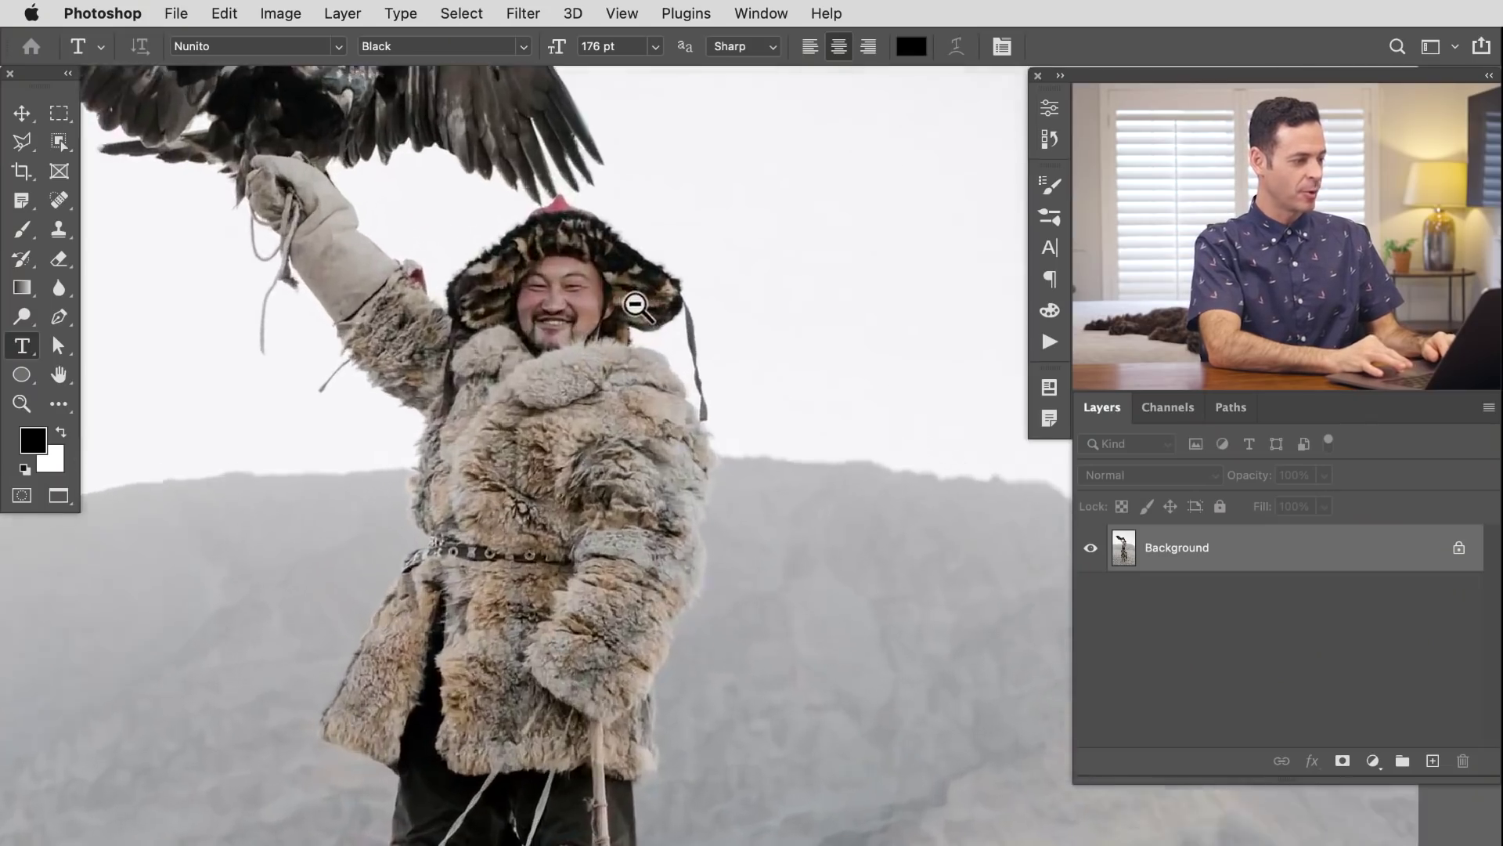
Step: Pan the eagle-hunter photo down to the horse and zoom out to fit it
scroll(752, 466, "down", 4)
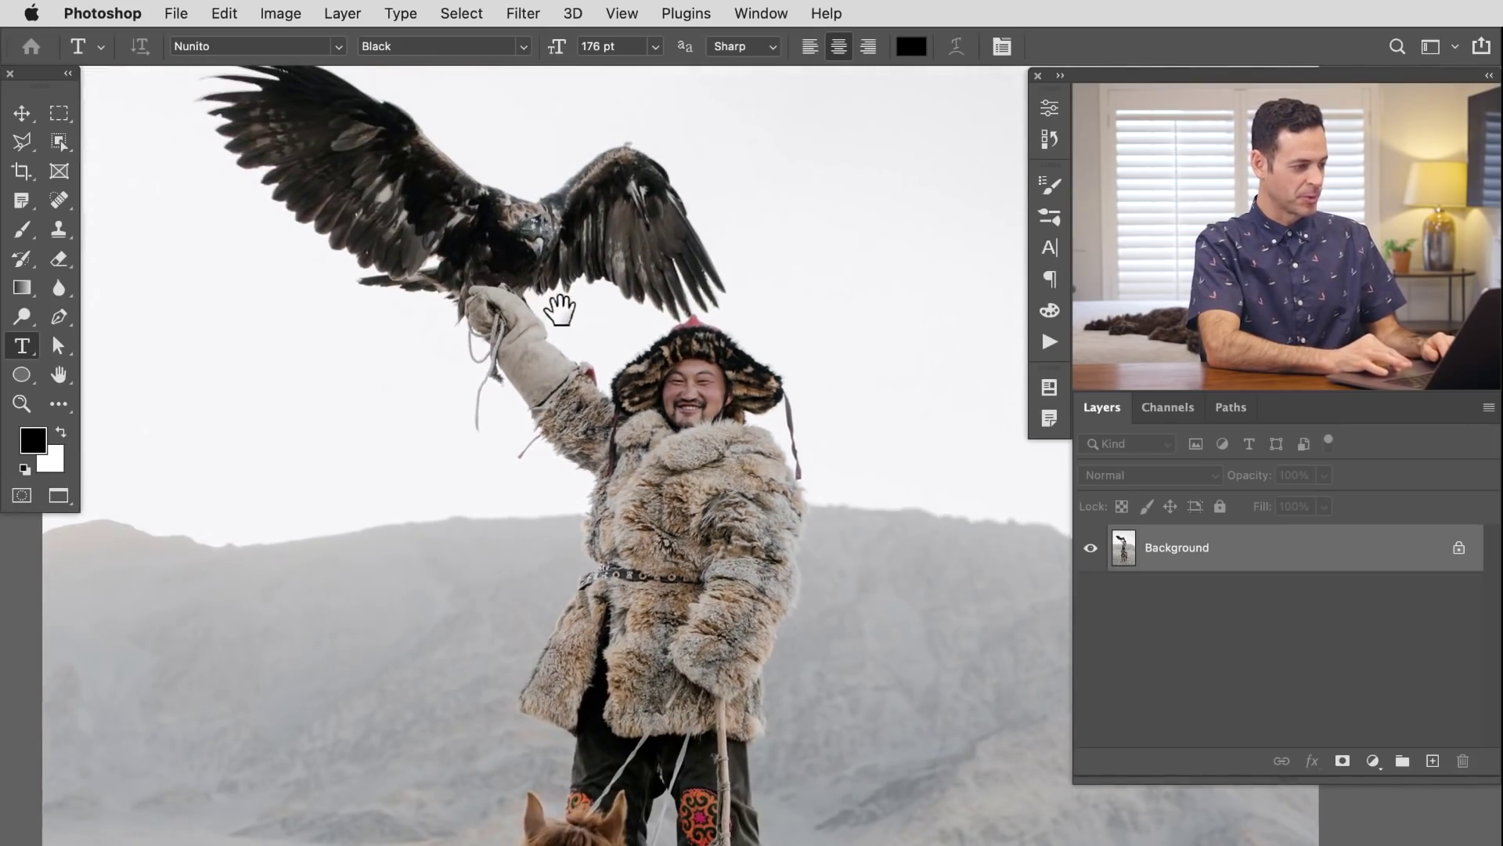
left_click_drag(552, 396, 497, 157)
left_click_drag(581, 565, 578, 262)
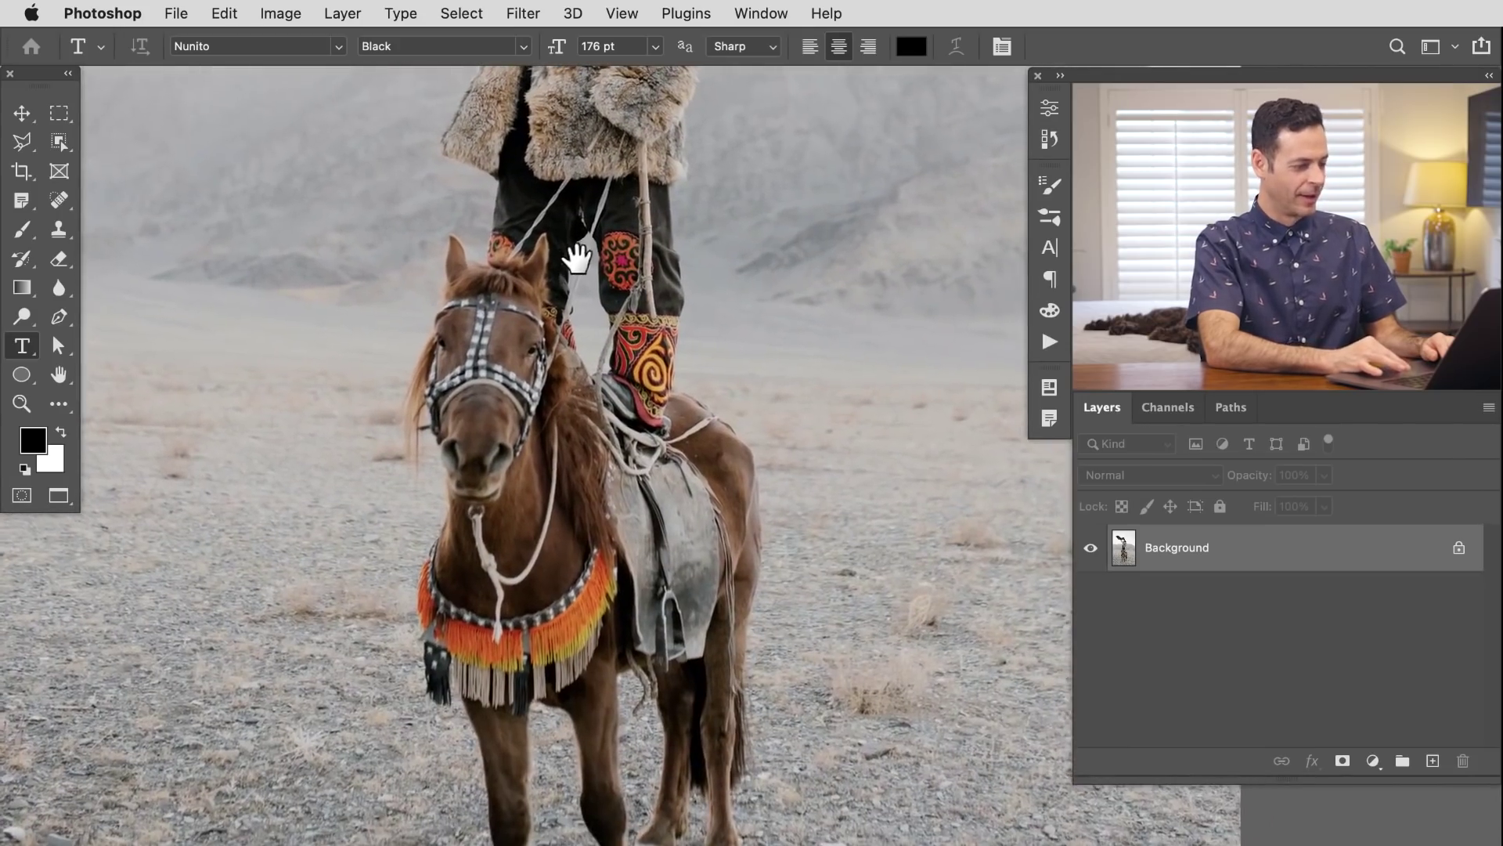
left_click_drag(710, 420, 429, 435)
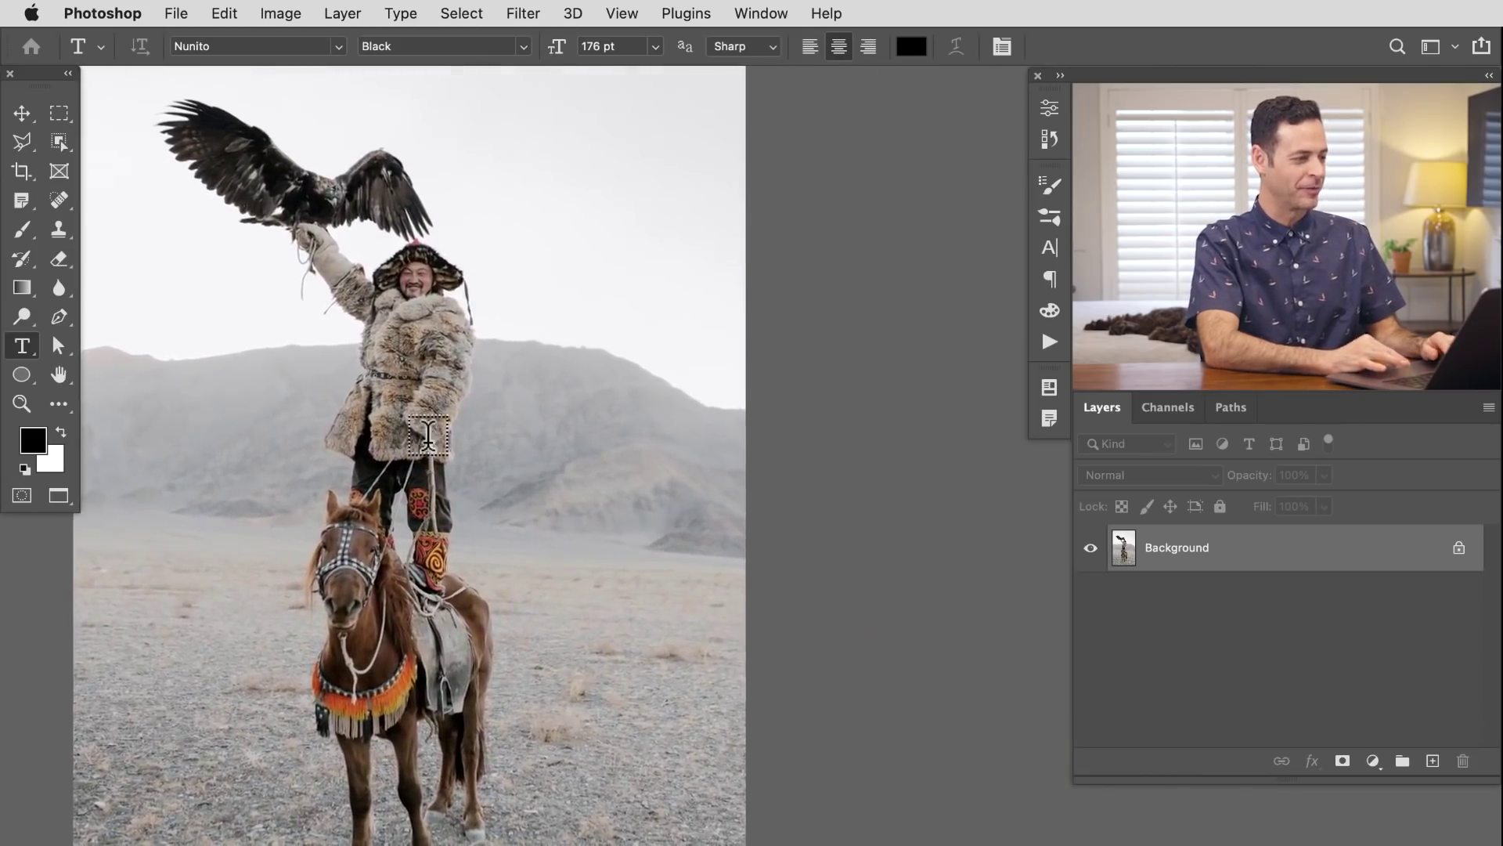
left_click(522, 14)
Step: Switch on Depth-Aware Haze at Haze 50 for the eagle-hunter photo, resizing the panel to one column
left_click(567, 103)
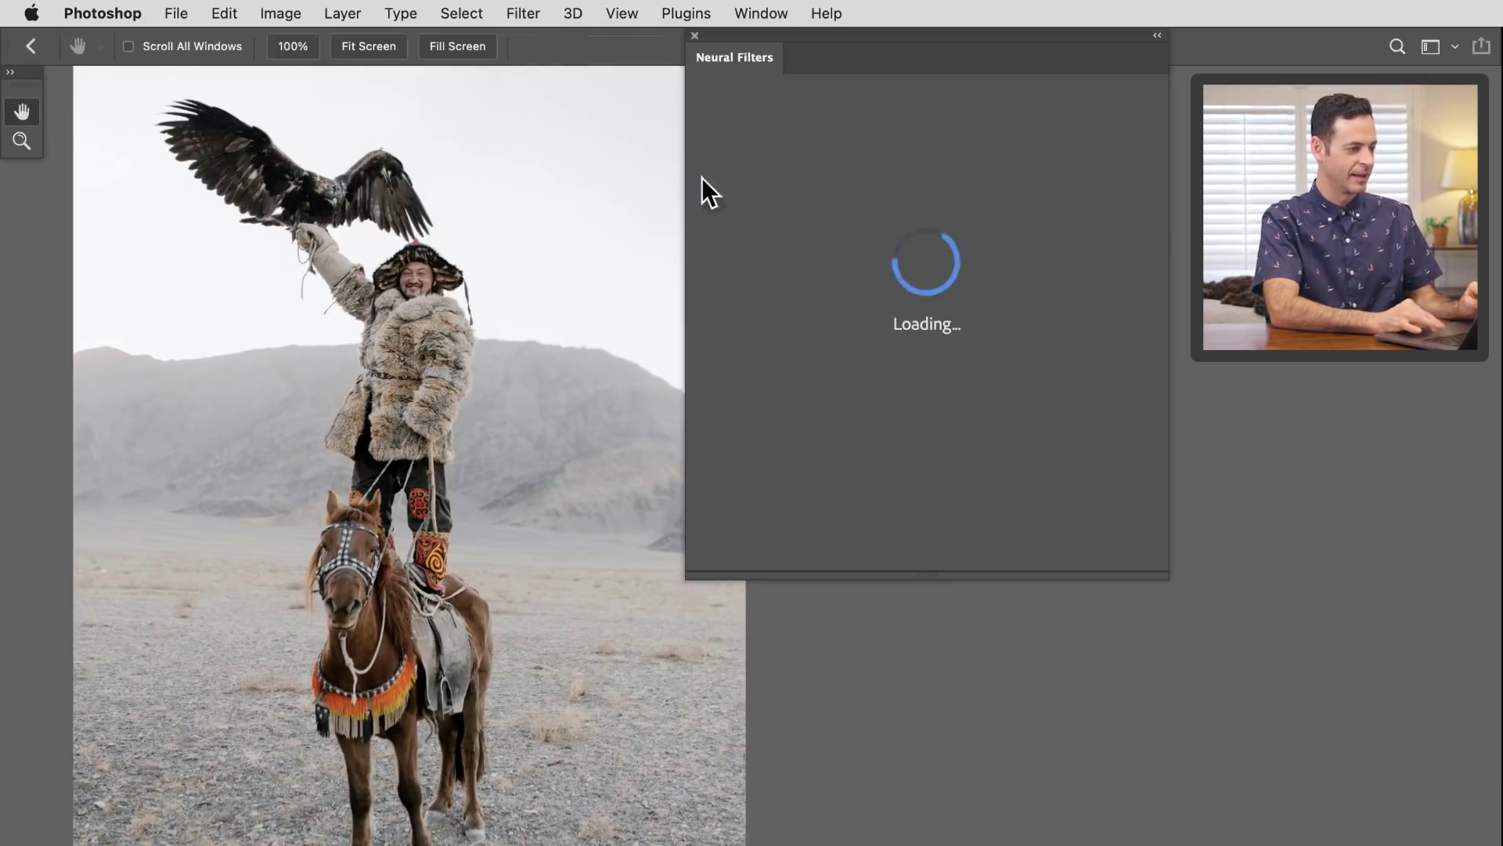
left_click_drag(688, 577, 479, 647)
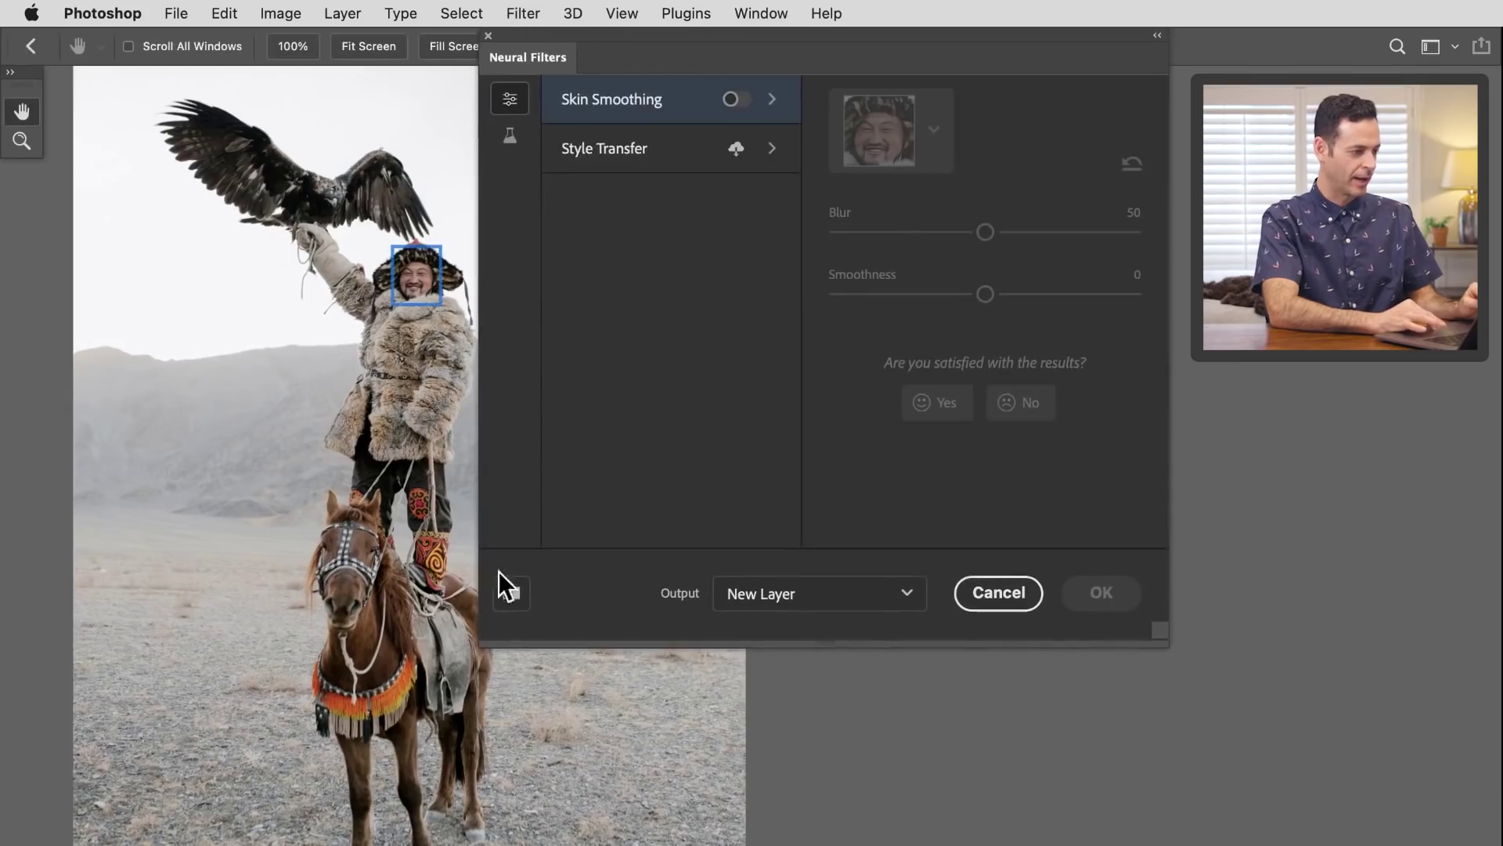
left_click(511, 140)
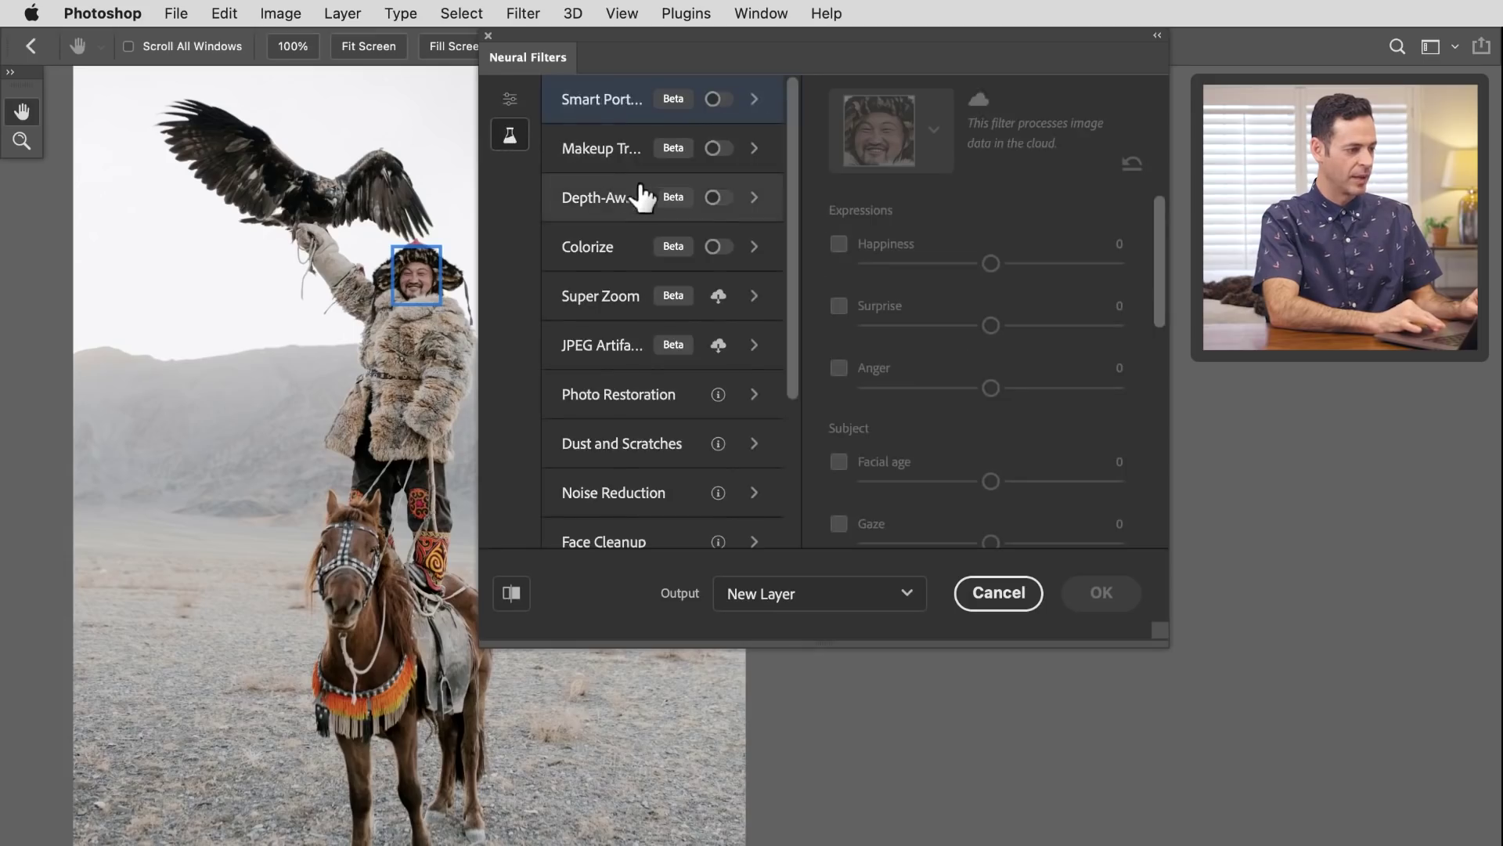
left_click(712, 198)
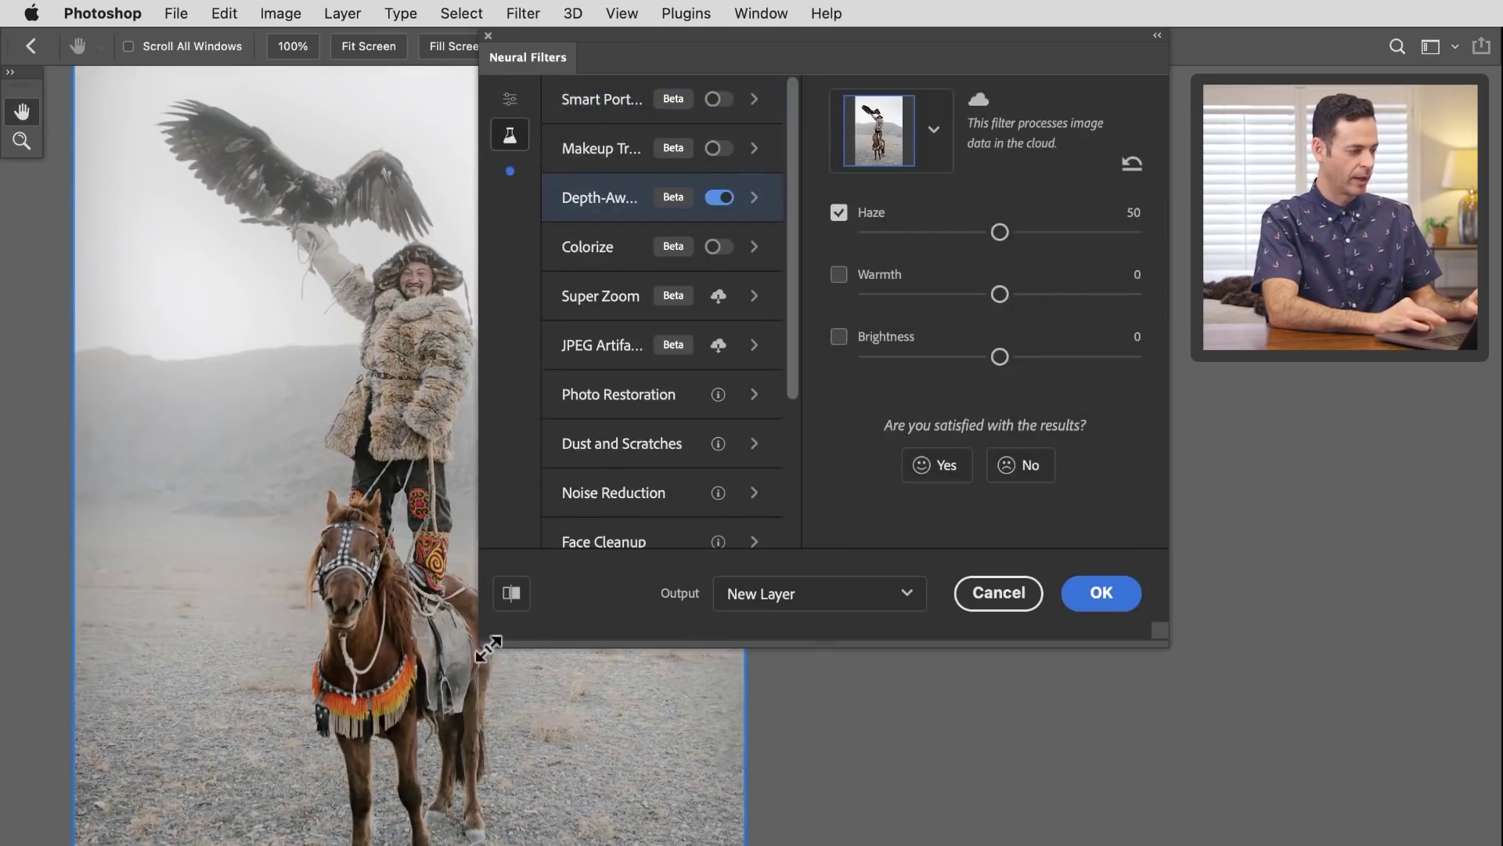
left_click_drag(489, 649, 689, 631)
scroll(908, 306, "down", 2)
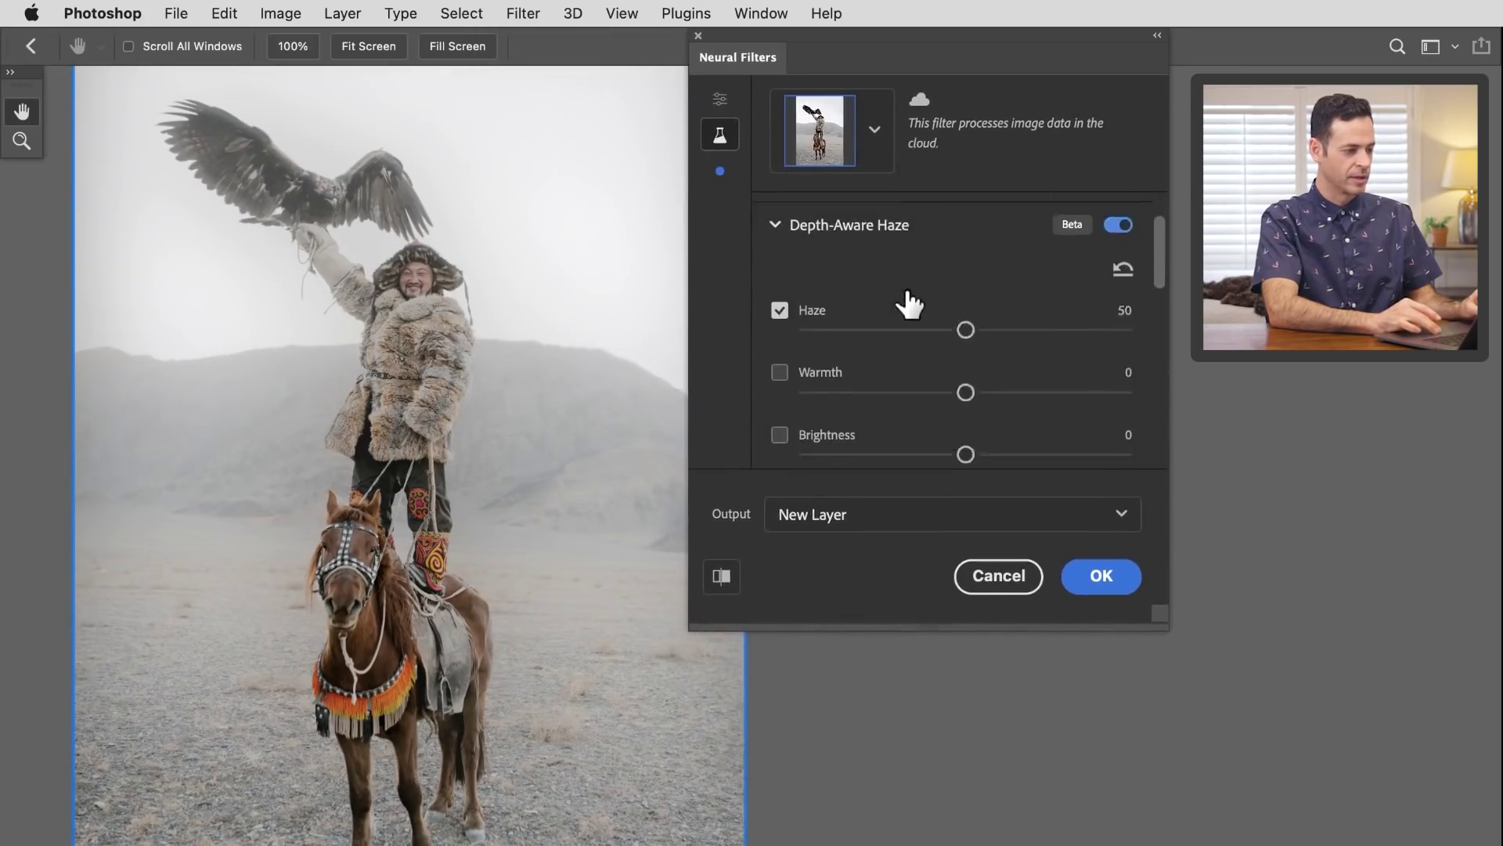
scroll(909, 306, "down", 1)
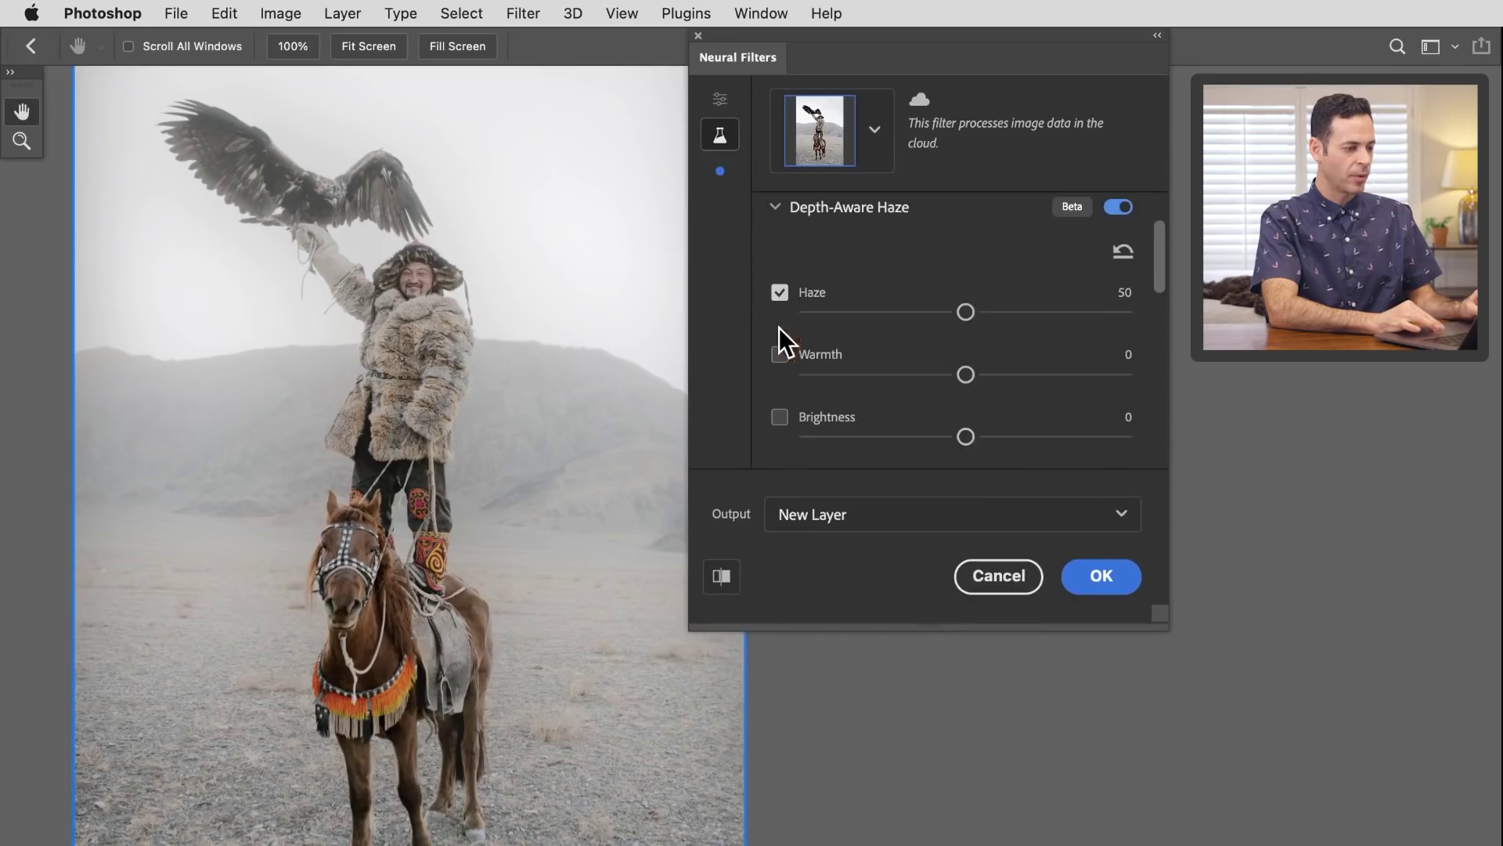
Step: Compare hazed and original previews, zoomed in on the man's face
left_click(721, 577)
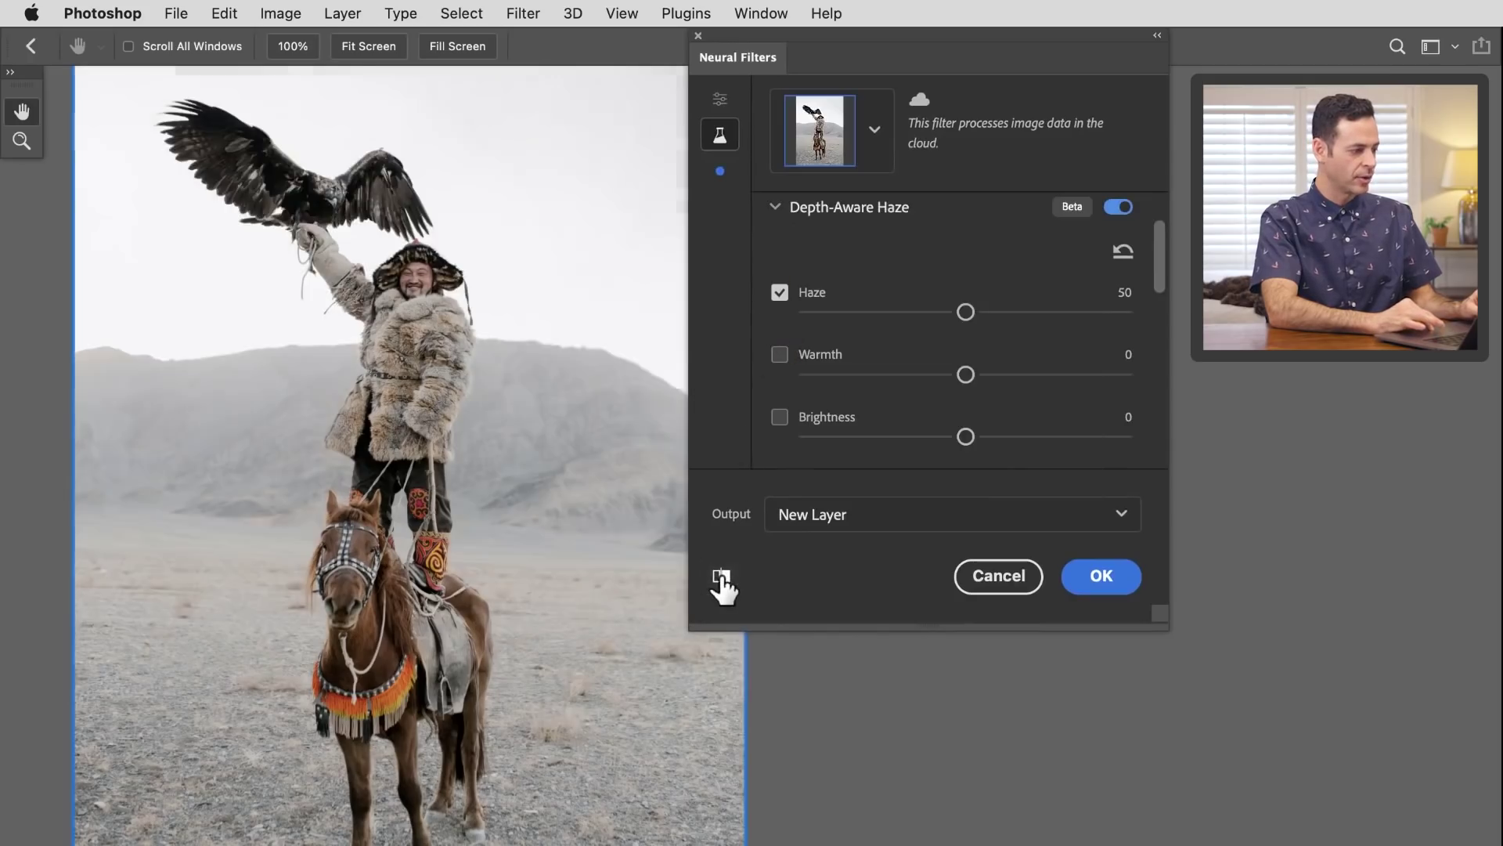
left_click(721, 577)
left_click(721, 577)
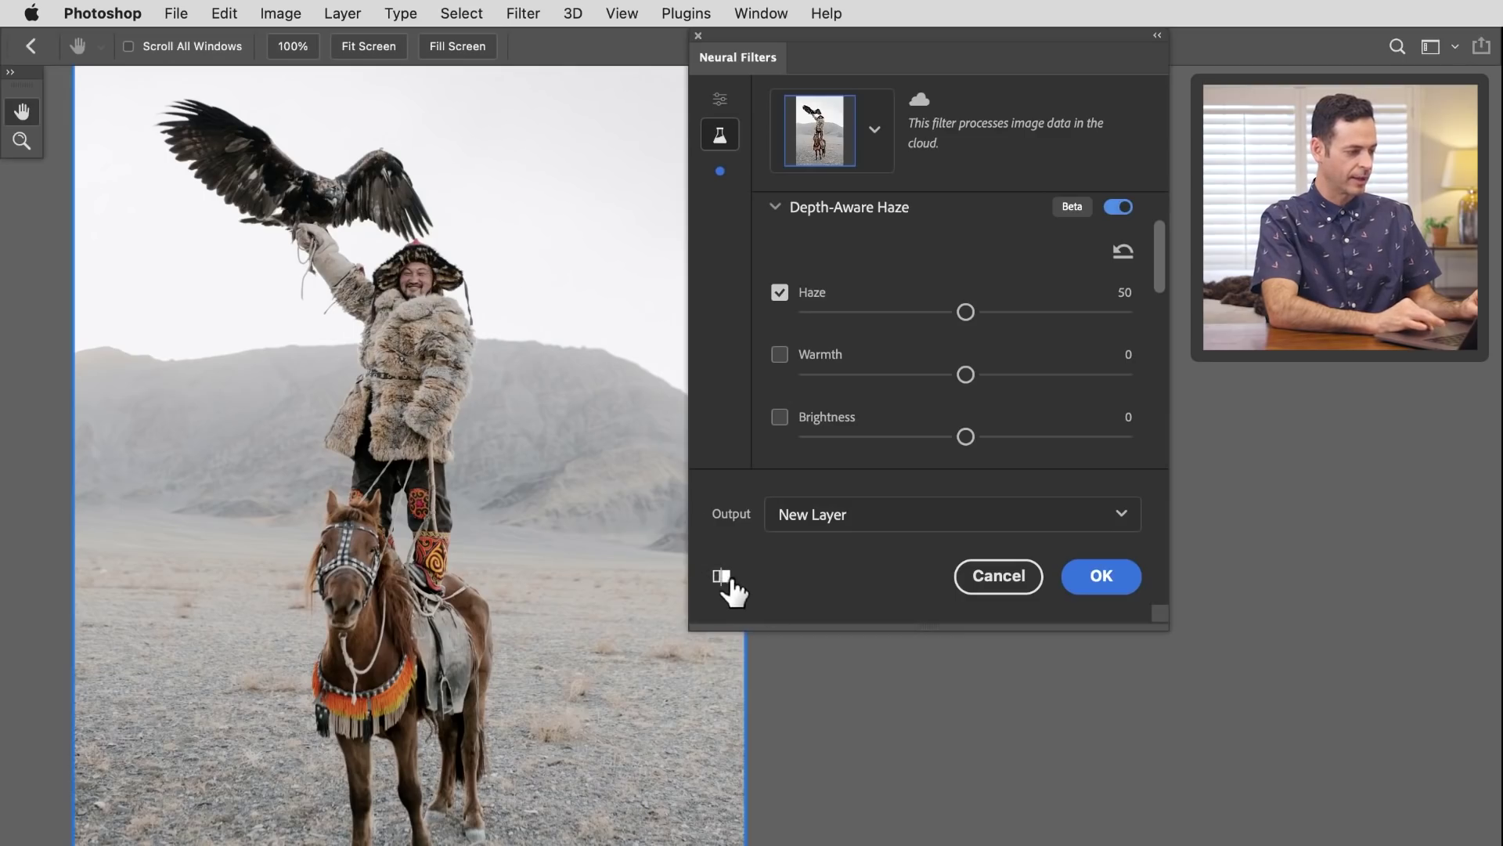
left_click(721, 577)
left_click_drag(410, 263, 540, 242)
left_click(721, 577)
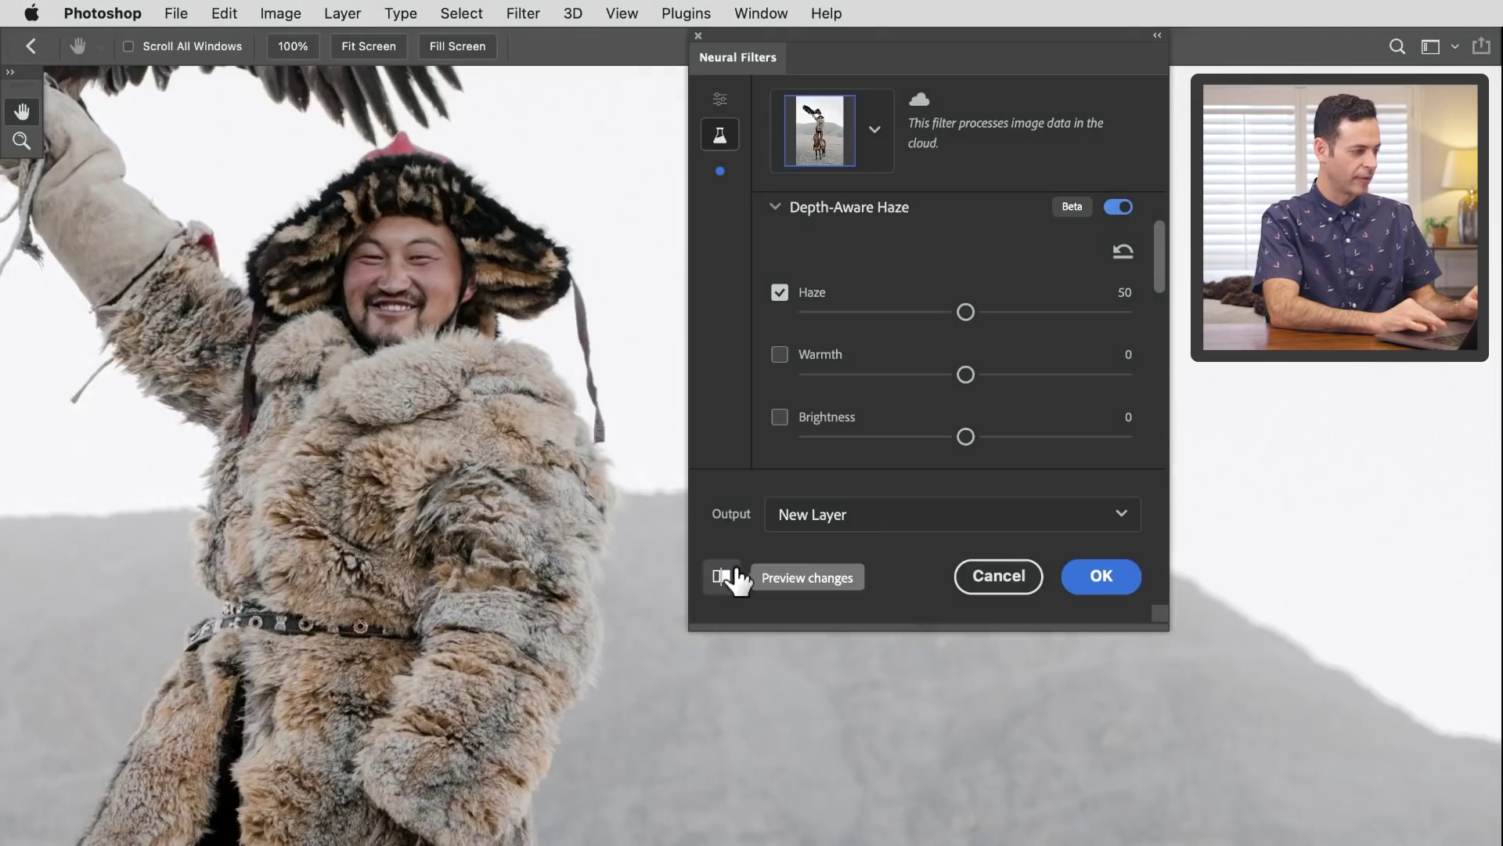
left_click(721, 577)
left_click(721, 577)
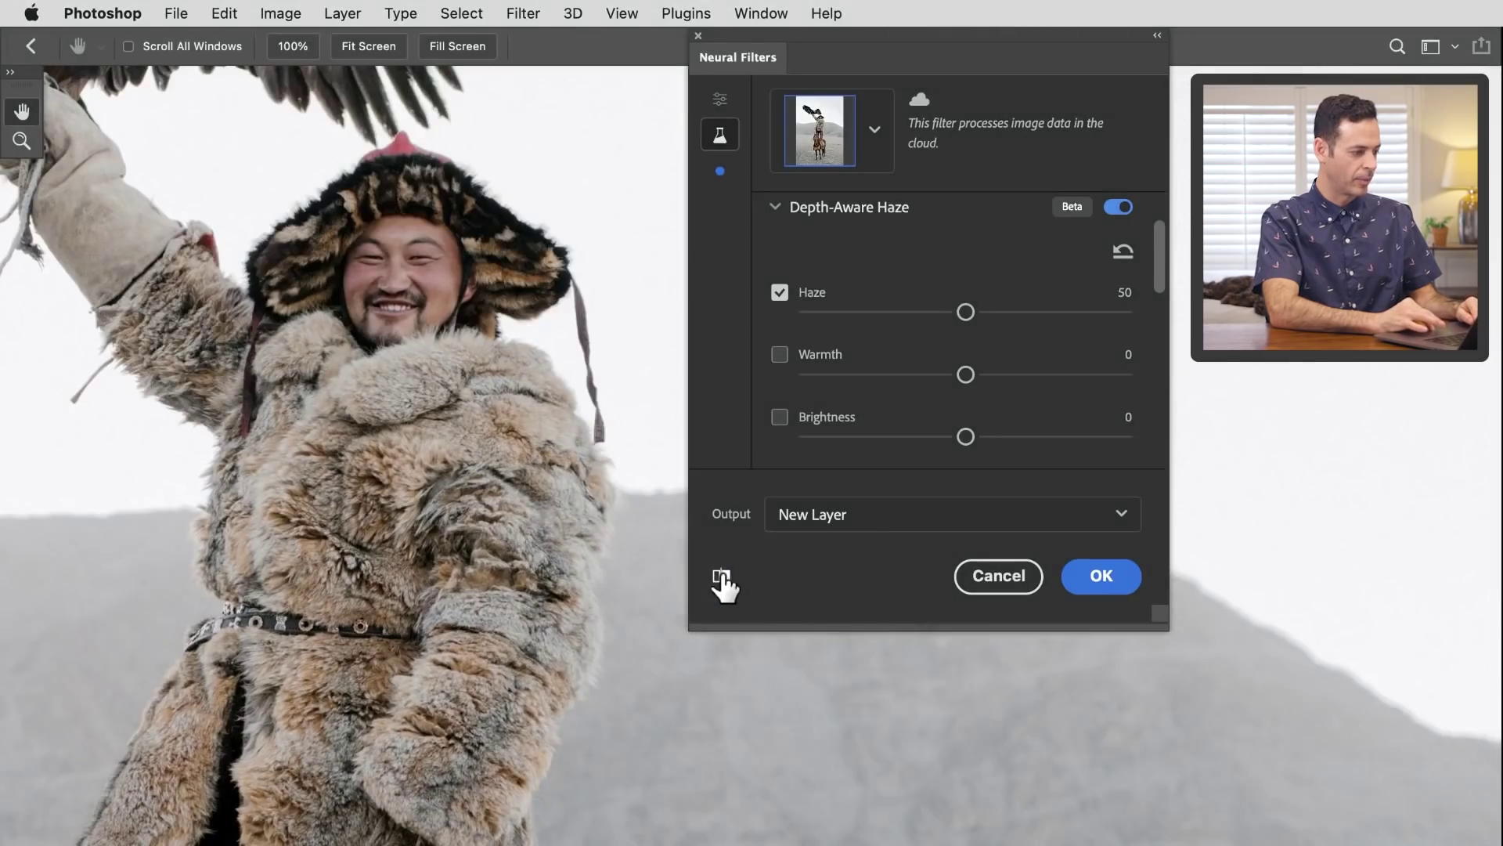
left_click(722, 577)
left_click(722, 577)
Step: Zoom out to show eagle, man and horse, and compare with and without haze
left_click_drag(638, 553, 483, 476)
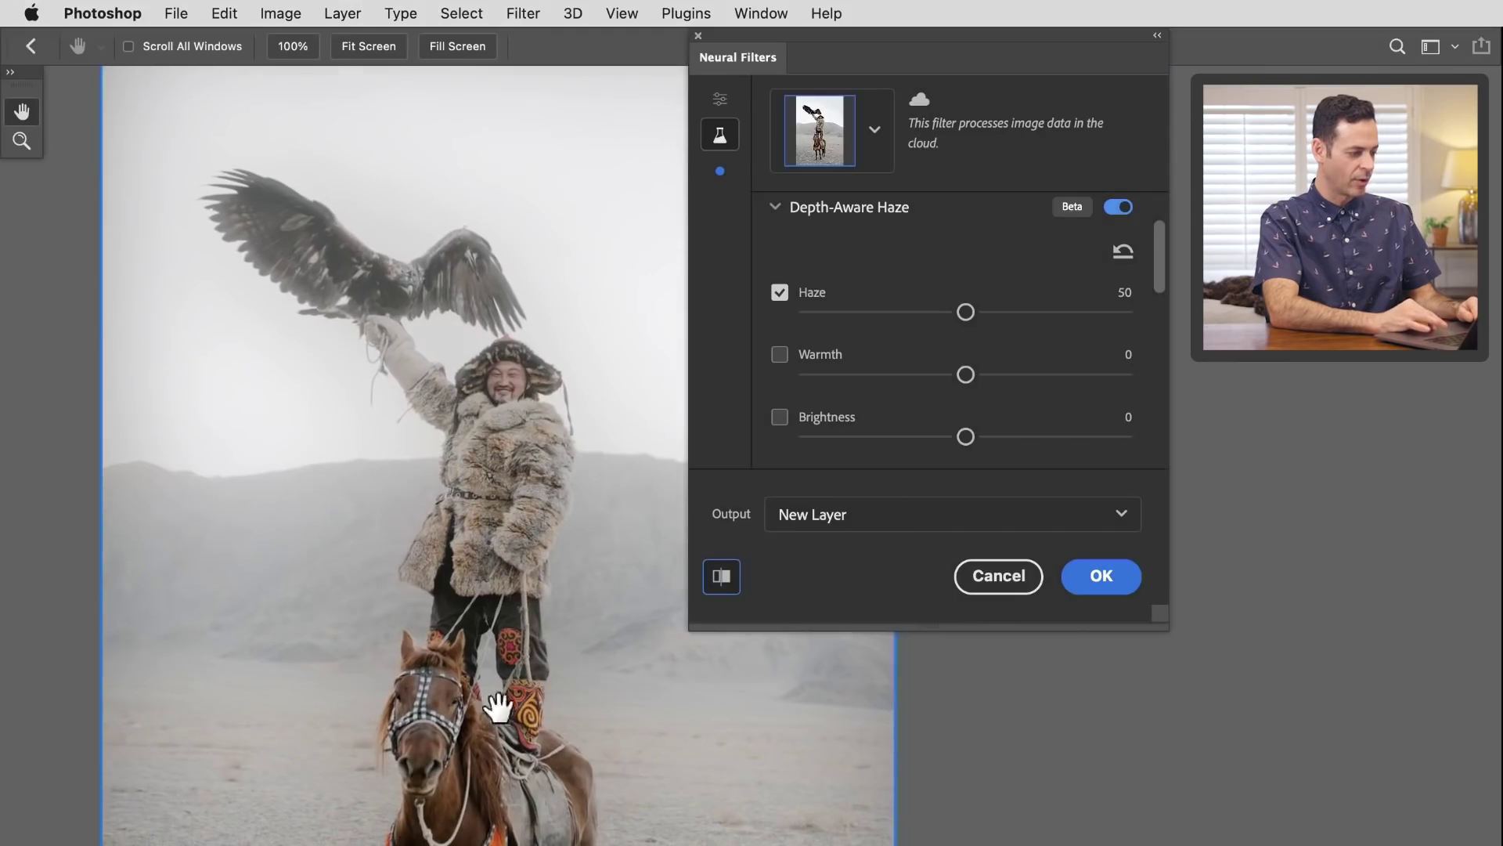
left_click_drag(498, 708, 470, 604)
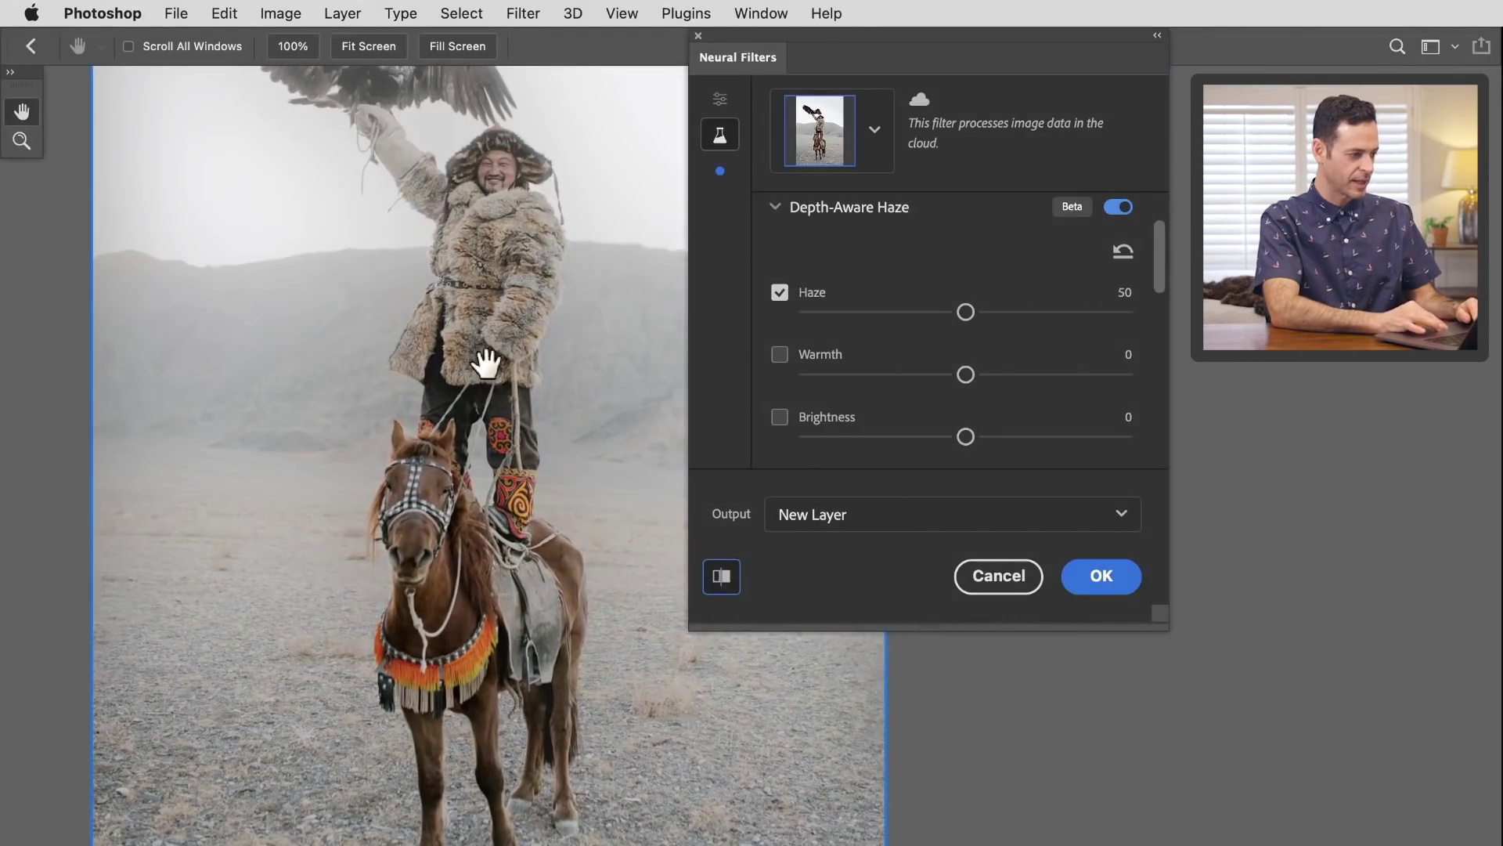
left_click_drag(487, 325, 548, 645)
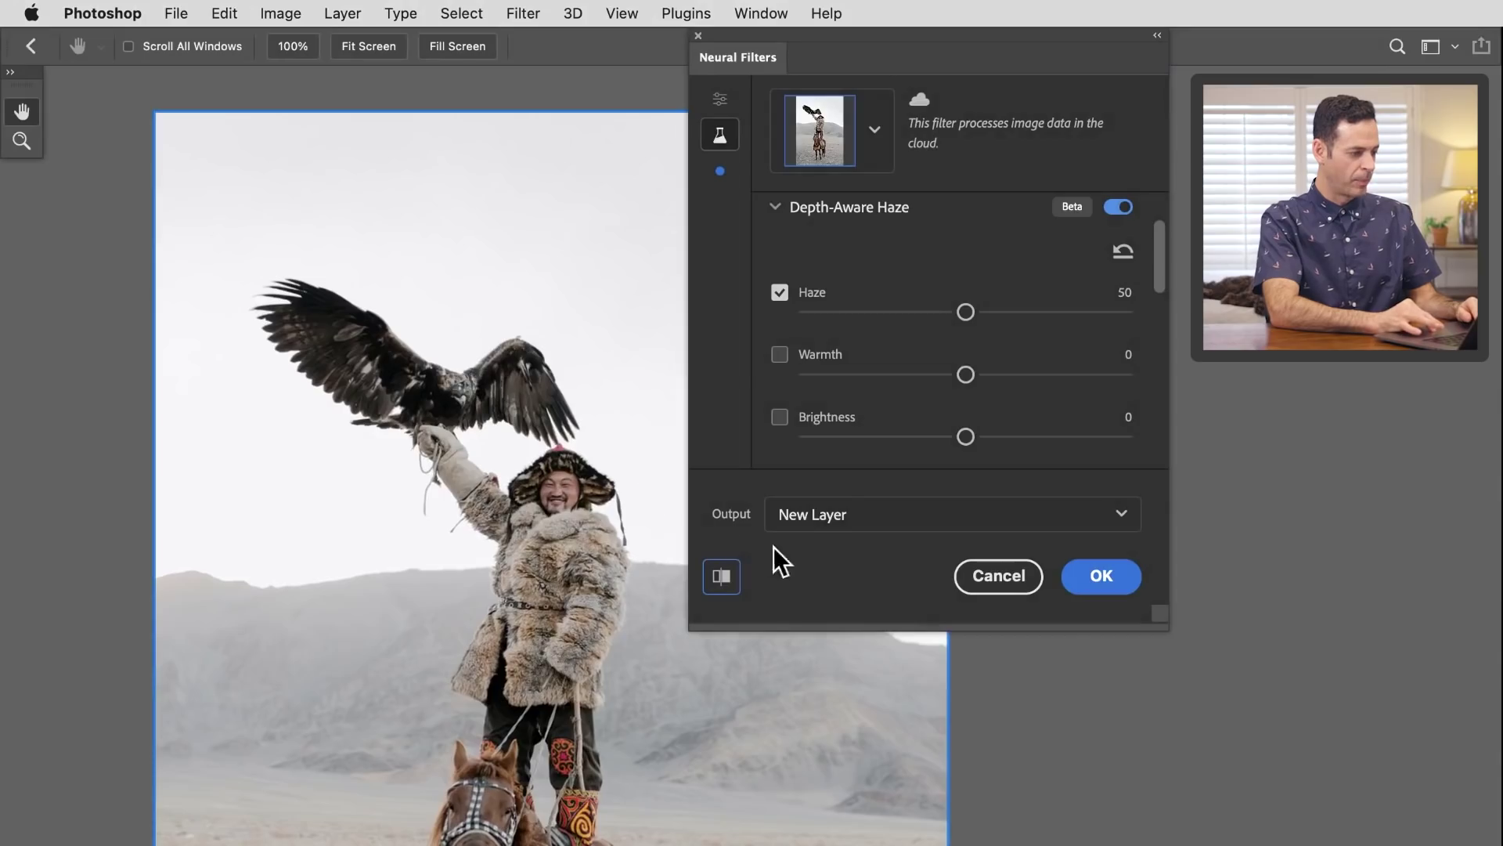
left_click(726, 580)
left_click(726, 580)
left_click(726, 581)
left_click(726, 580)
left_click(726, 580)
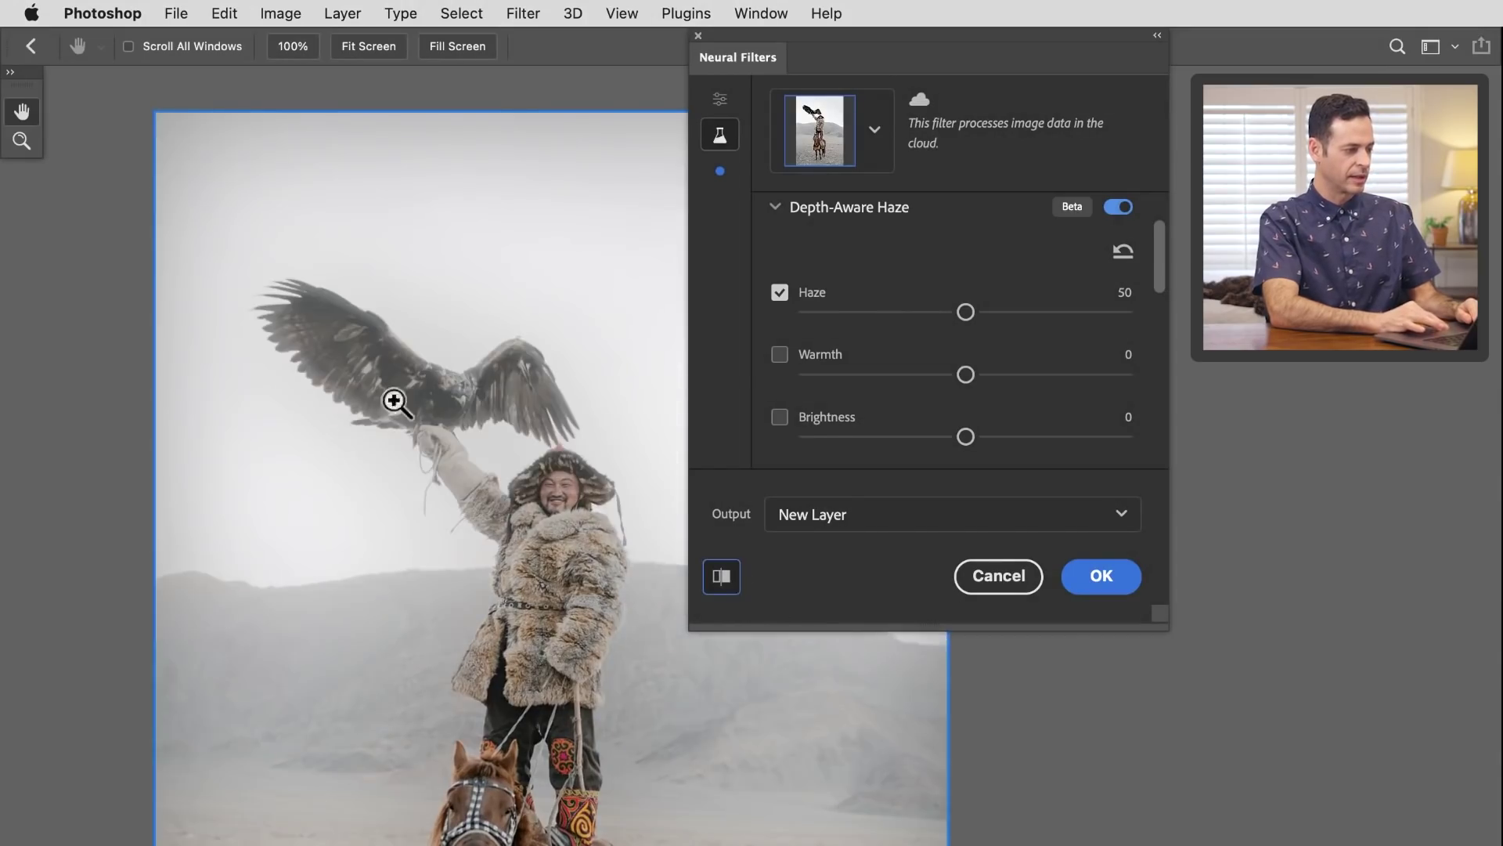
scroll(467, 397, "up", 4)
Step: Compare the eagle's spread wings with and without haze, then zoom out to the whole scene
left_click_drag(493, 396, 407, 392)
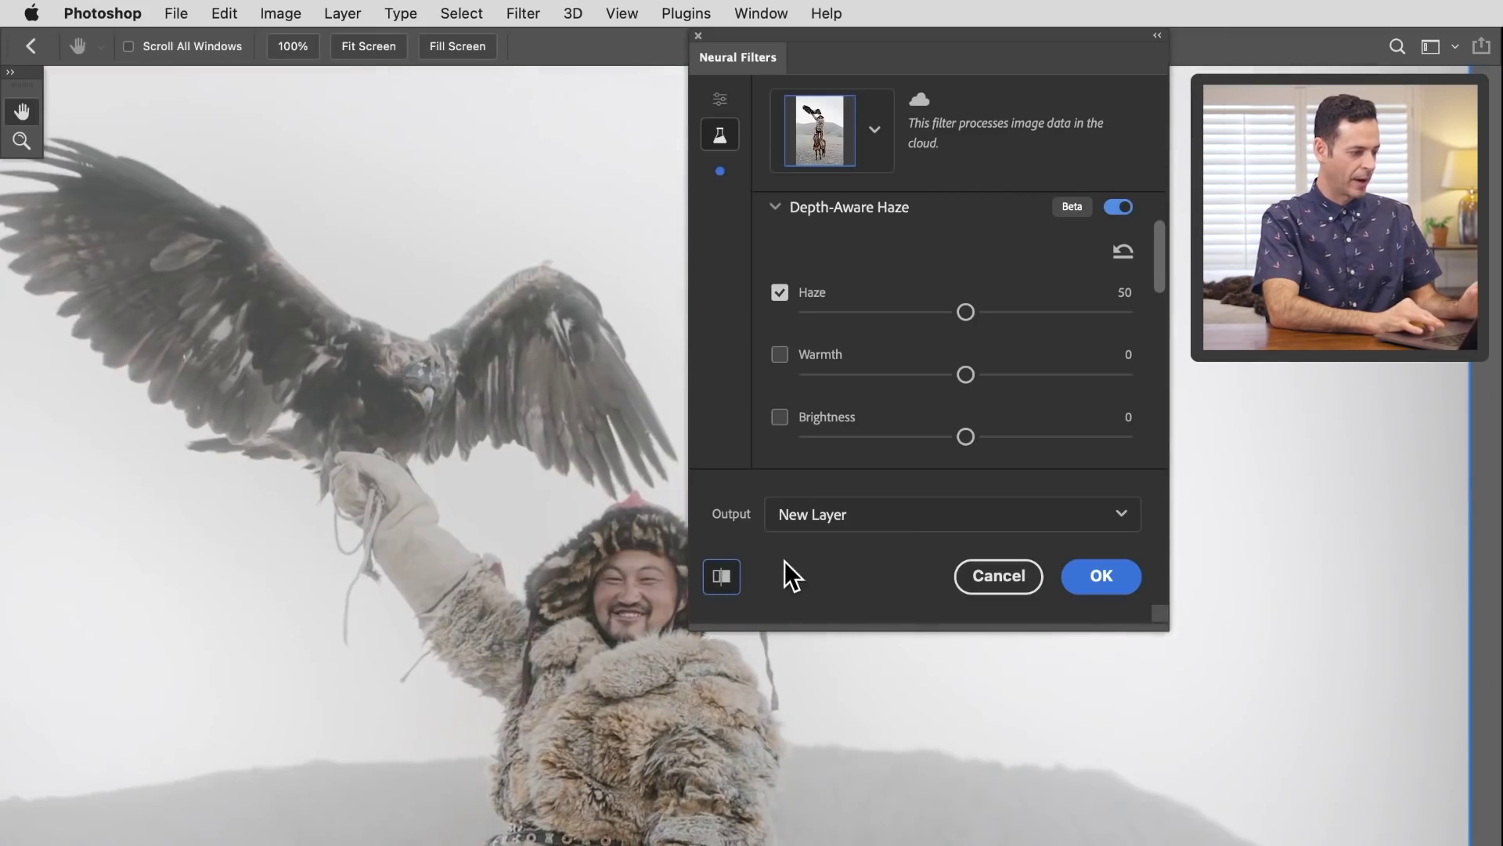
left_click(736, 581)
left_click(738, 583)
left_click(738, 583)
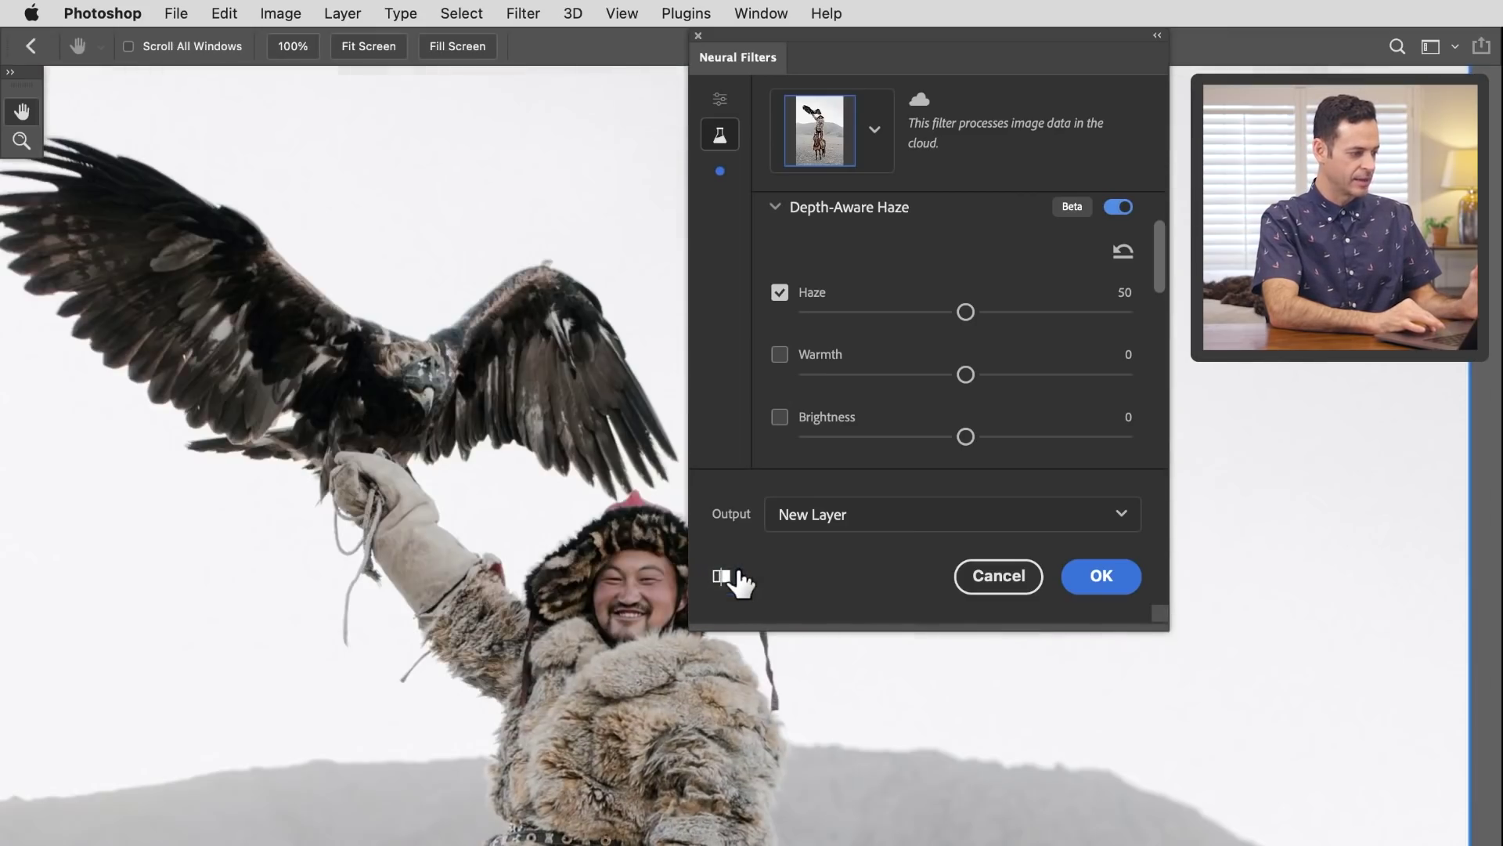
left_click(724, 579)
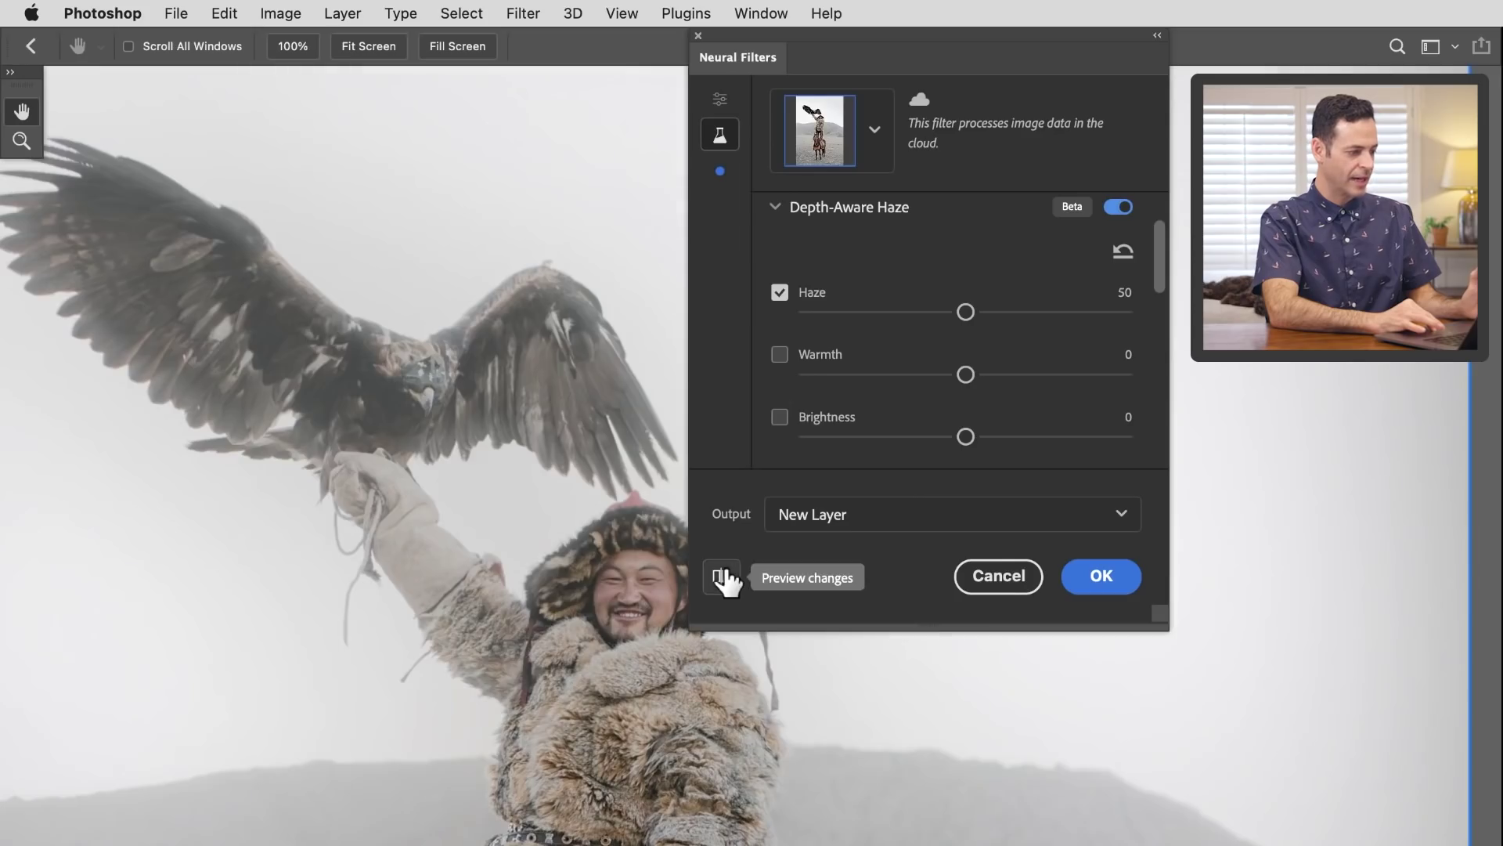
left_click(720, 578)
left_click(724, 580)
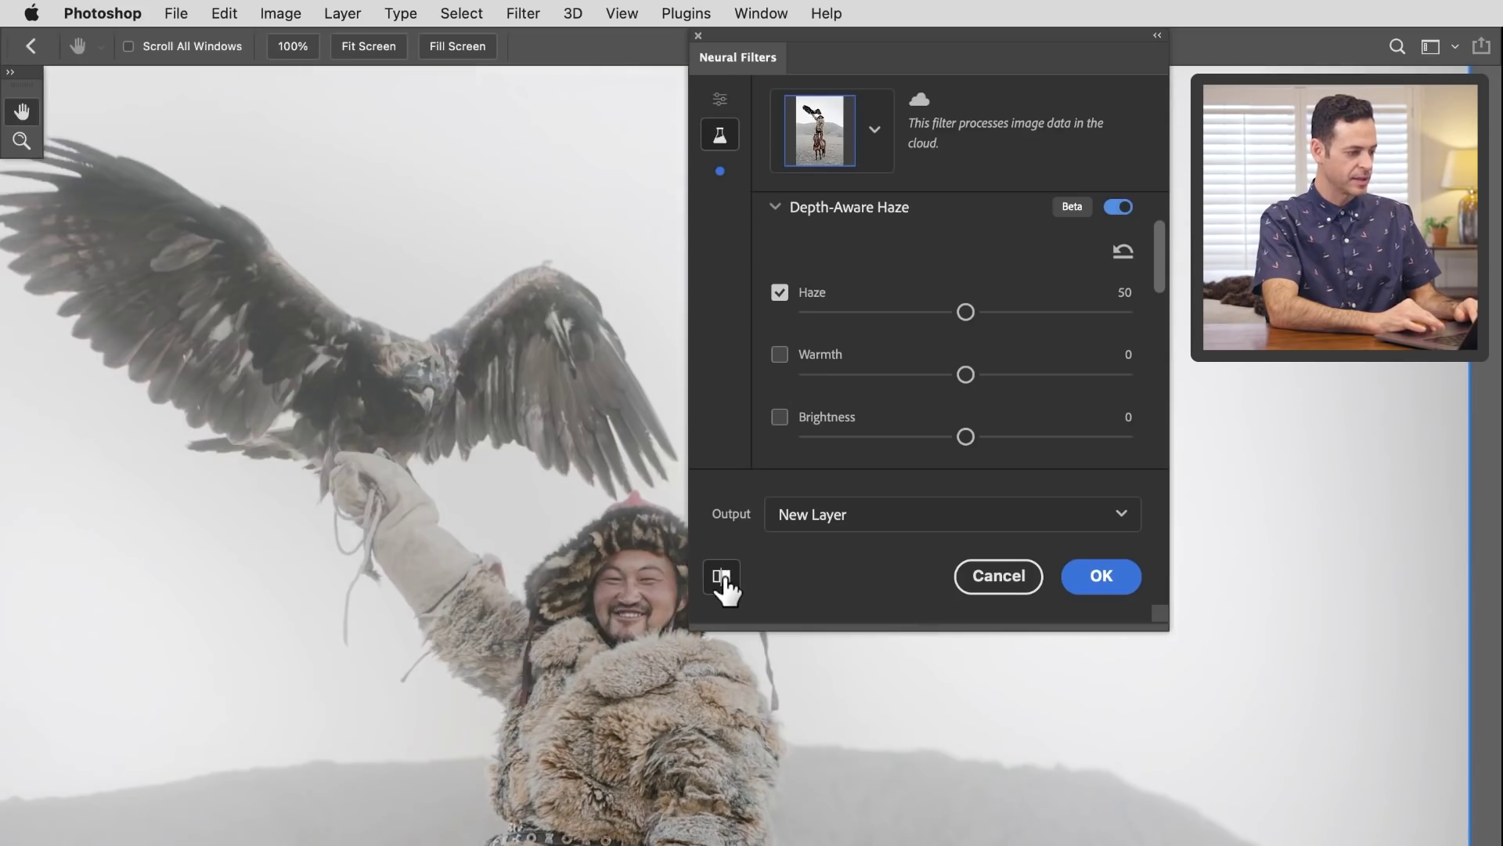
left_click(722, 579)
left_click(723, 580)
left_click(724, 584)
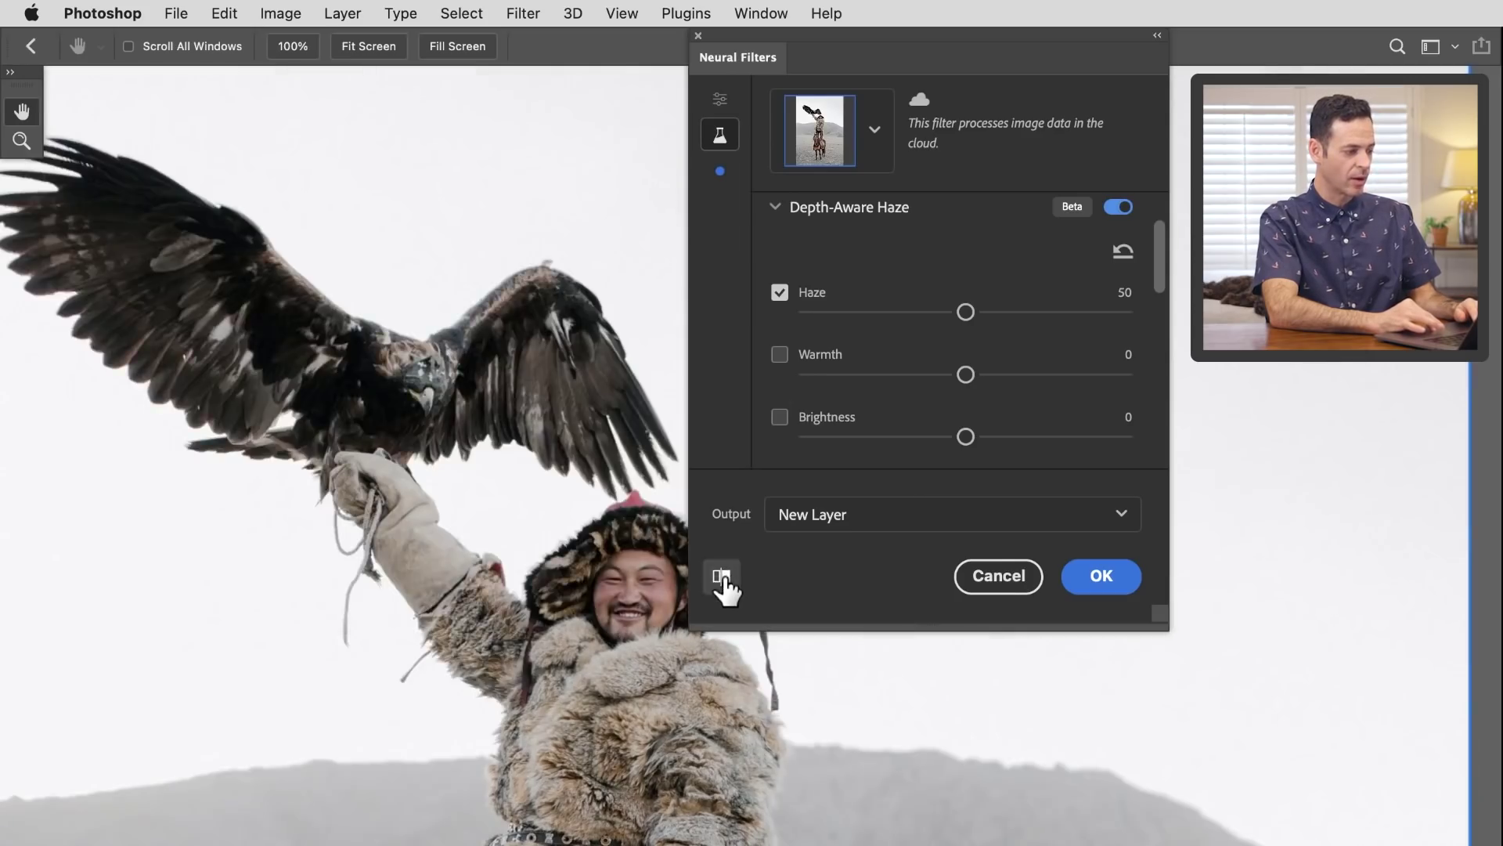
left_click_drag(601, 604, 460, 429)
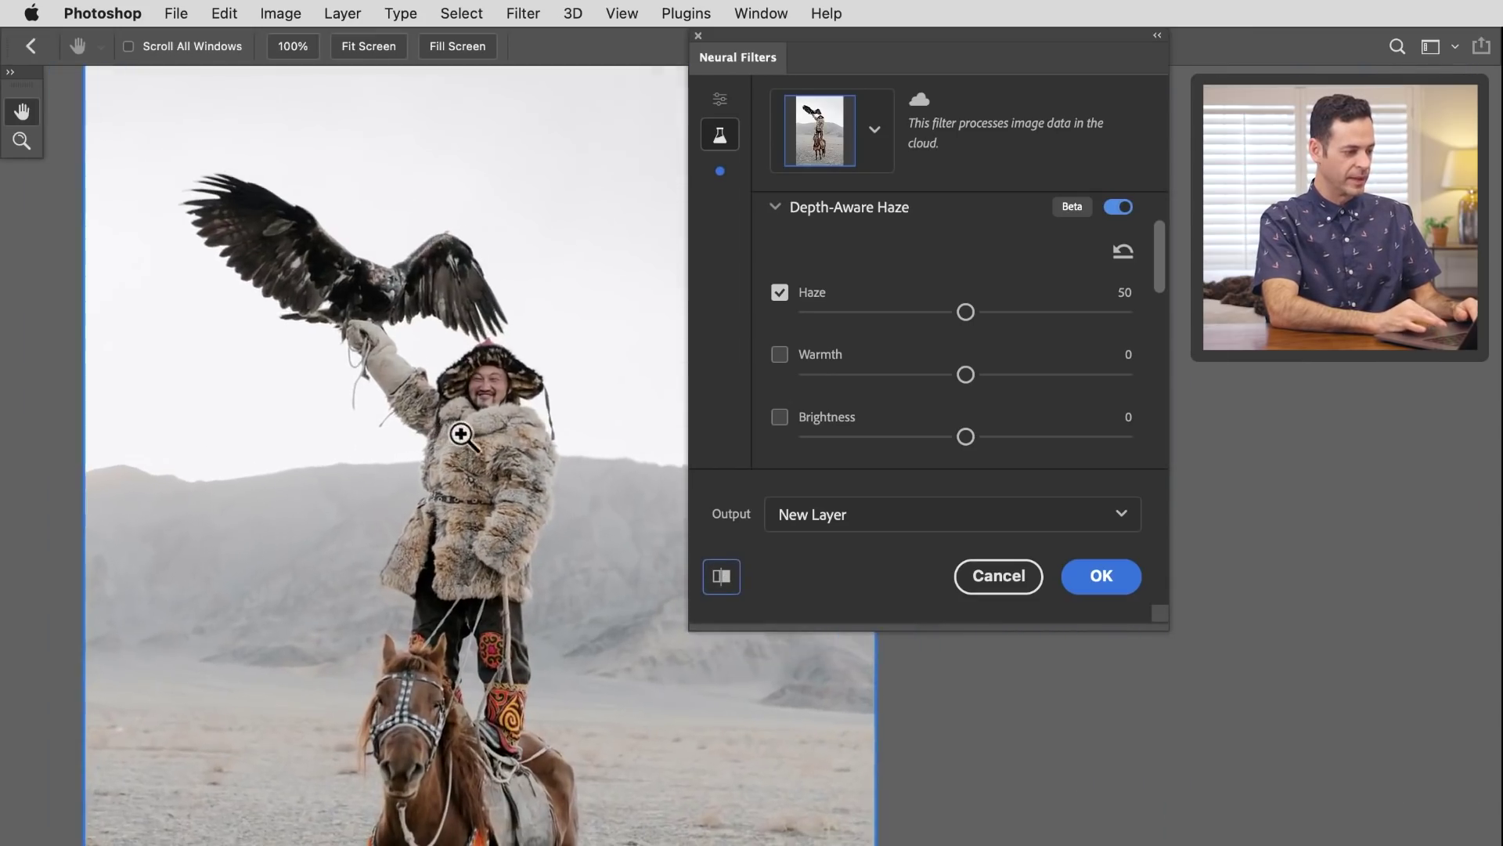
left_click(722, 577)
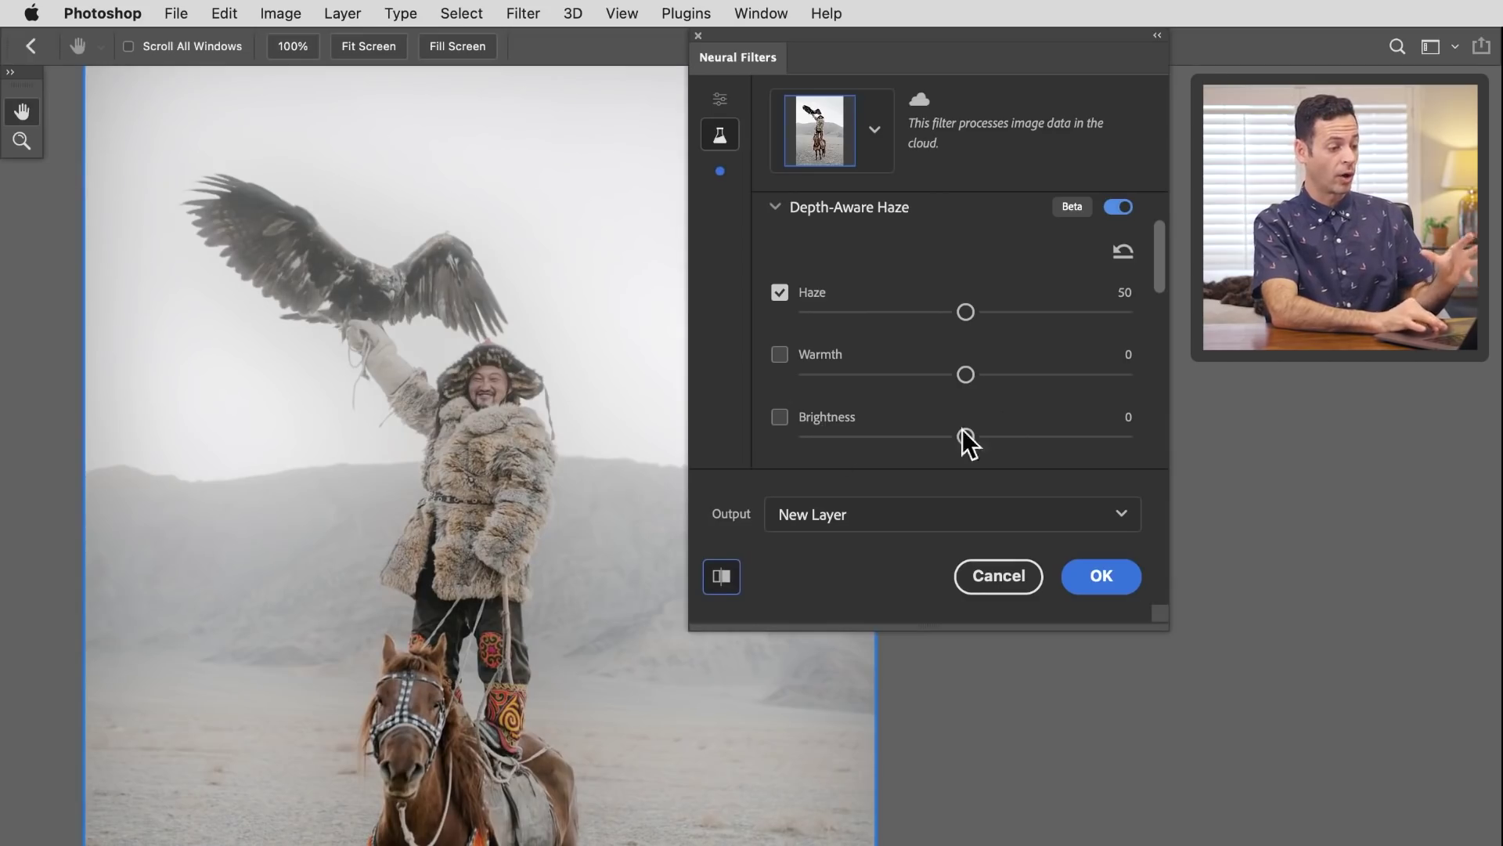
Step: Set Output to Duplicate Layer Masked and apply the haze
scroll(1013, 340, "down", 2)
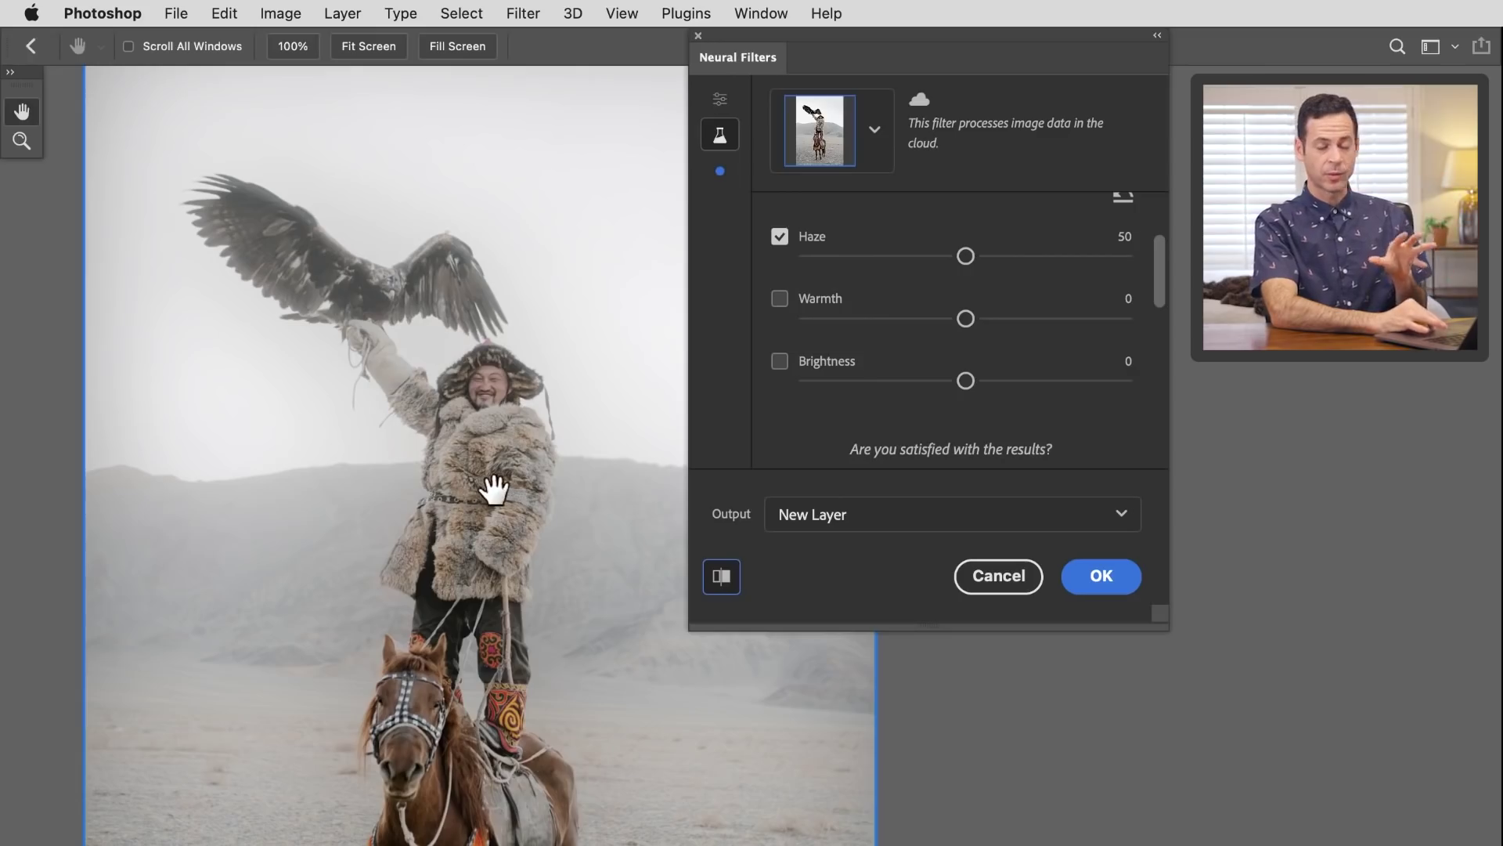
left_click(830, 516)
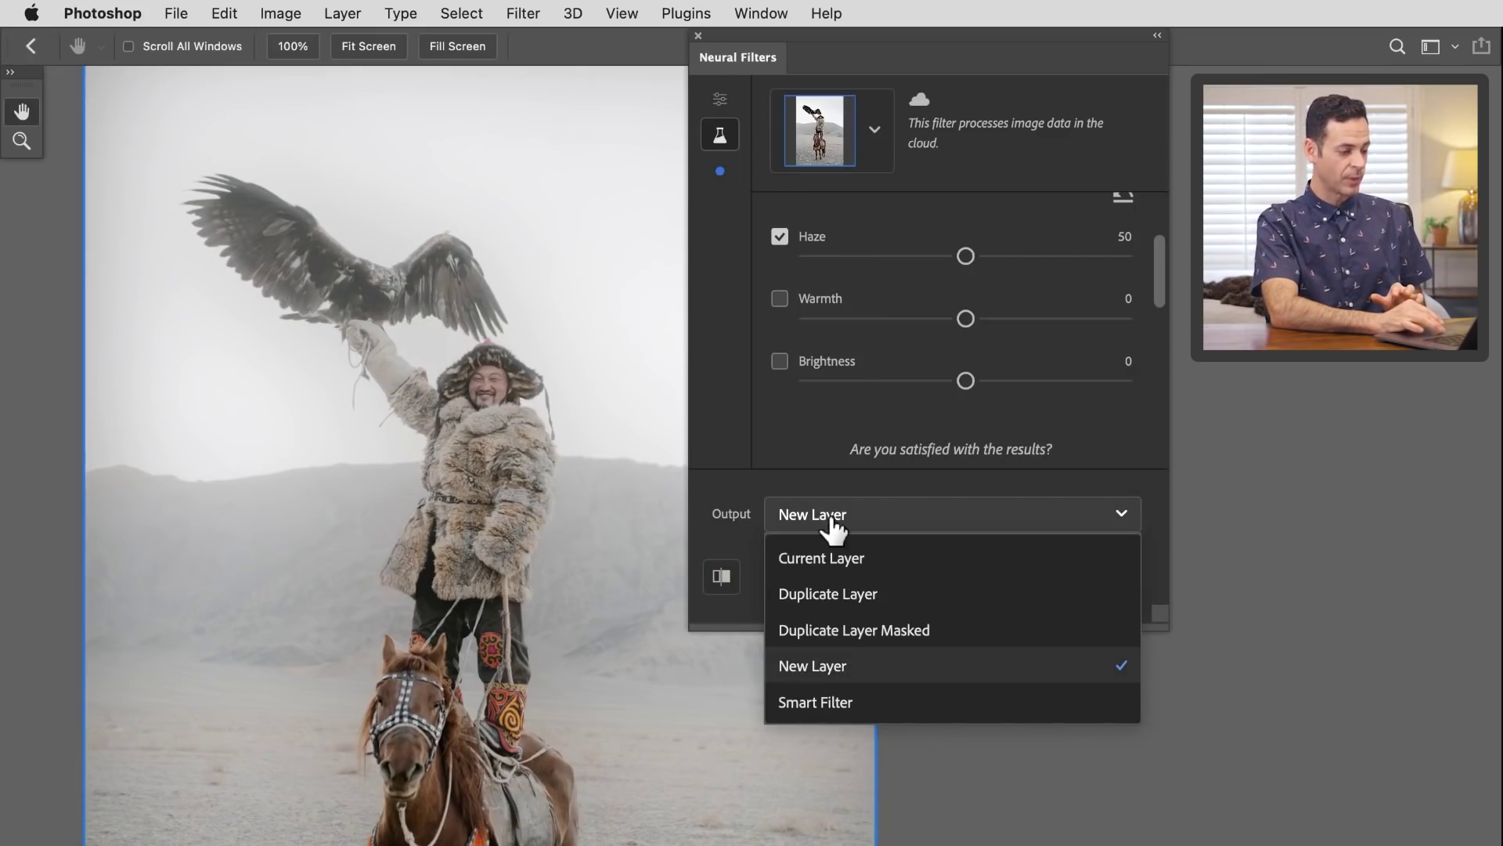
left_click(851, 631)
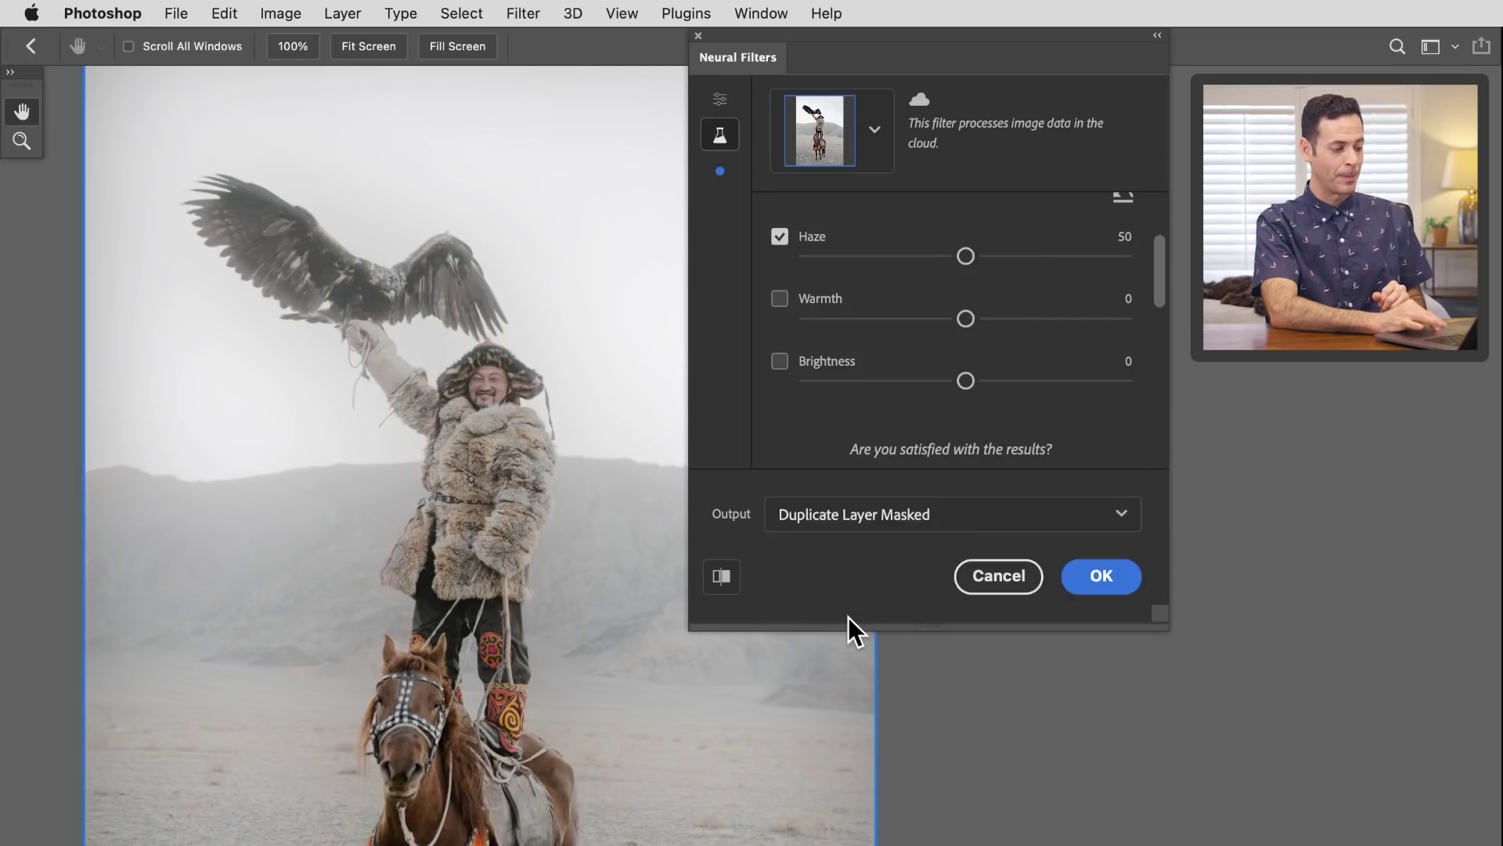
left_click(1096, 579)
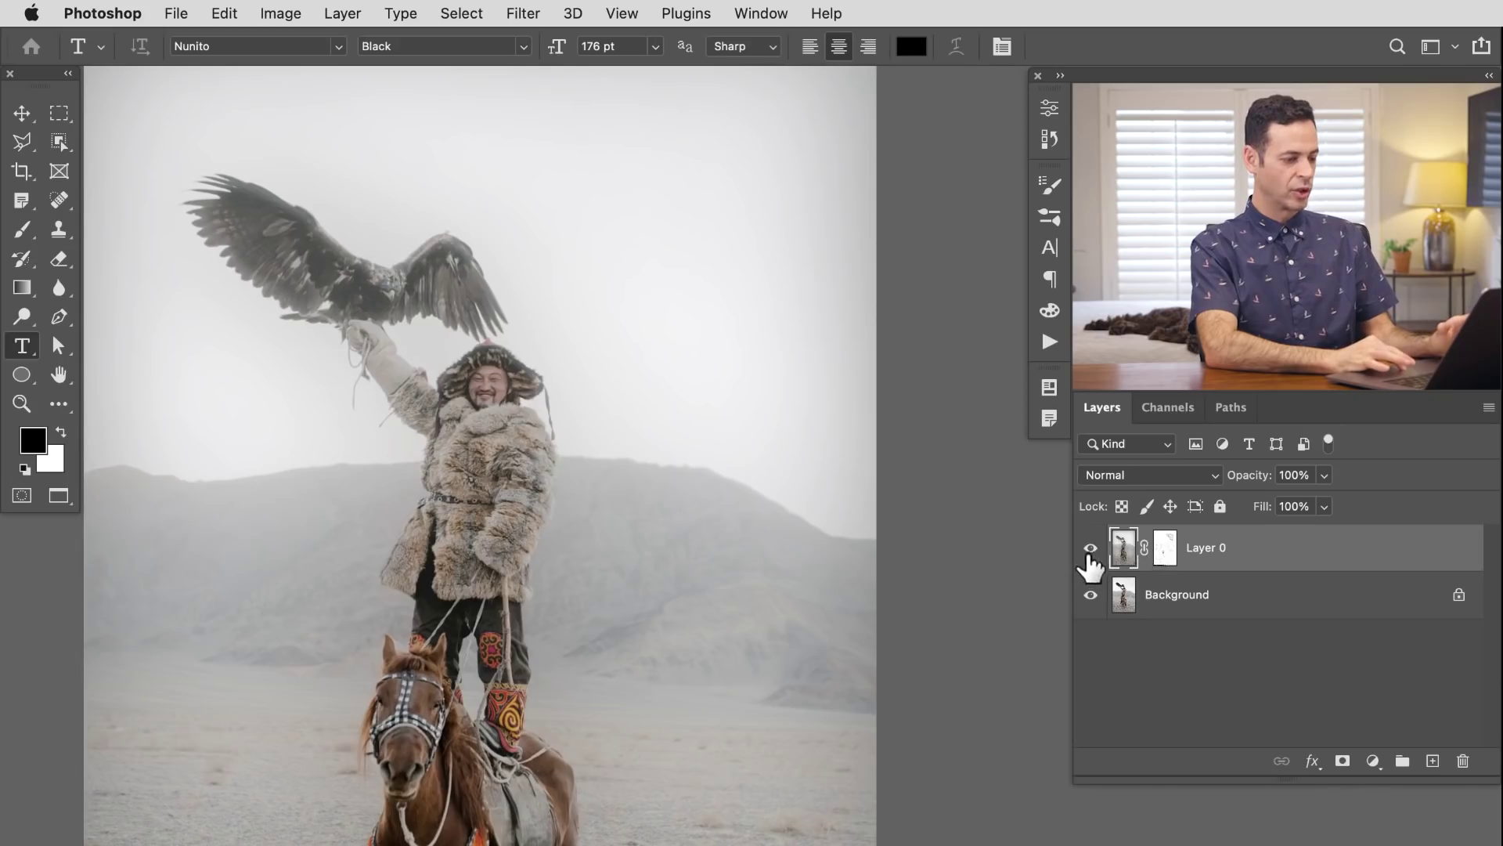
Step: Toggle Layer 0's visibility to compare hazy and original, and target its mask
left_click(1091, 551)
left_click(1090, 550)
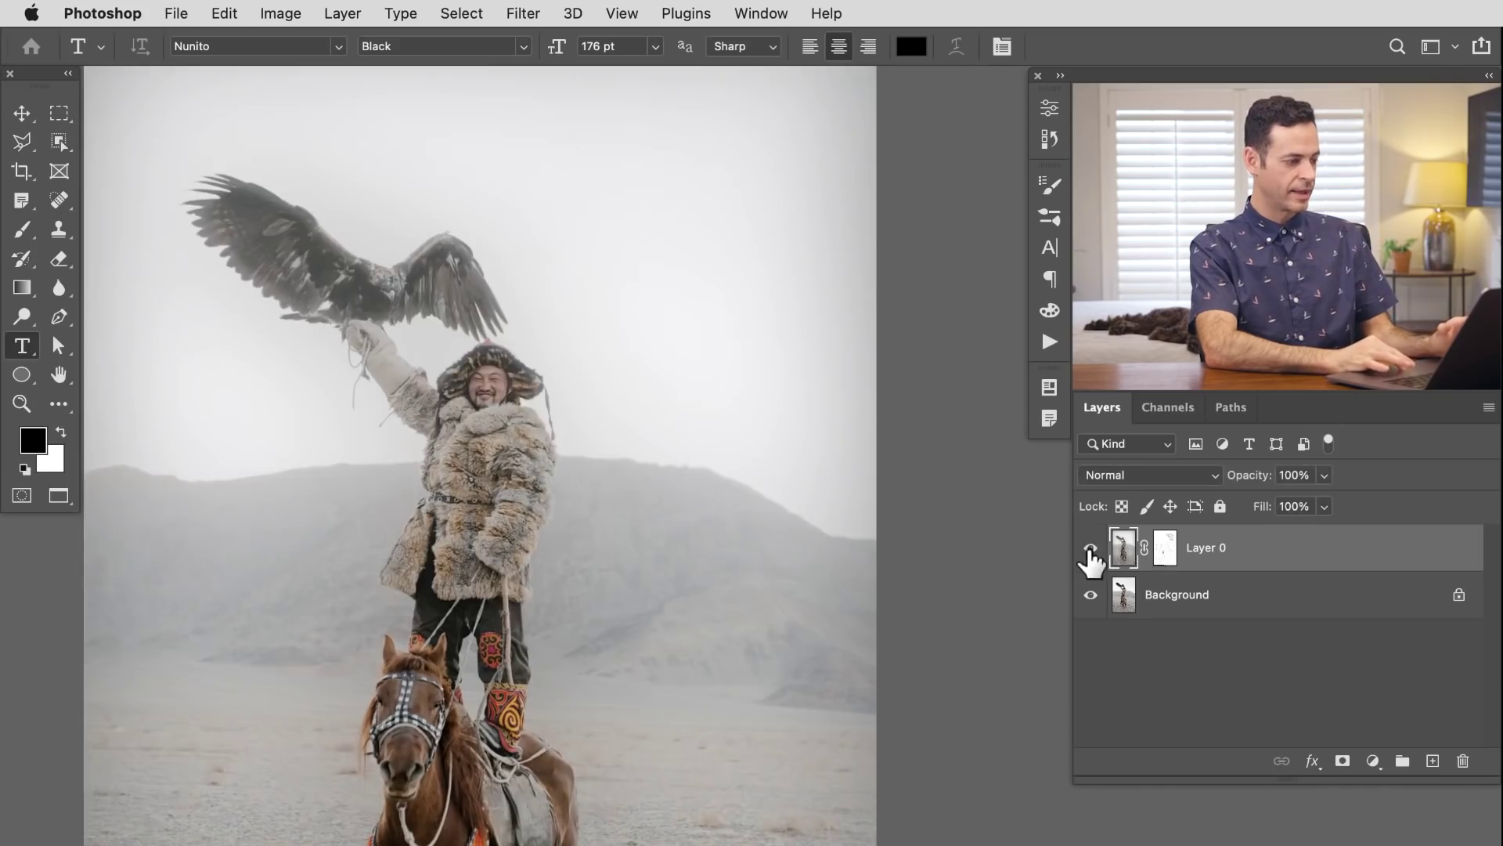
left_click(1167, 556)
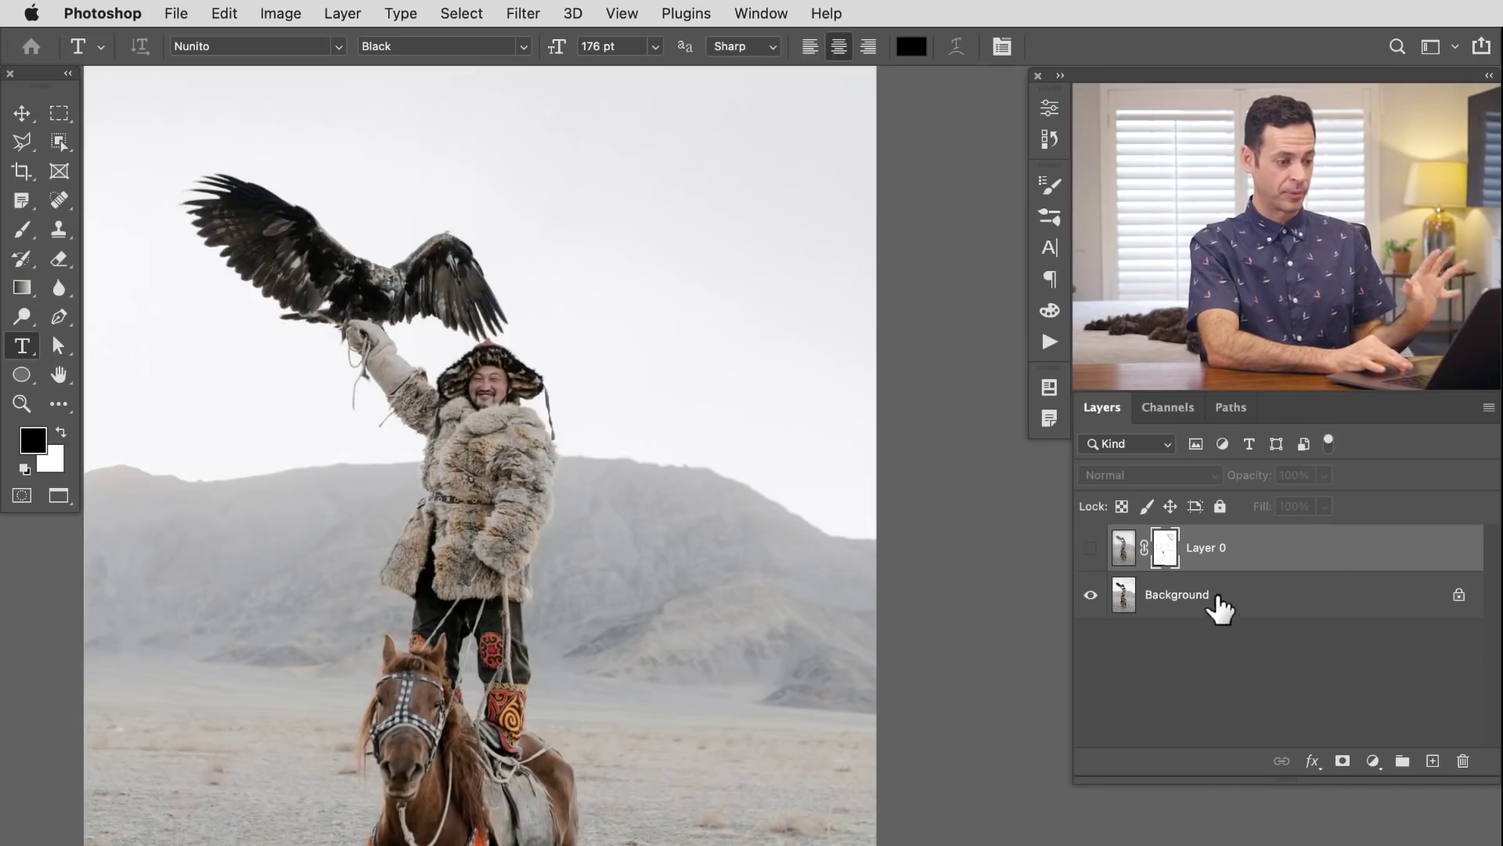
Step: On the Background layer, run Select > Subject to select the eagle, rider and horse
left_click(1218, 605)
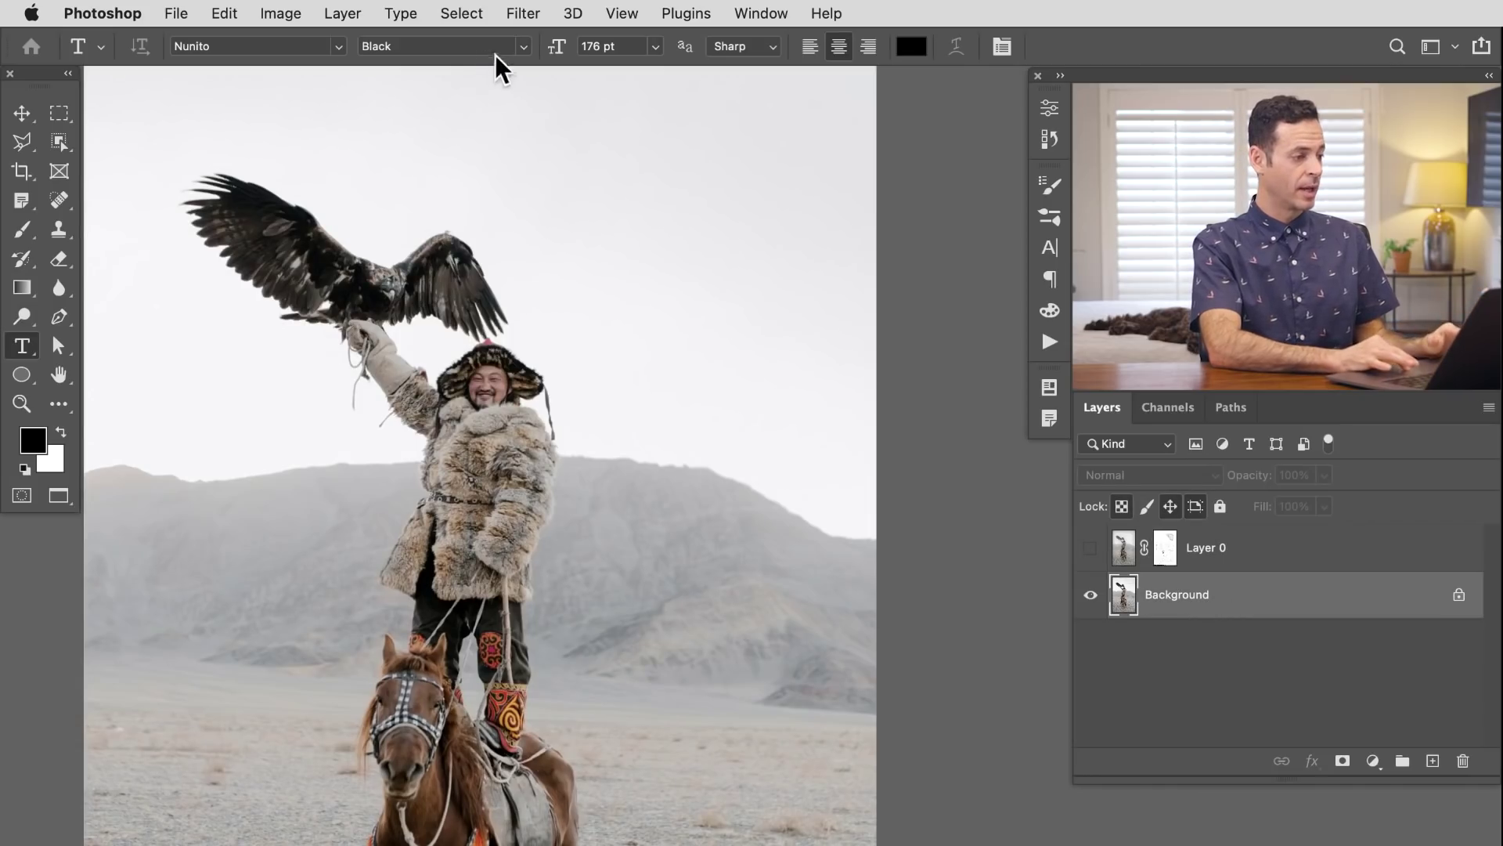
left_click(470, 14)
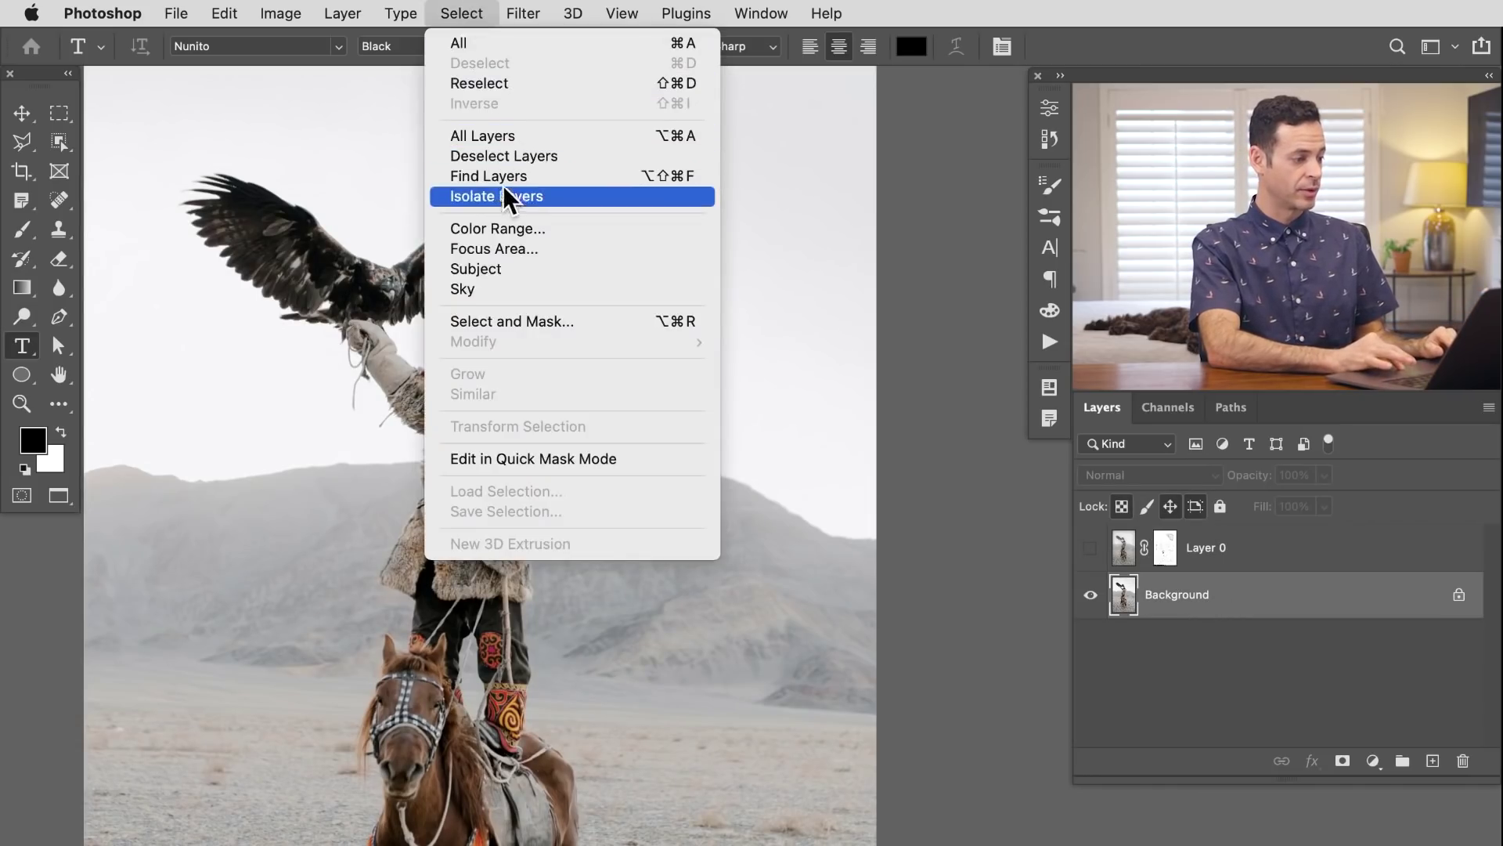
left_click(501, 265)
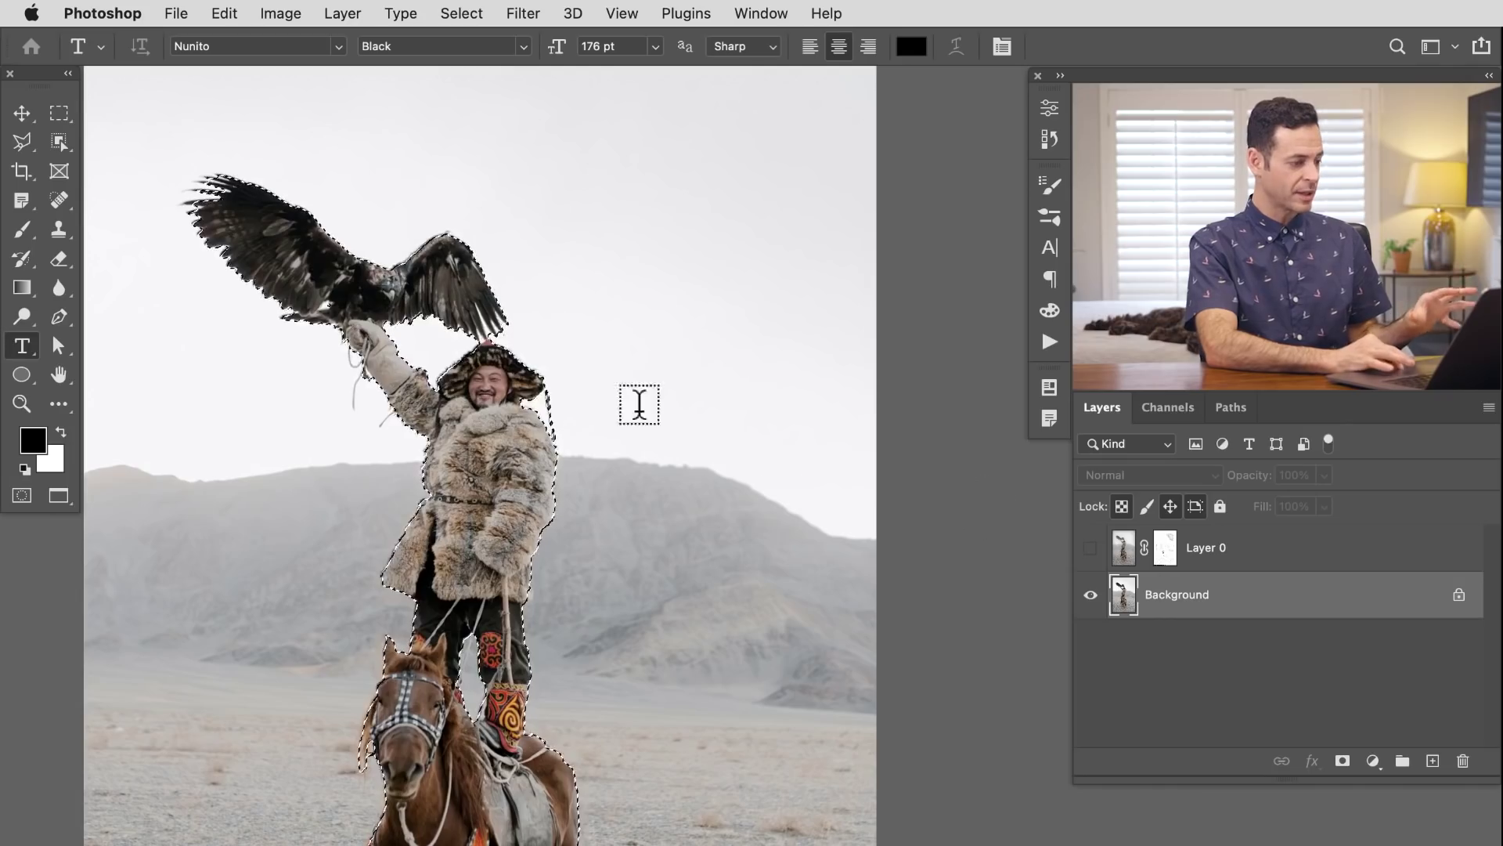
Step: Show Layer 0, target its mask, and enlarge the Brush to about 933 px or more
key("b")
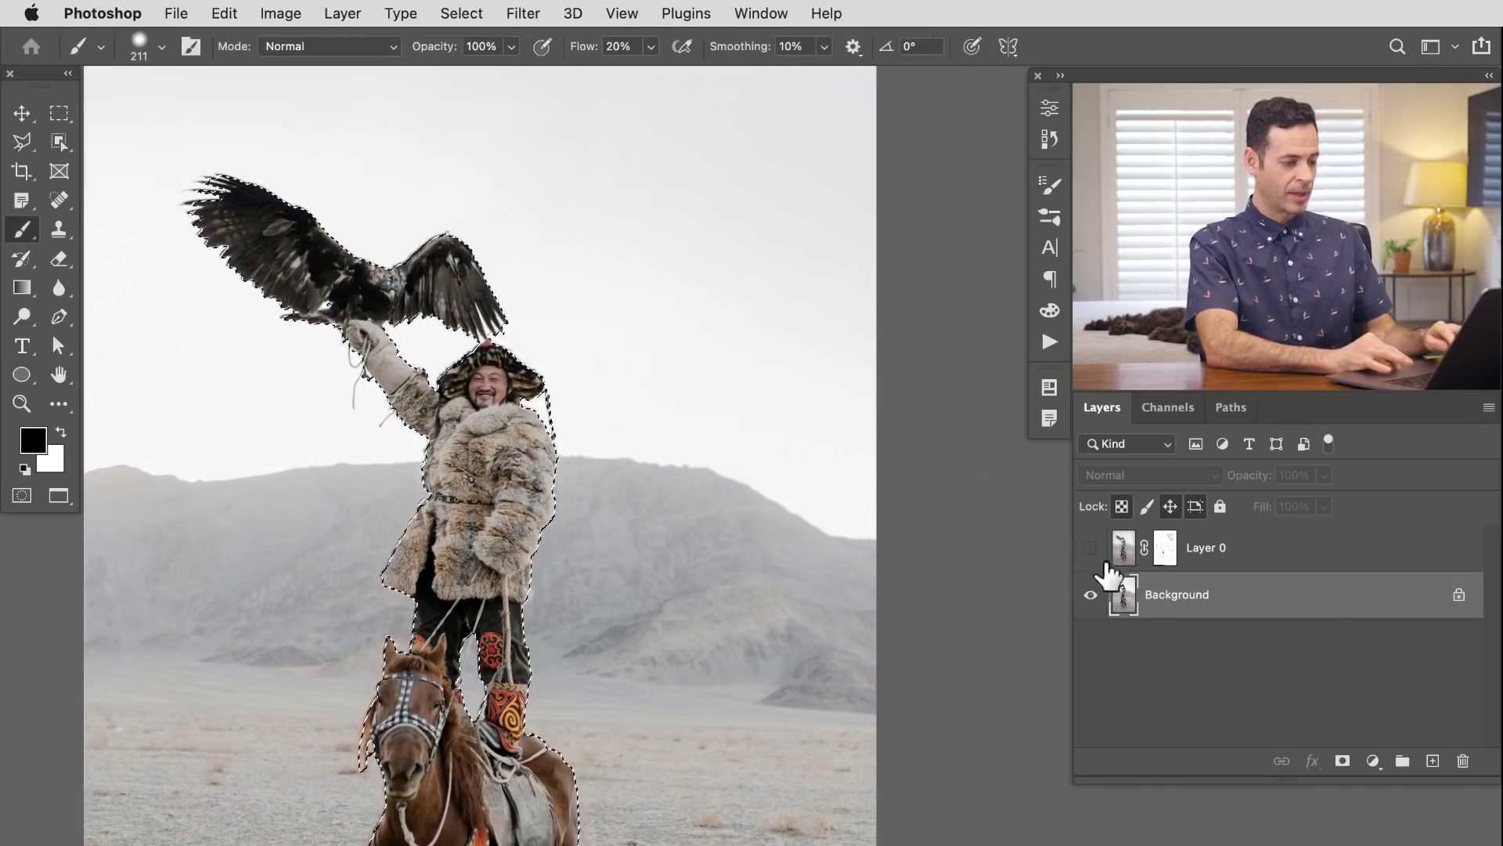
left_click(1090, 547)
left_click(1164, 552)
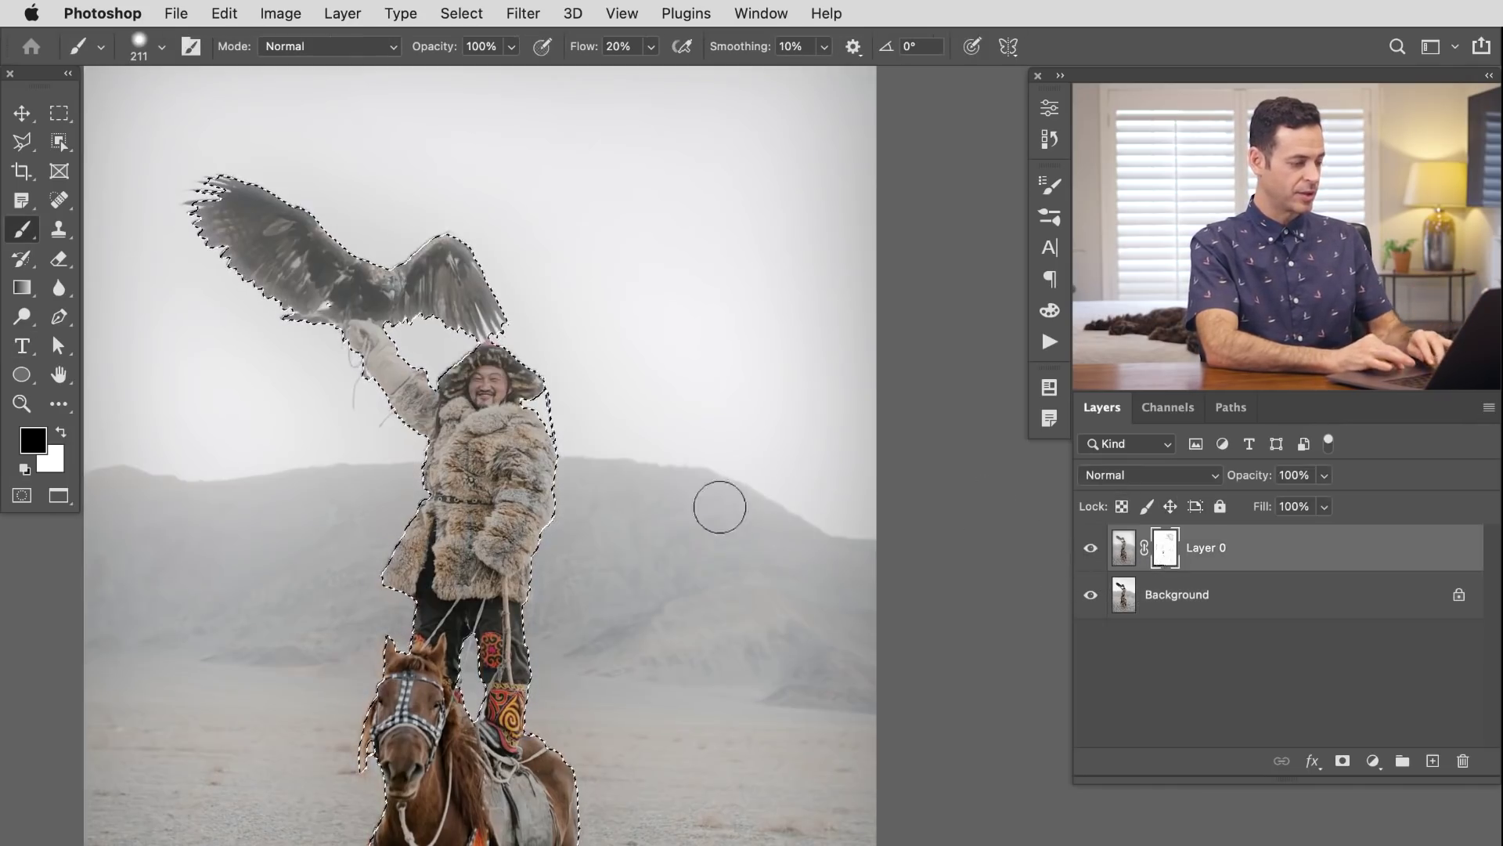
left_click_drag(478, 423, 470, 195)
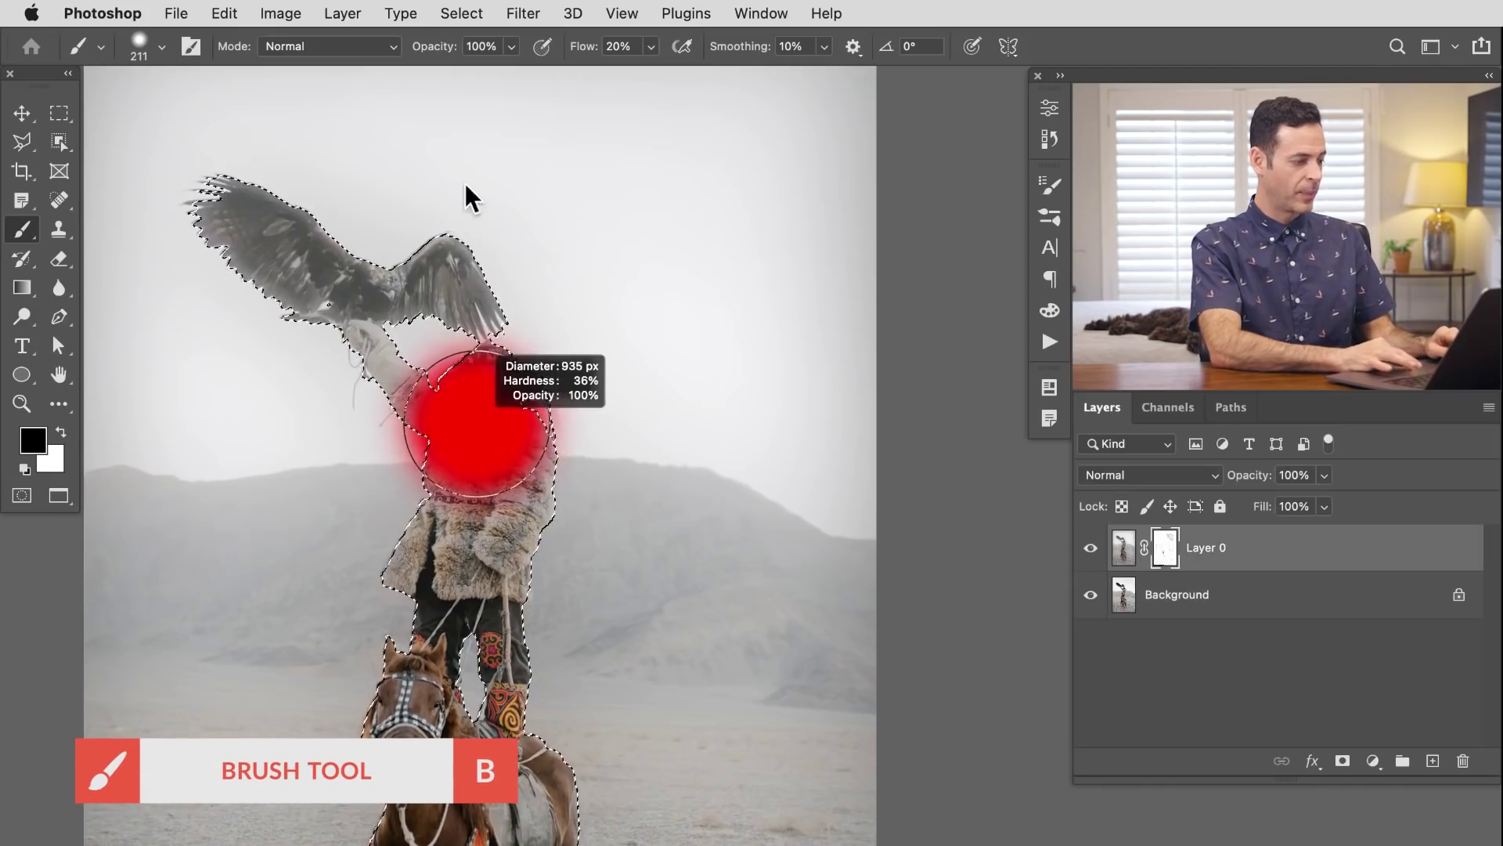
left_click_drag(441, 307, 534, 308)
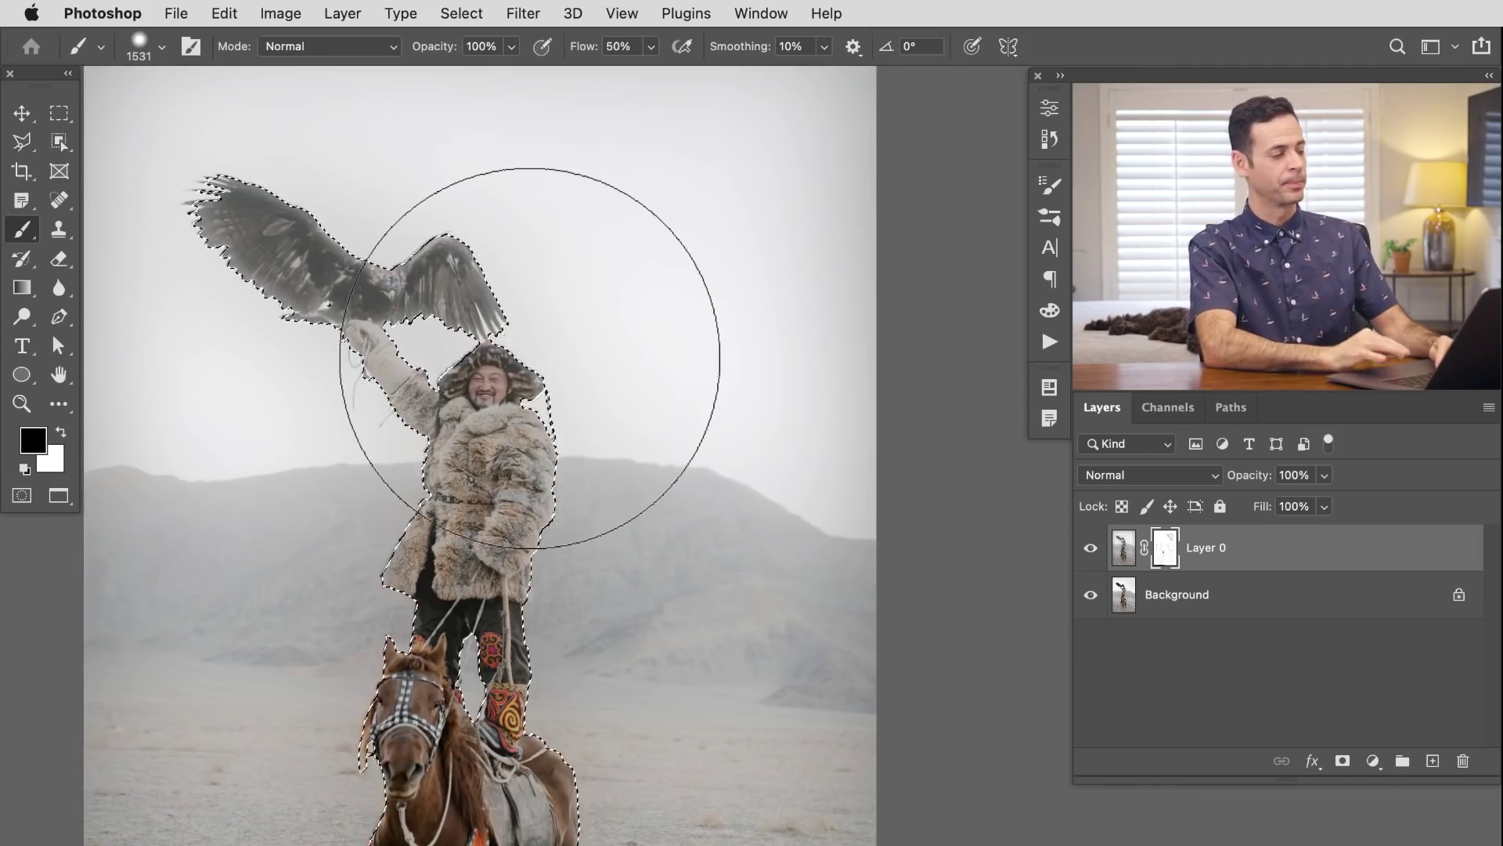
Step: Paint black on the mask over the rider, eagle and horse, toggling the selection outline
mouse_move(529, 360)
left_mouse_down()
mouse_move(497, 359)
mouse_move(430, 295)
mouse_move(320, 275)
left_mouse_up()
mouse_move(281, 247)
left_mouse_down()
mouse_move(340, 309)
mouse_move(430, 353)
mouse_move(453, 554)
mouse_move(423, 728)
left_mouse_up()
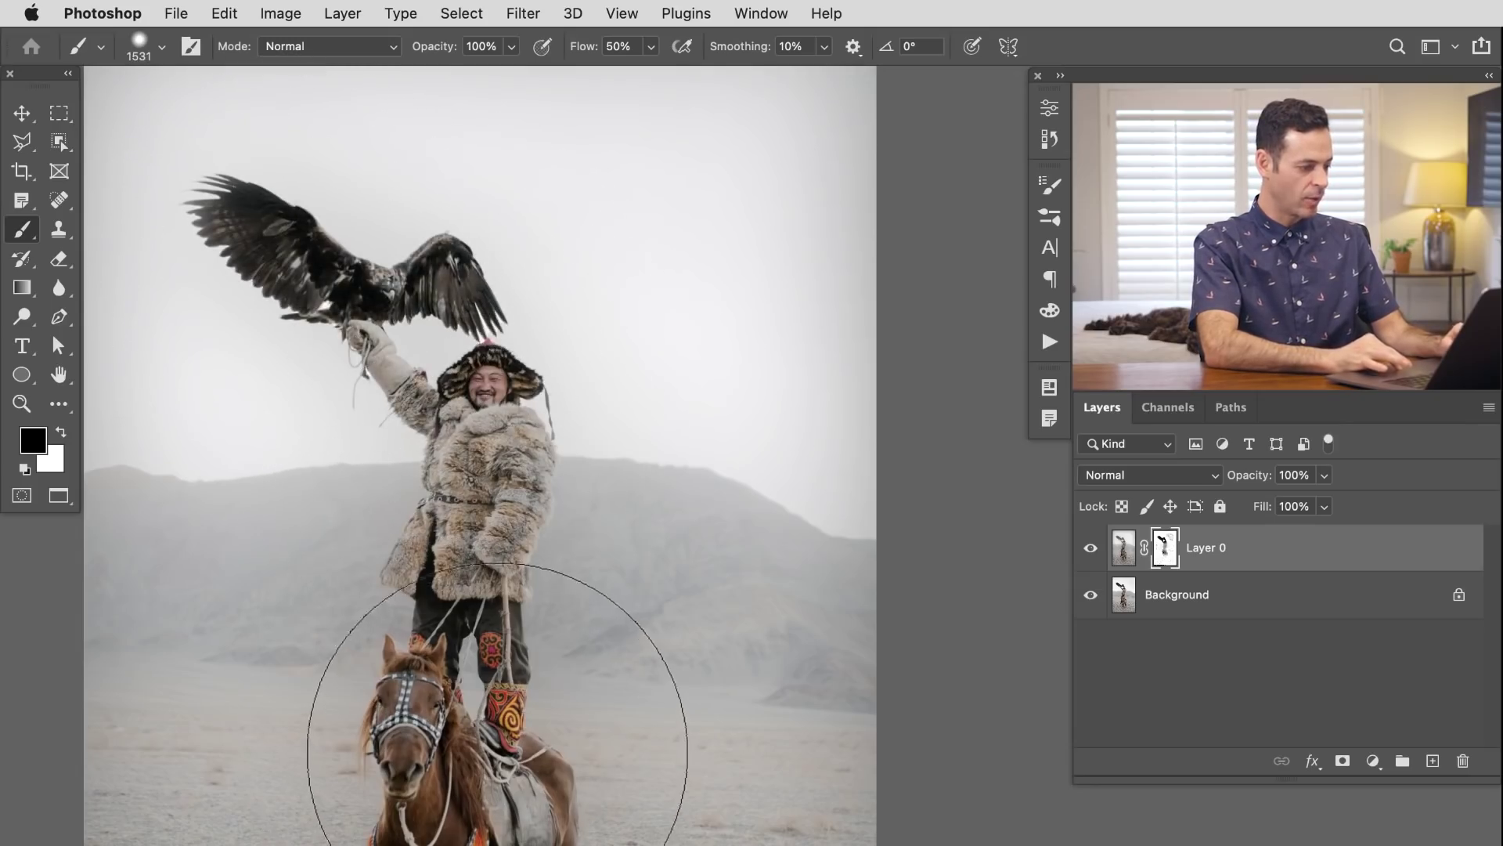
key("super+h")
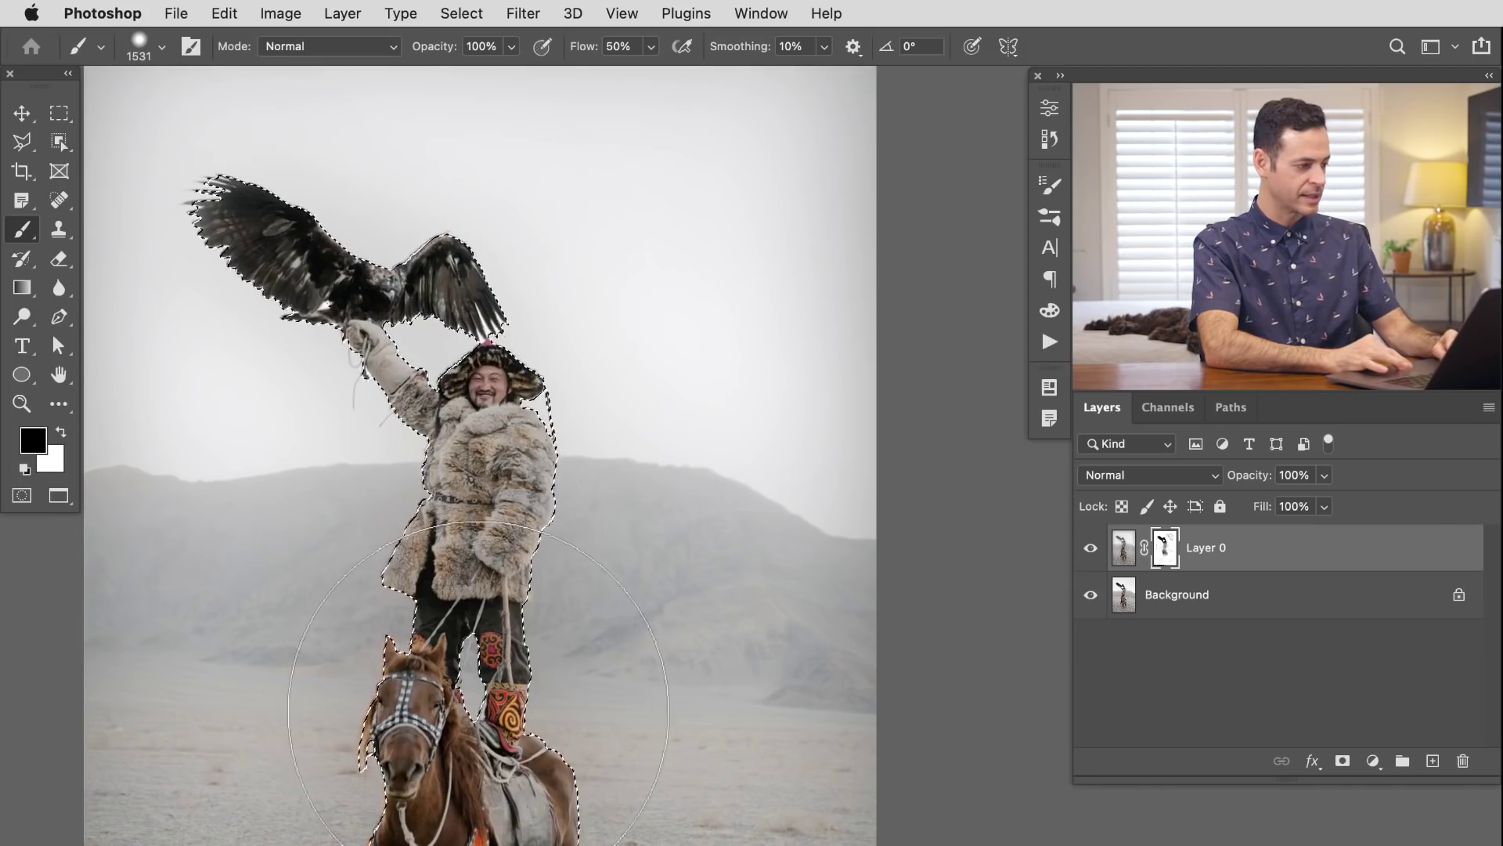
key("super+h")
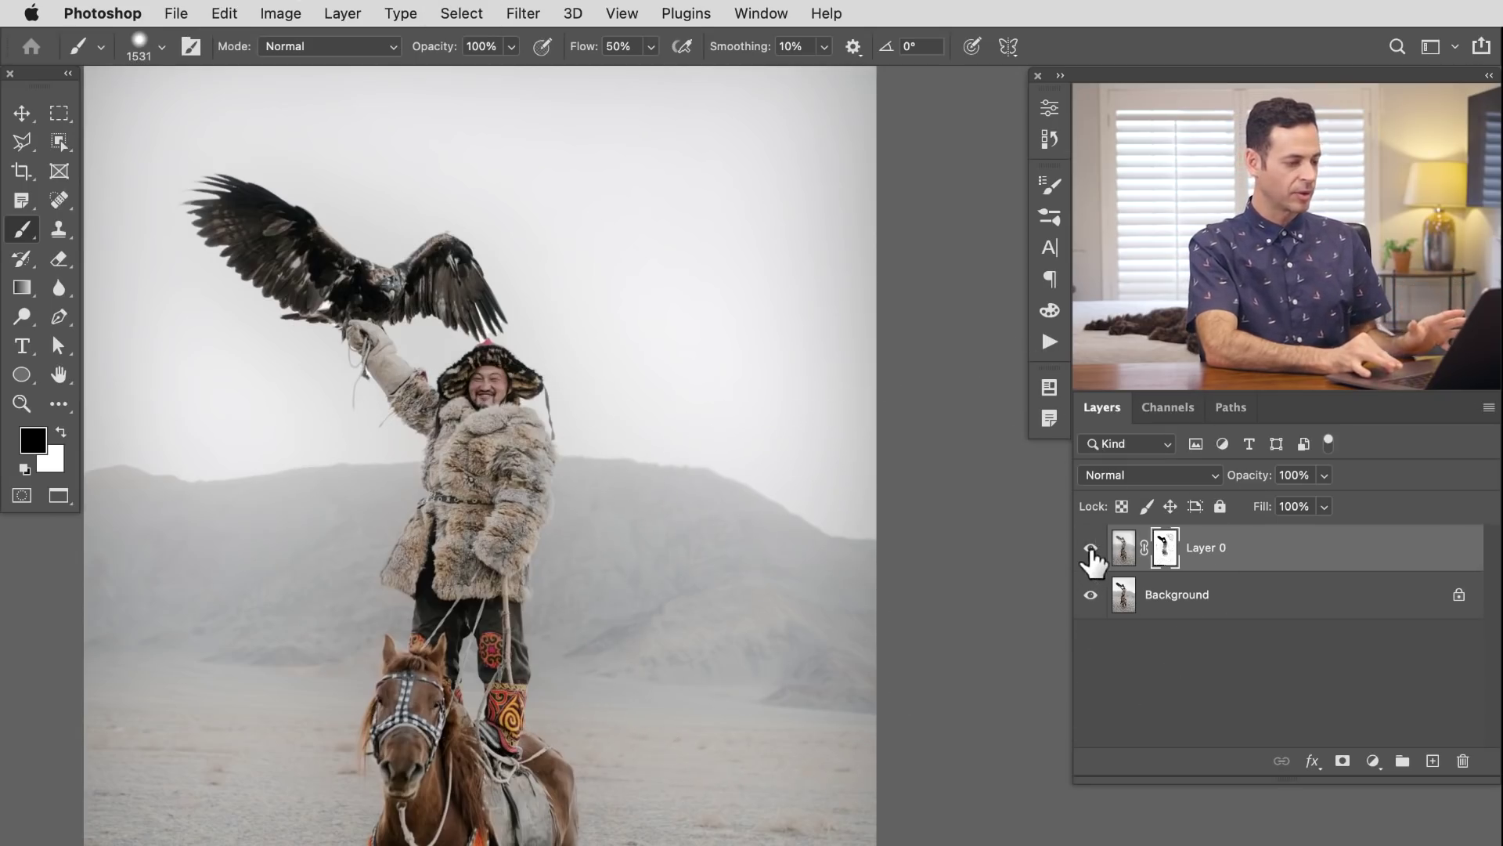
left_click(1090, 548)
left_click(1091, 549)
left_click(1091, 549)
left_click(1091, 549)
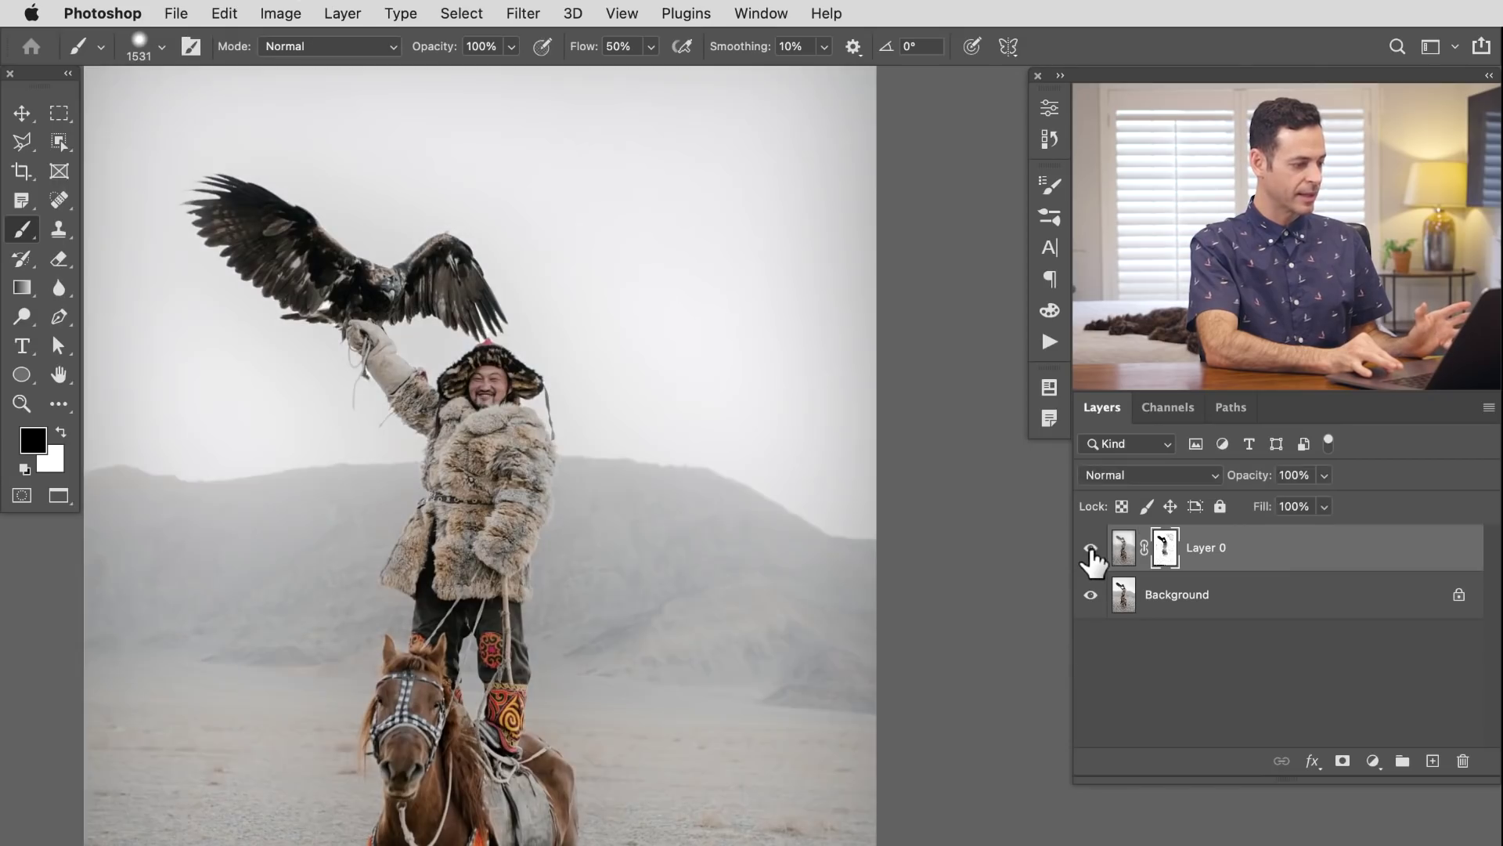
left_click(1090, 549)
left_click(1091, 549)
left_click(1090, 549)
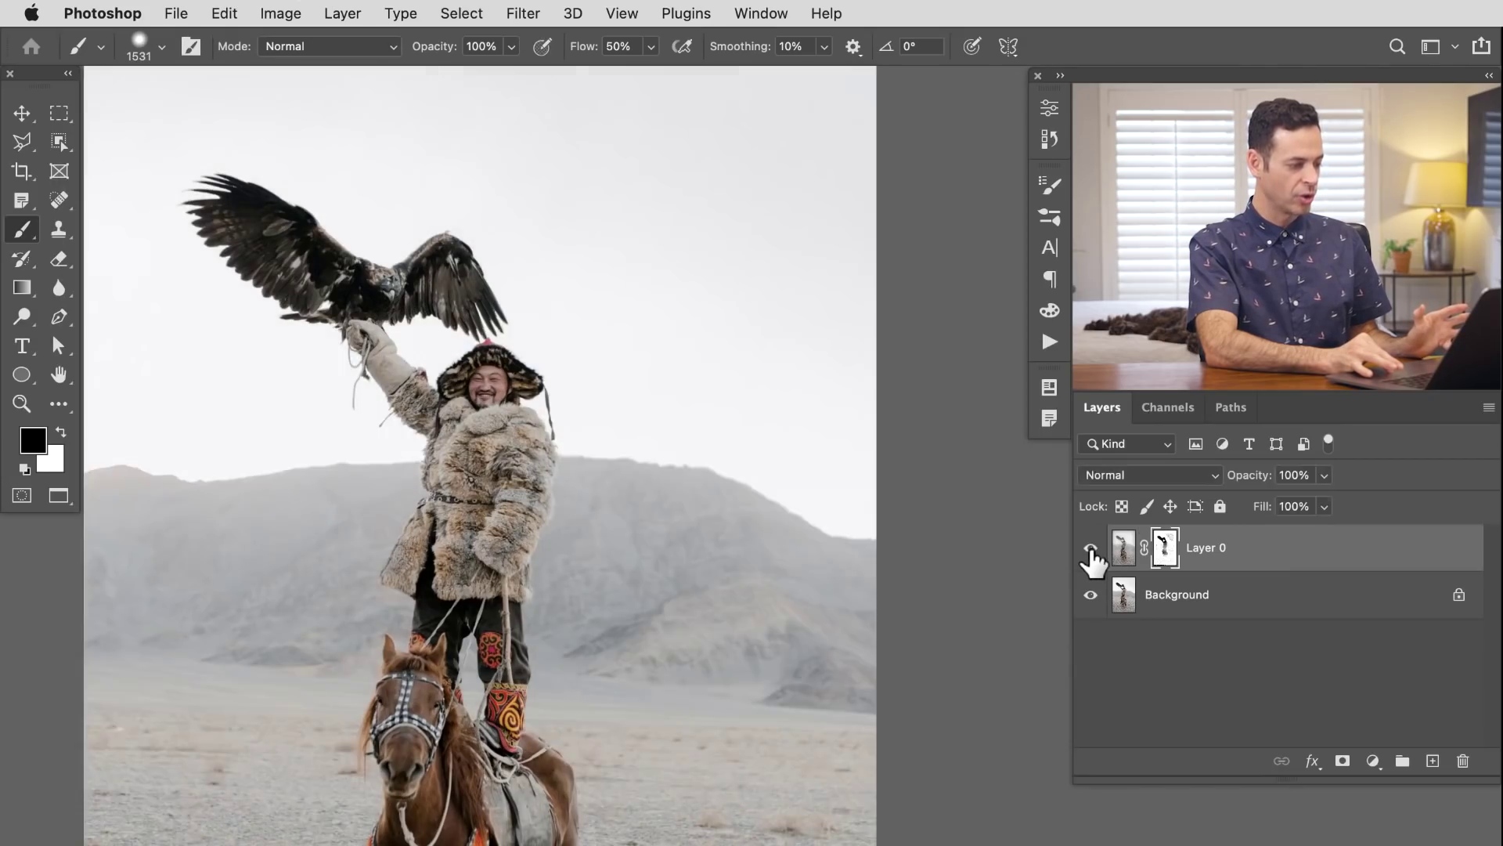
left_click(1091, 549)
left_click(1091, 549)
left_click(1091, 549)
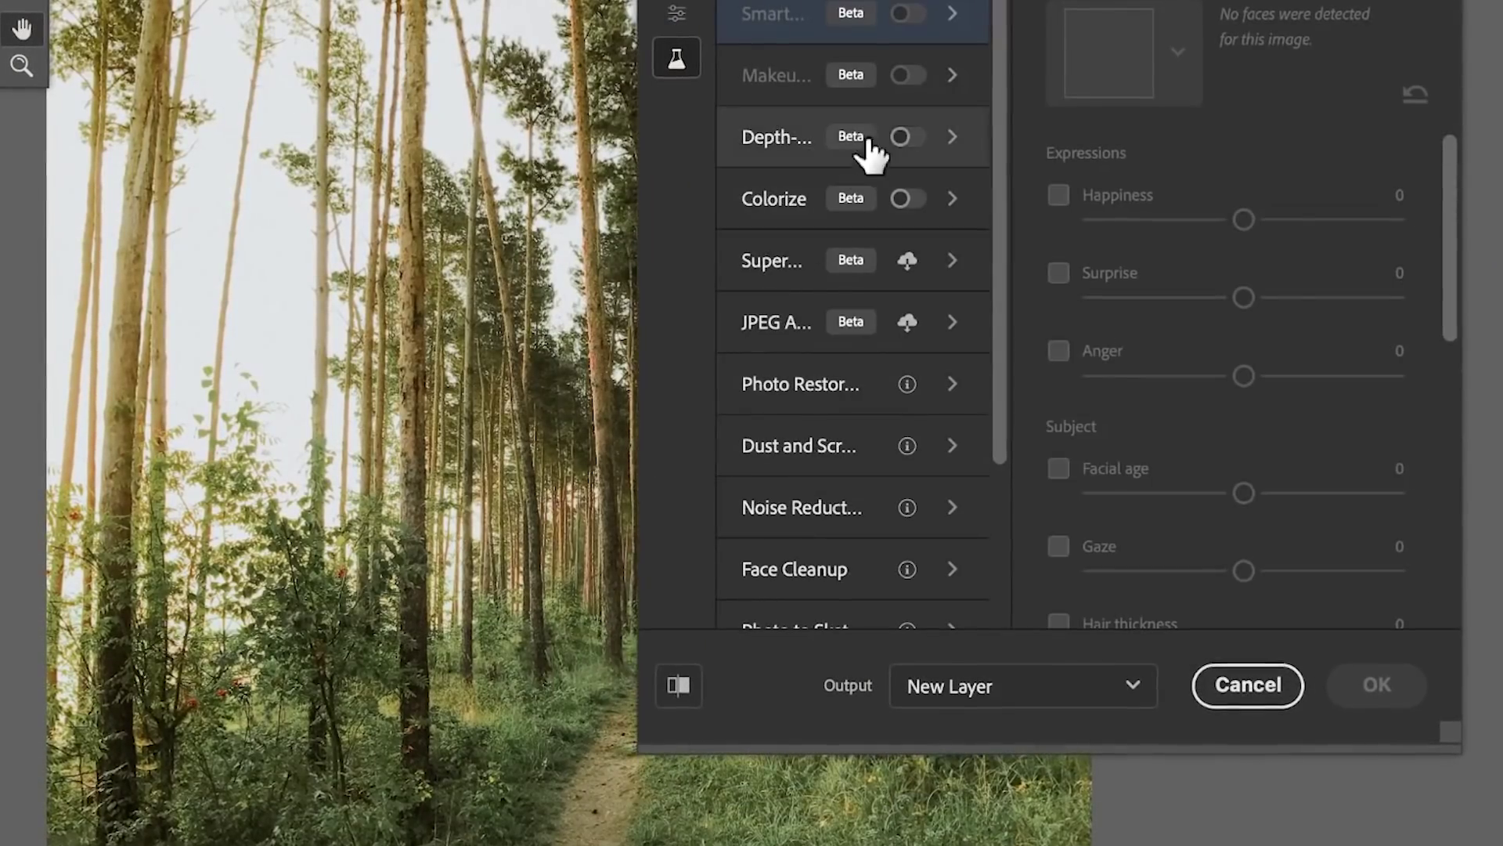
Step: Turn on the Depth-Aware Haze neural filter and compare its preview with the original
left_click(907, 131)
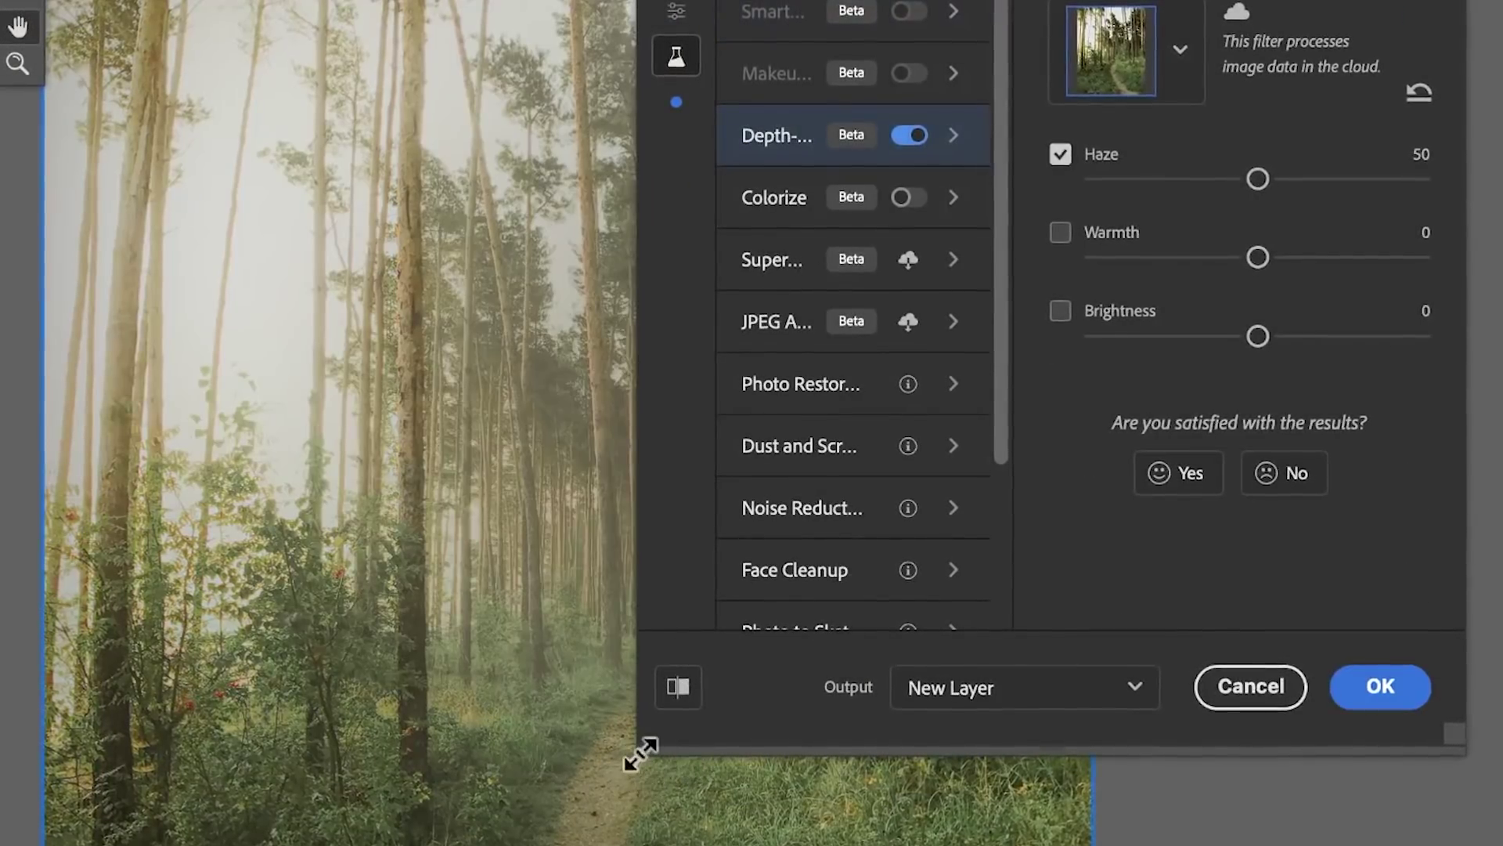
left_click_drag(640, 753, 862, 819)
scroll(828, 764, "up", 2)
left_click(898, 764)
left_click(898, 763)
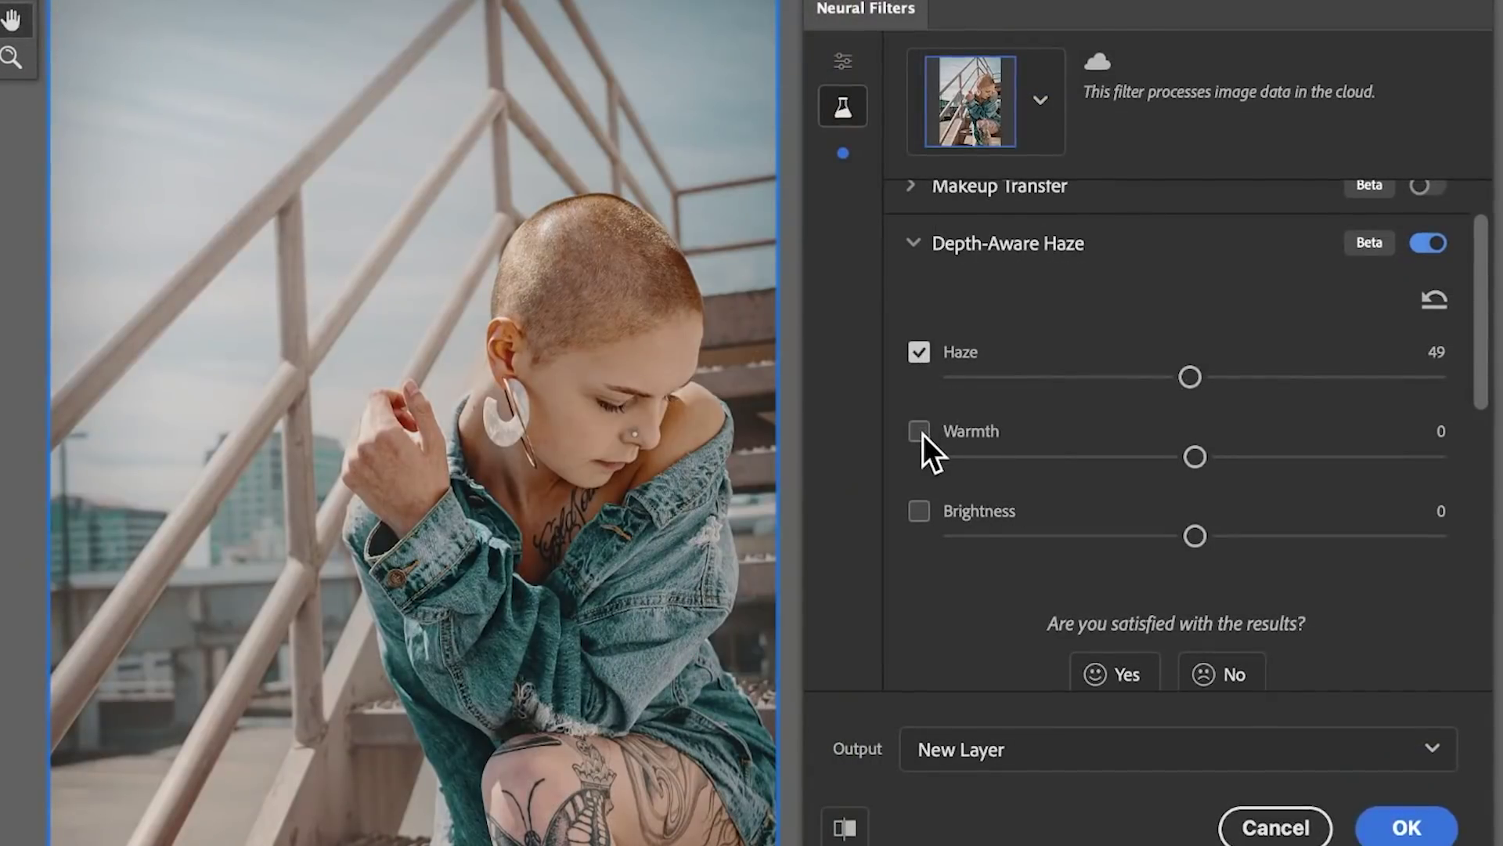
Step: Enable haze warmth, try values from 31 to -30, then reset it to about 0
left_click(919, 432)
left_click(1235, 457)
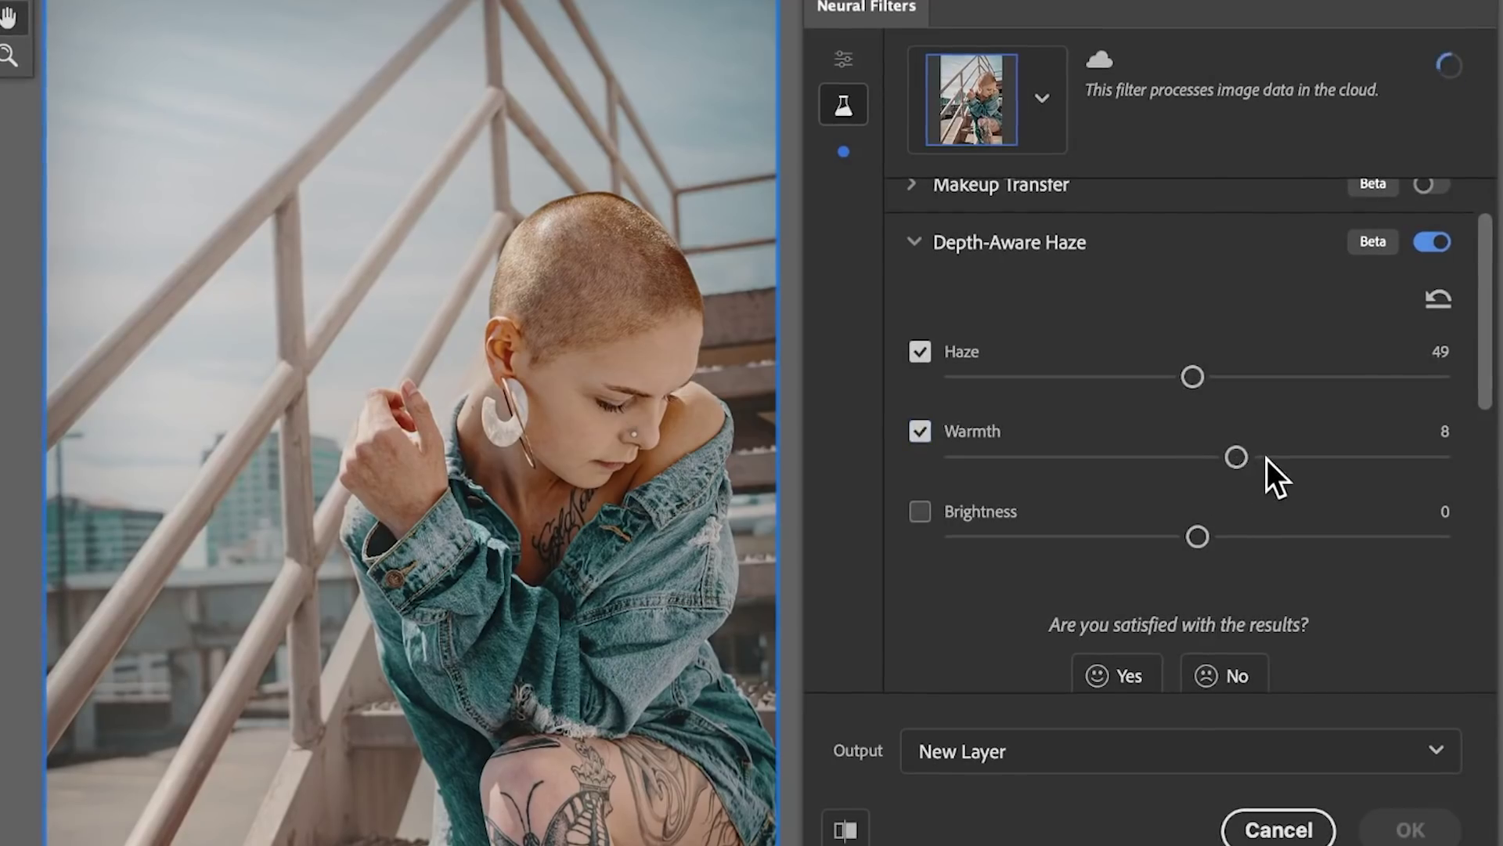
left_click_drag(1266, 461, 1358, 461)
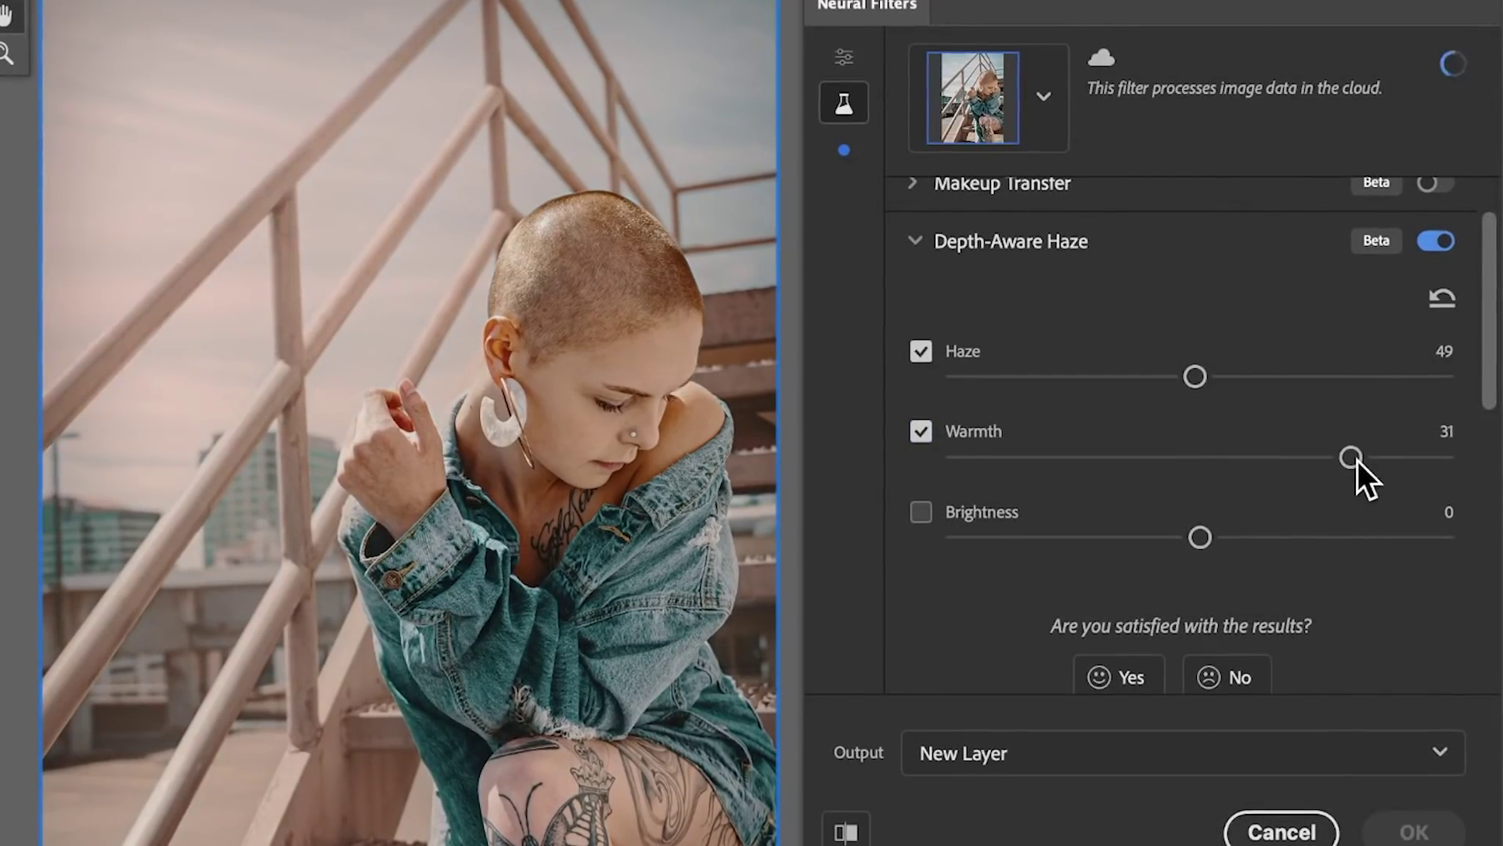
left_click(1112, 457)
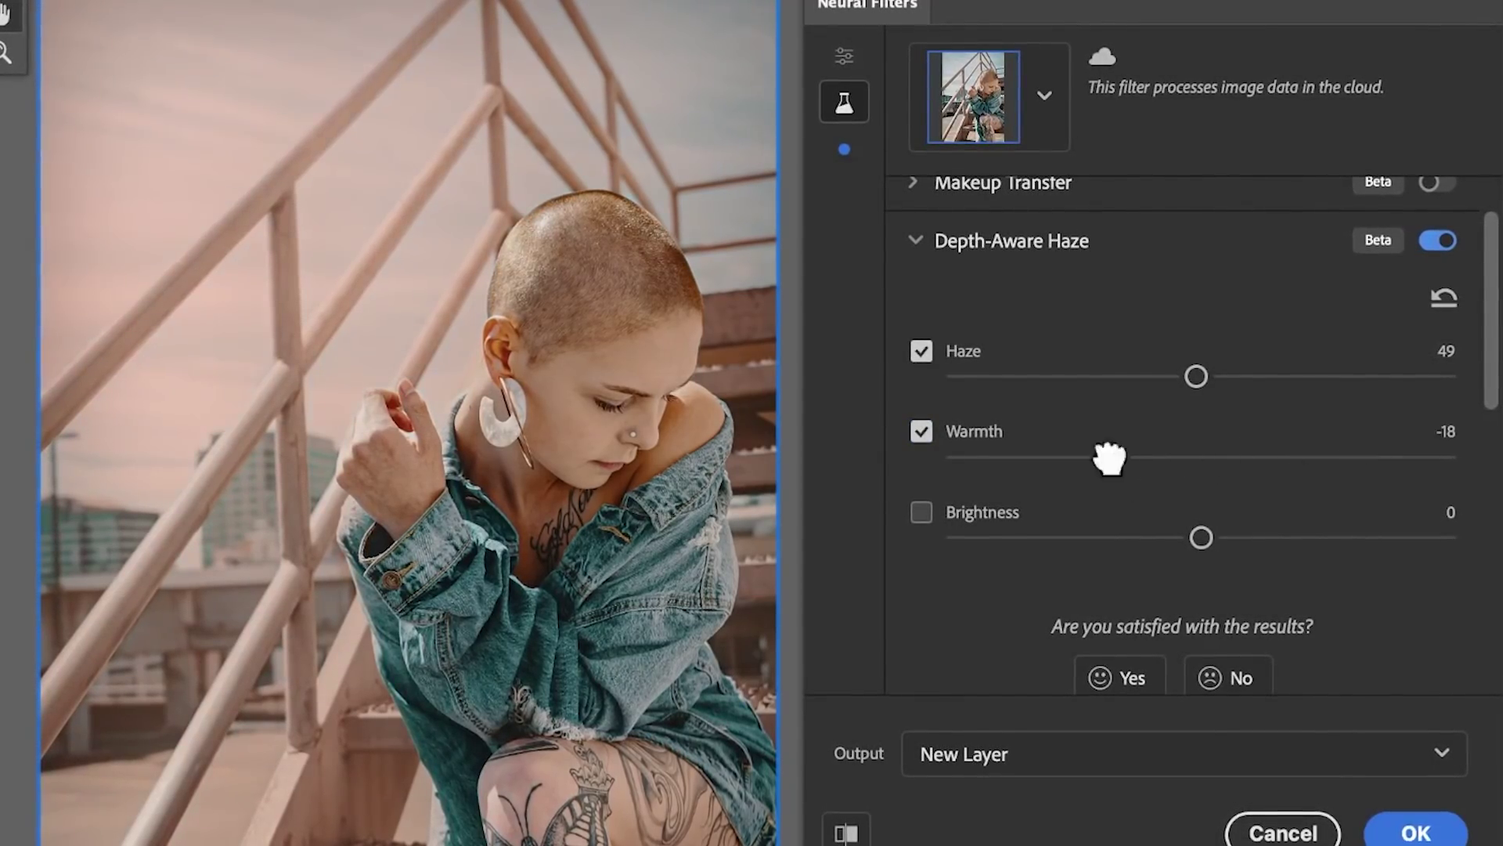
left_click(1051, 455)
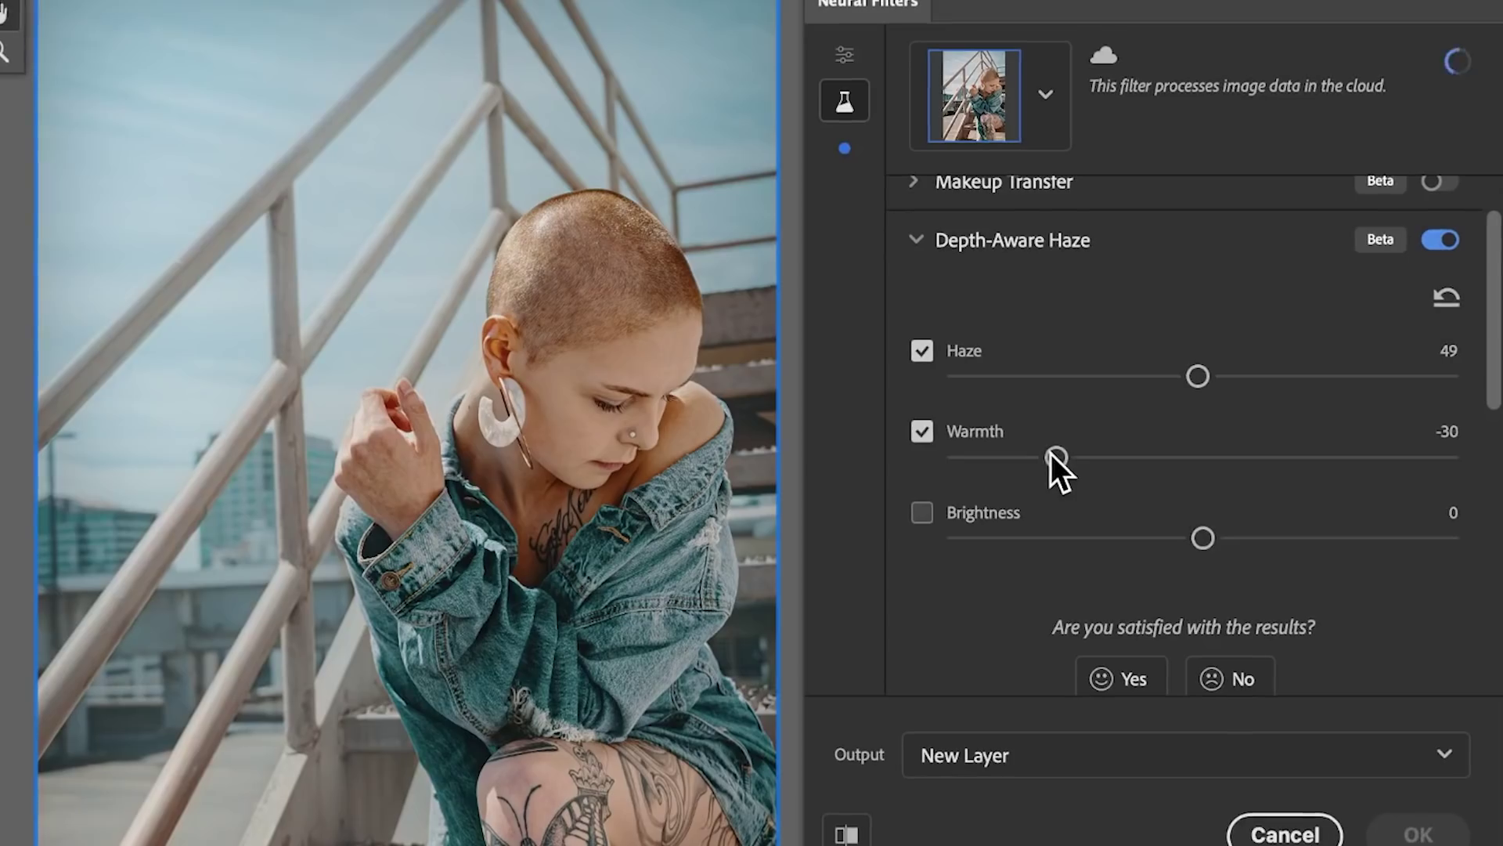
left_click(1199, 458)
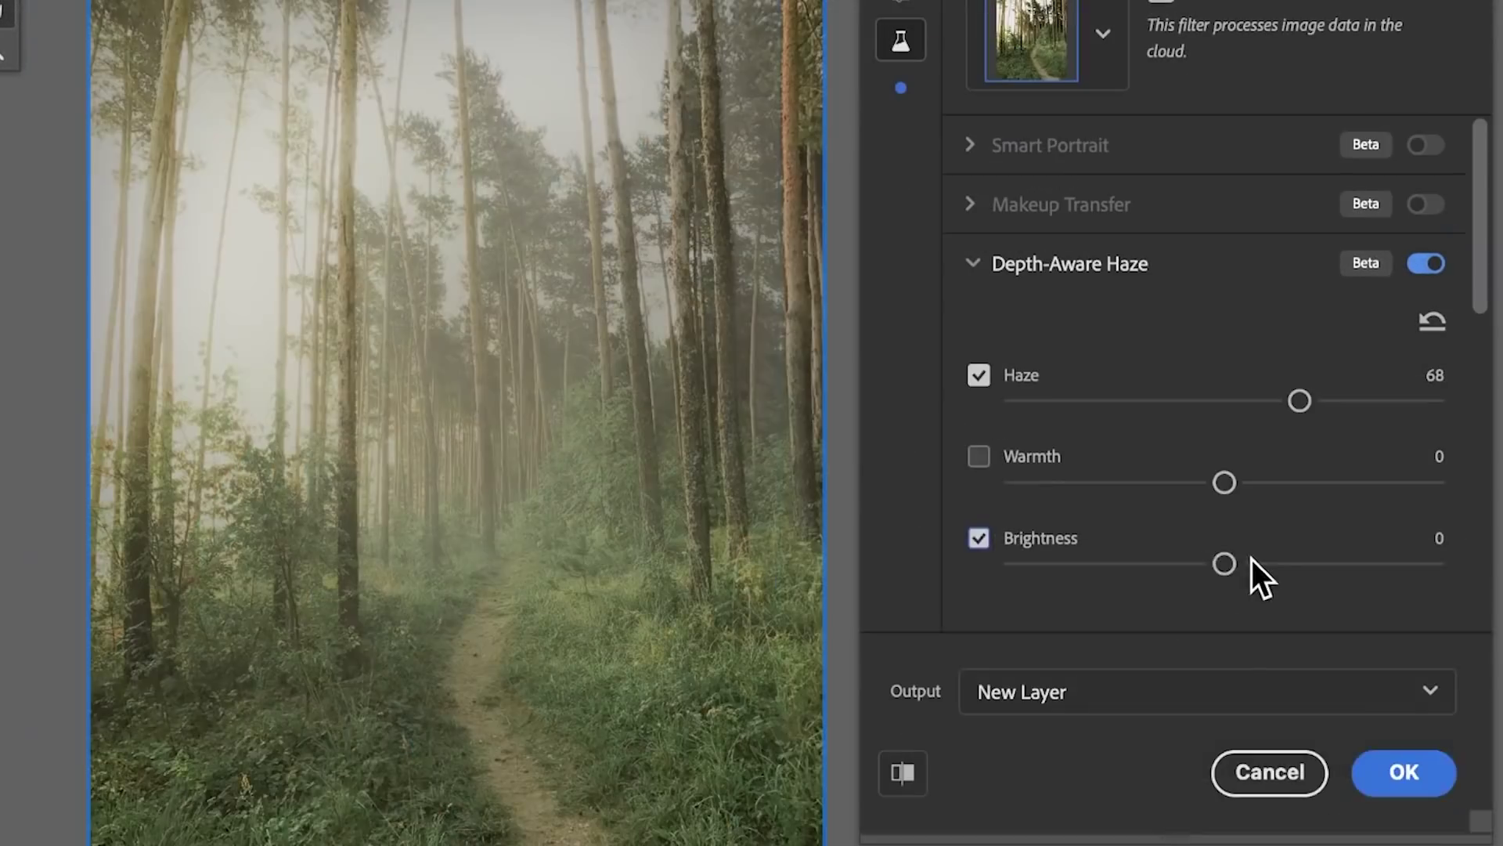
Step: Adjust haze brightness from 16 down to -34, comparing the eagle photo with and without haze
left_click_drag(1253, 559, 1298, 559)
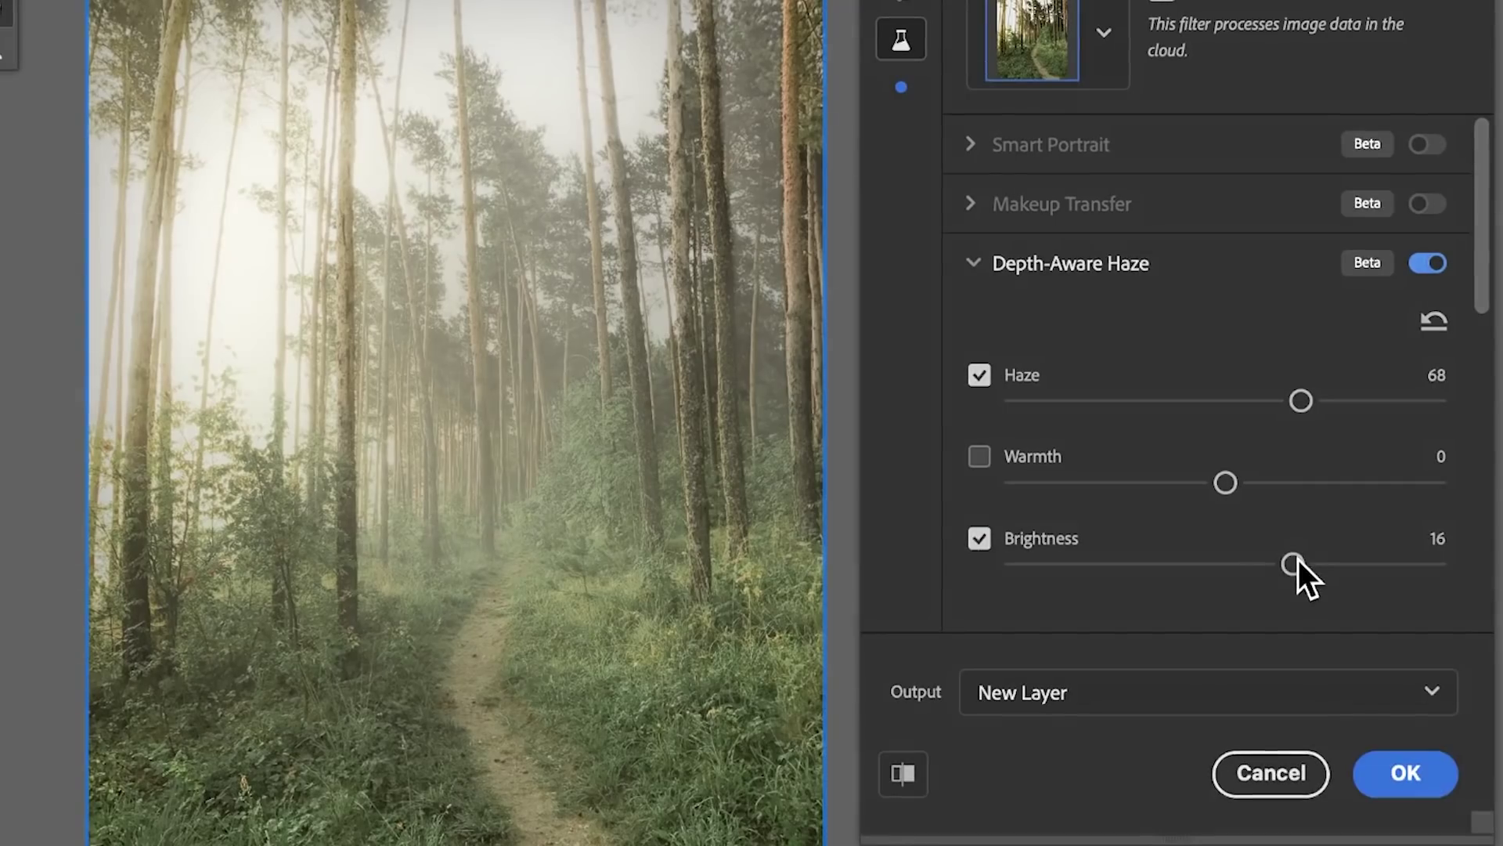
left_click_drag(1115, 564, 1076, 564)
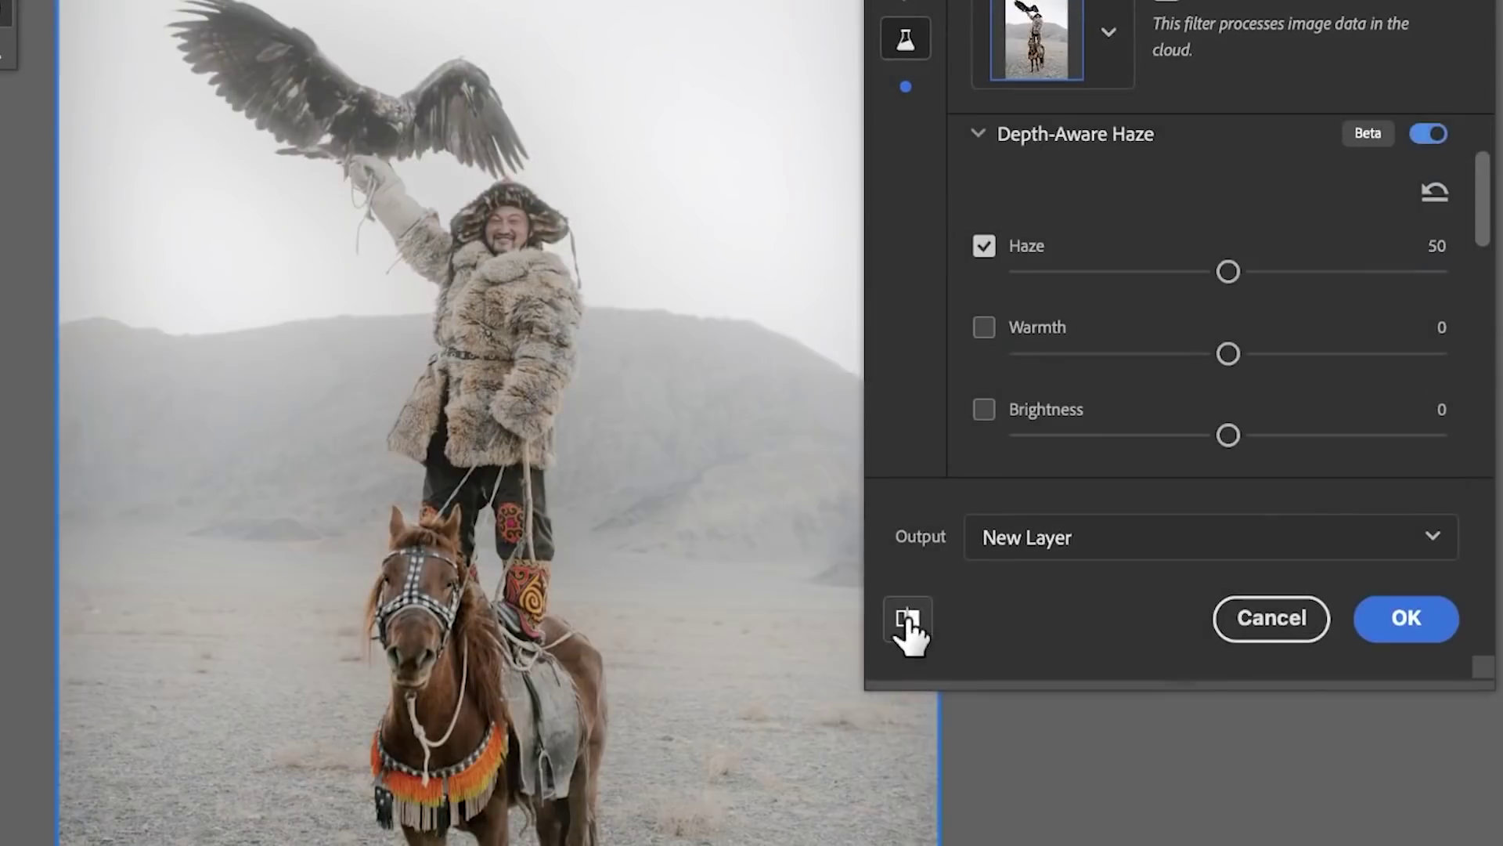
left_click(907, 620)
left_click(907, 620)
left_click(906, 620)
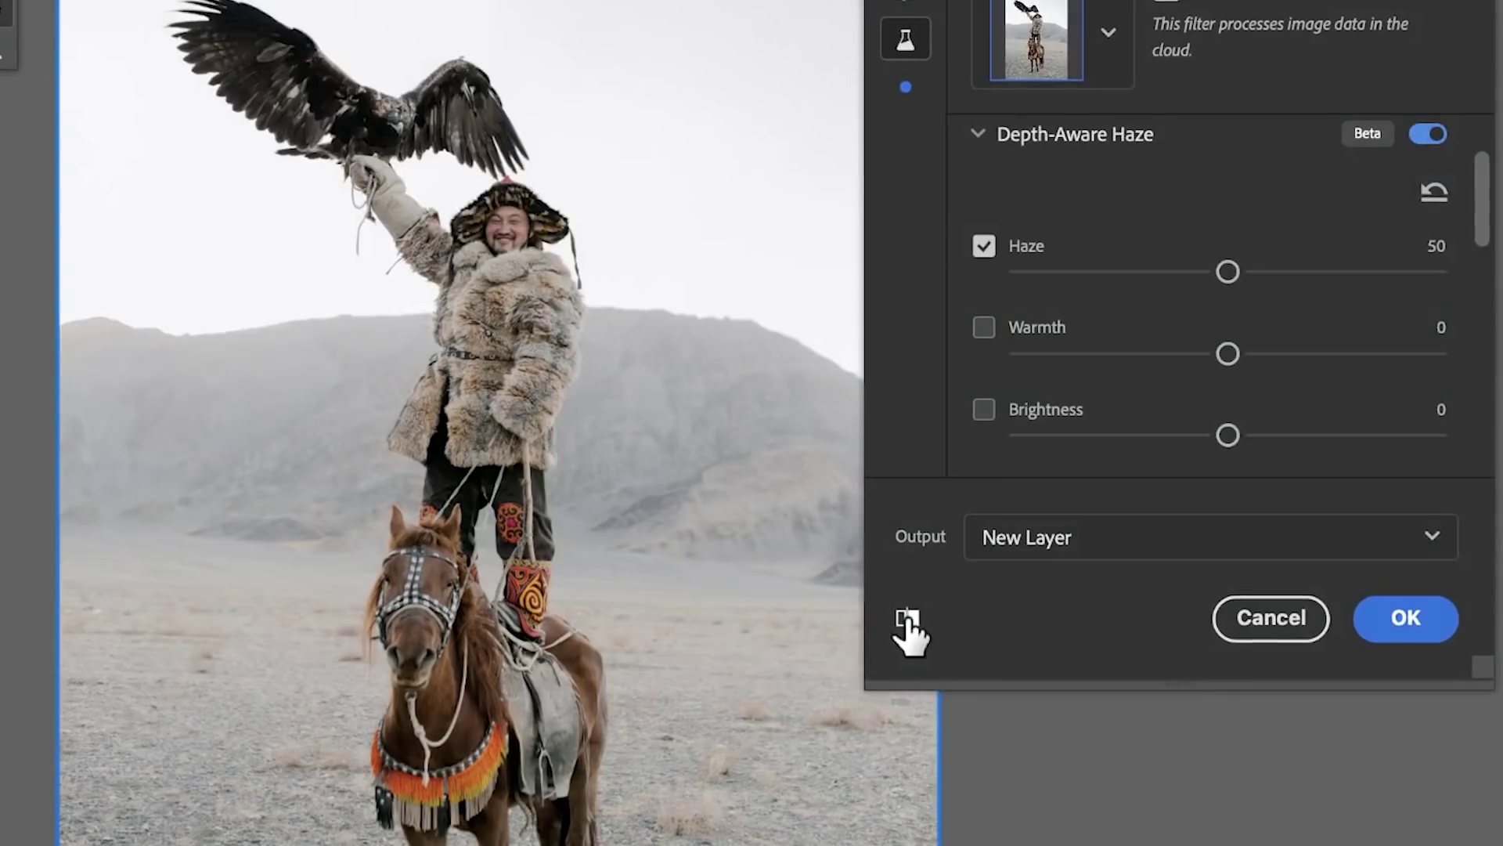
left_click(908, 623)
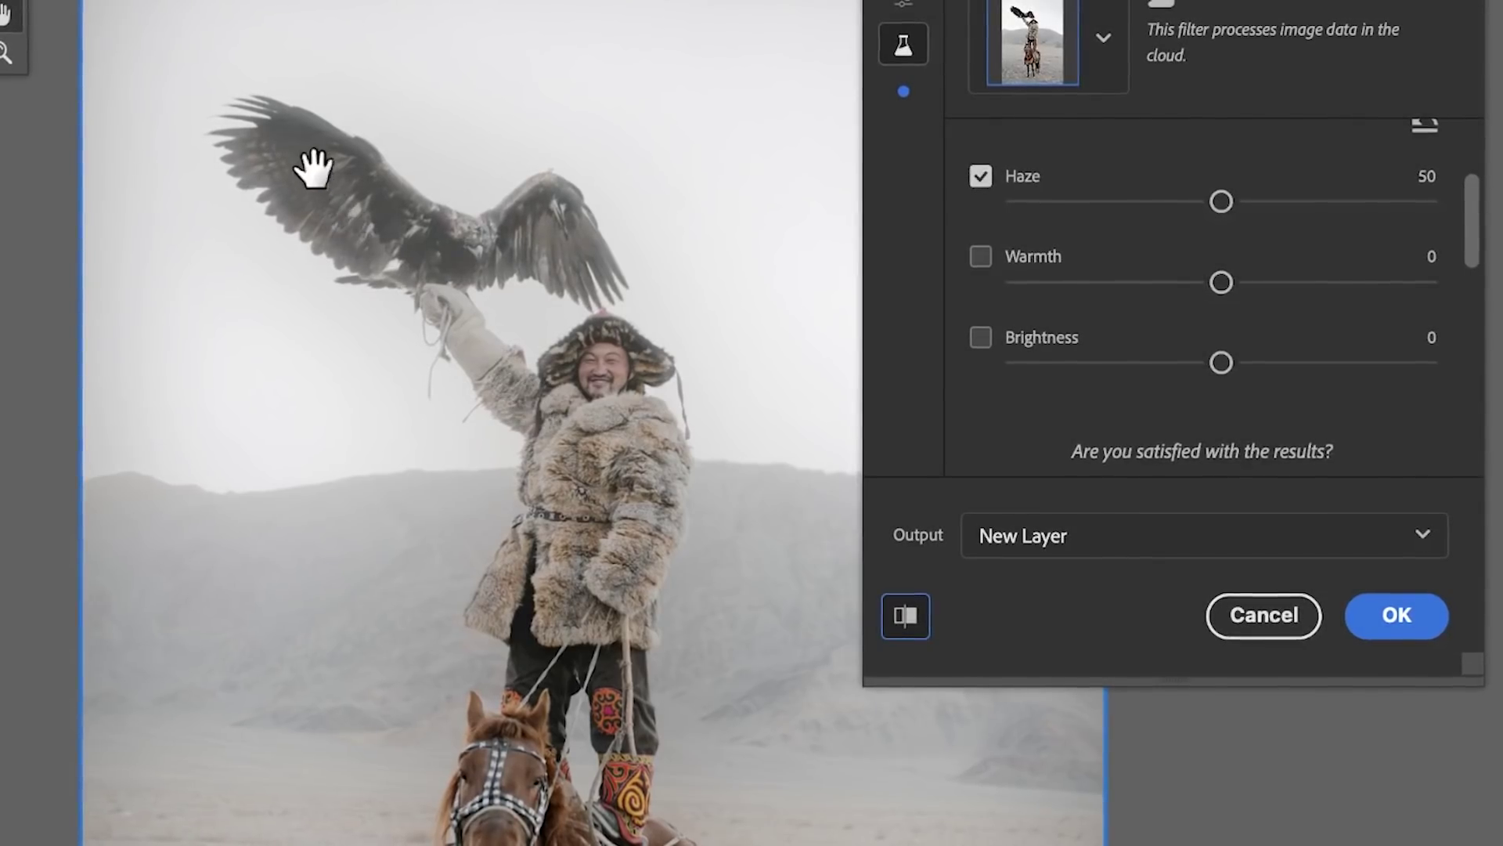
Step: Output the haze as Duplicate Layer Masked, deselect, and paint the haze off the eagle
left_click(1047, 551)
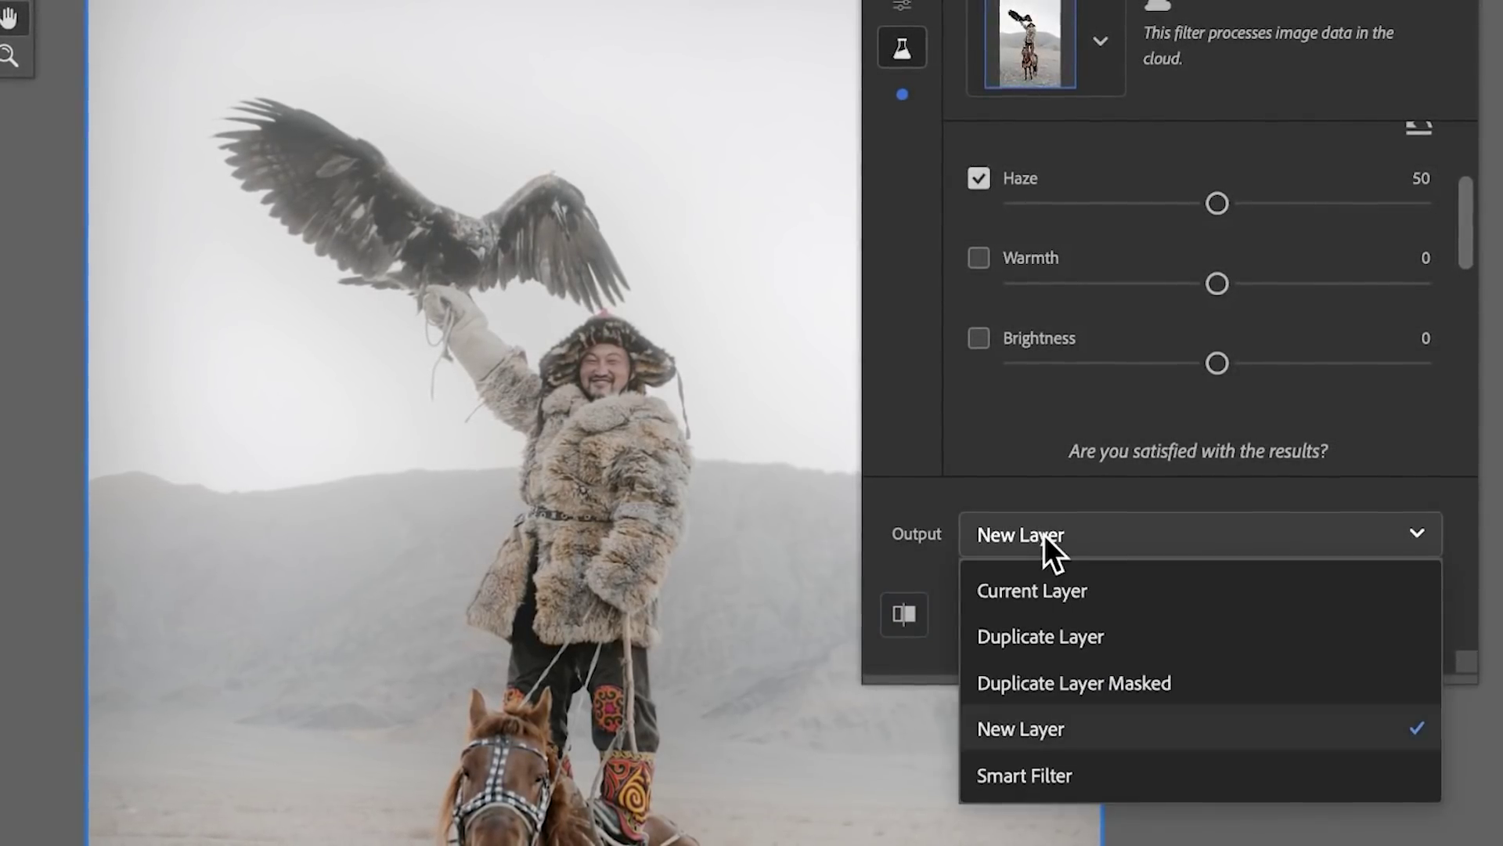
left_click(1067, 680)
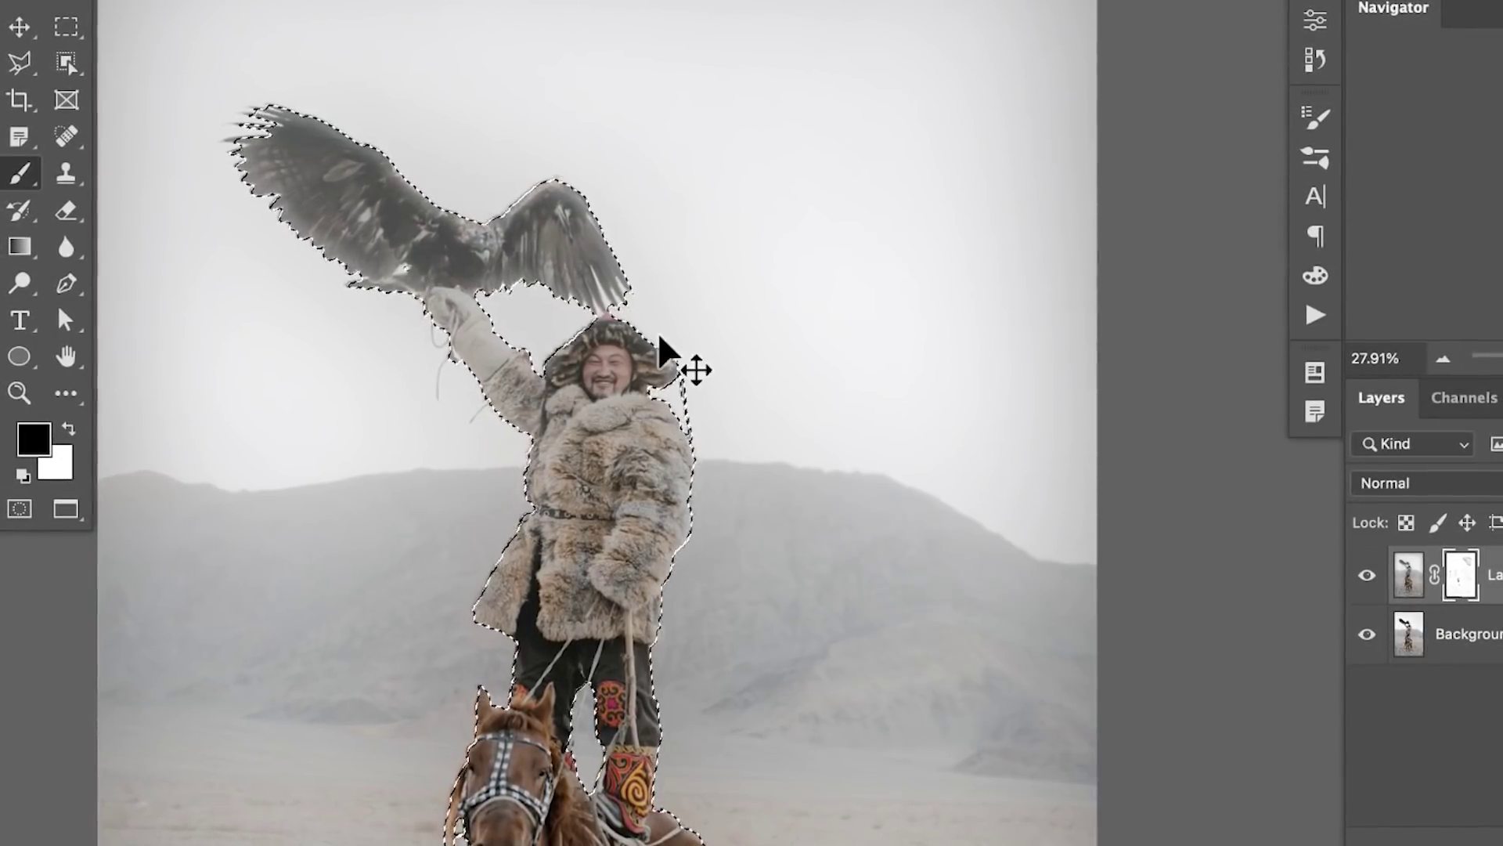
key("ctrl+d")
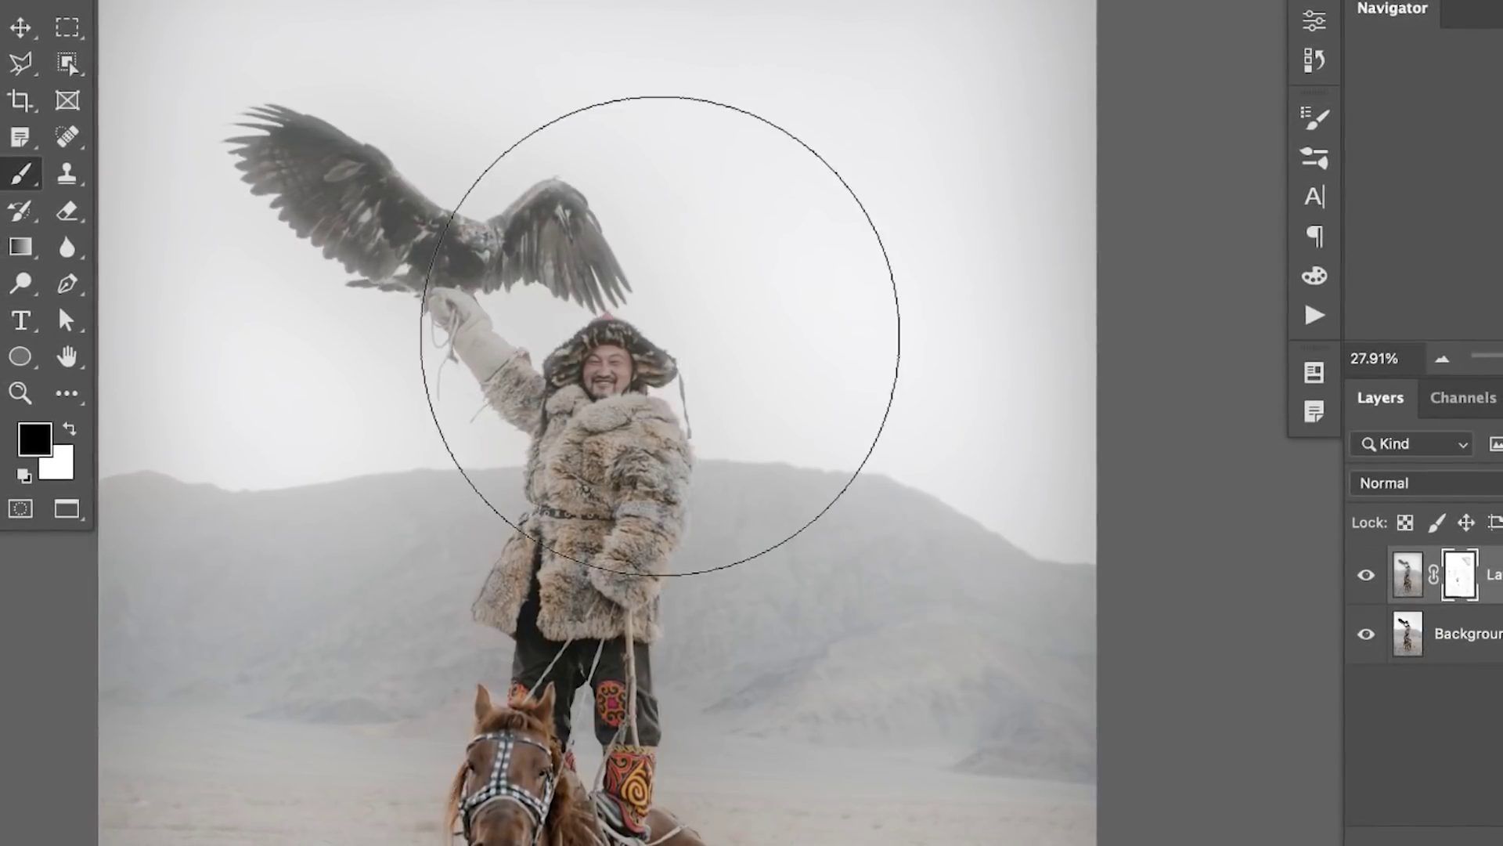
mouse_move(660, 336)
left_mouse_down()
mouse_move(470, 251)
mouse_move(355, 225)
mouse_move(420, 257)
left_mouse_up()
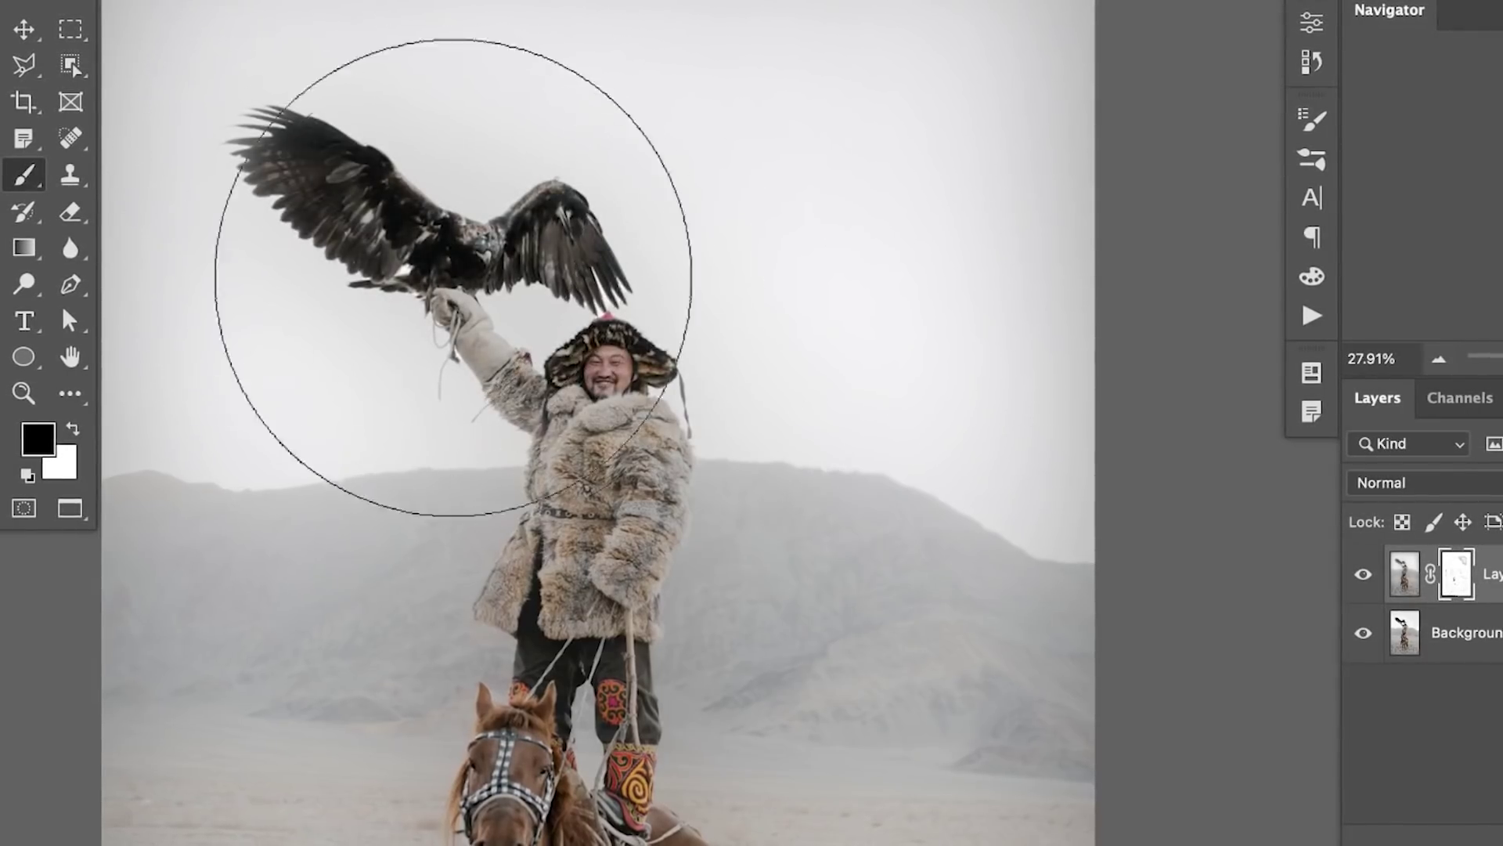